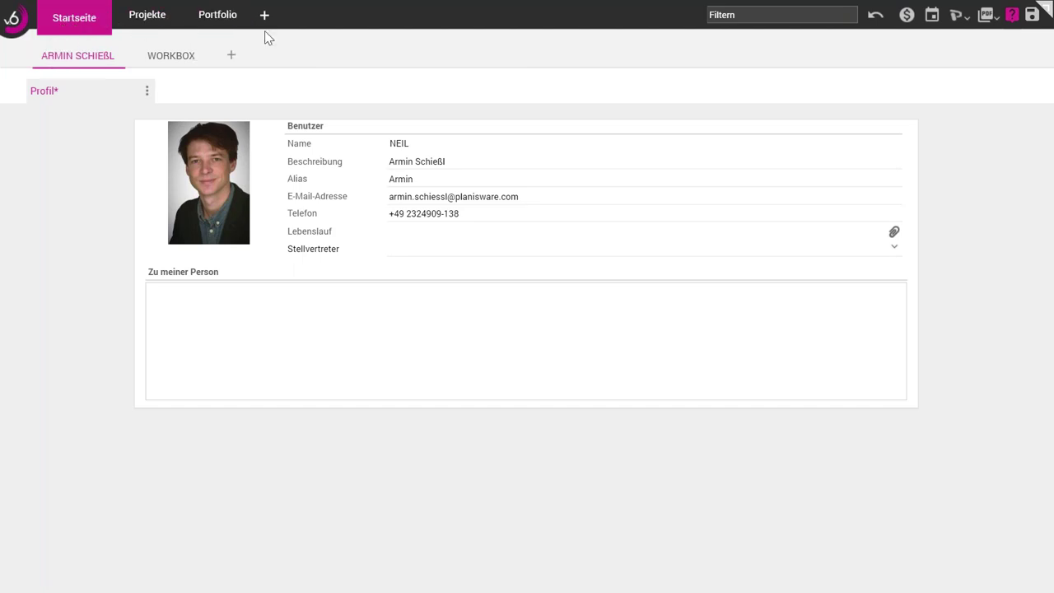
- Browse the catalogue of modules that can be added and return to the start page
{"action": "left_click", "coordinate": [264, 15]}
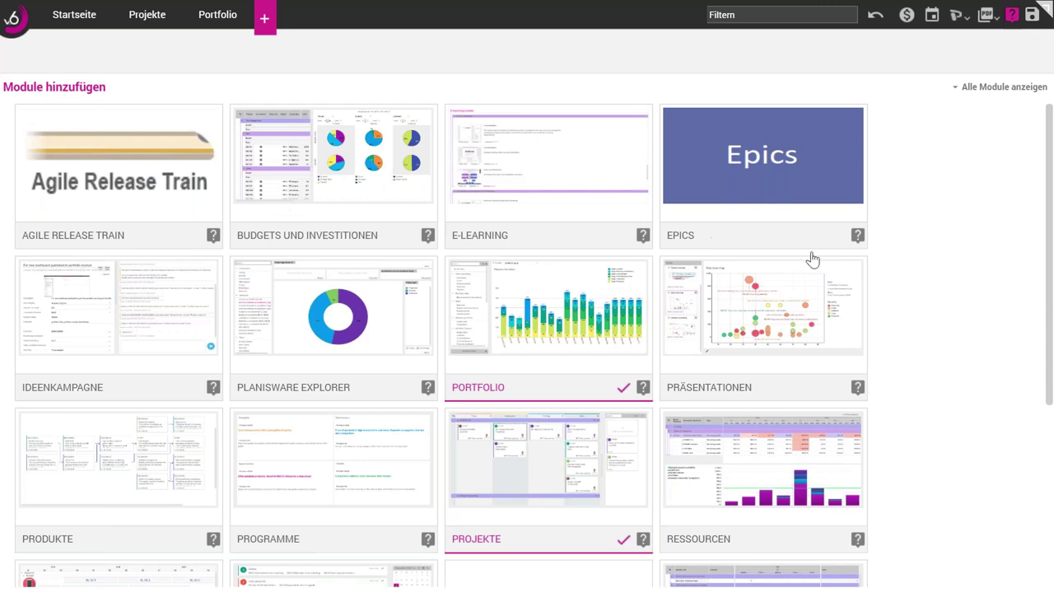
{"action": "scroll", "coordinate": [945, 326], "scroll_direction": "down", "scroll_amount": 3}
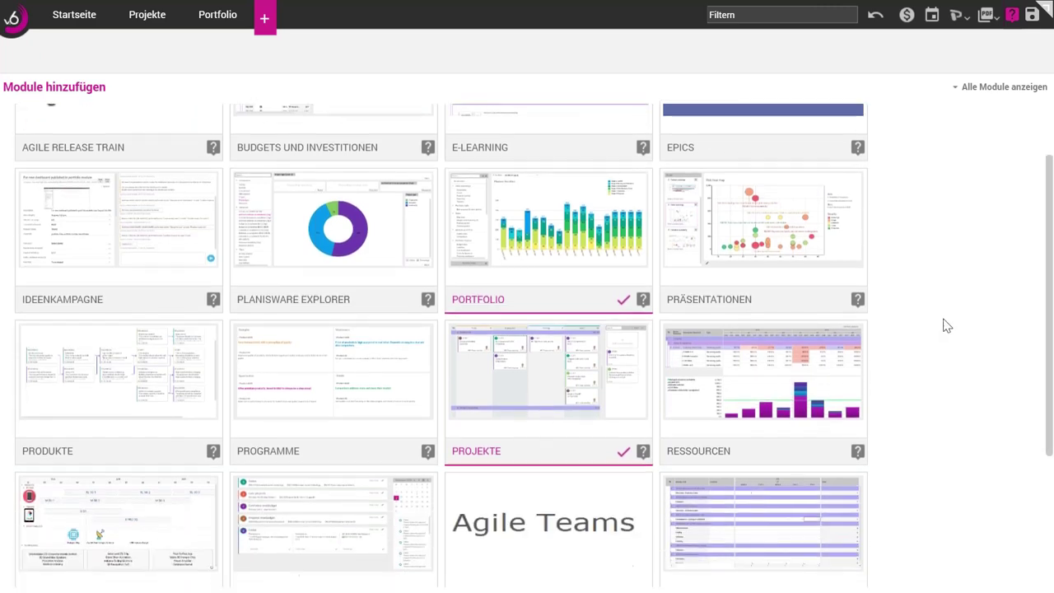
{"action": "scroll", "coordinate": [945, 330], "scroll_direction": "down", "scroll_amount": 1}
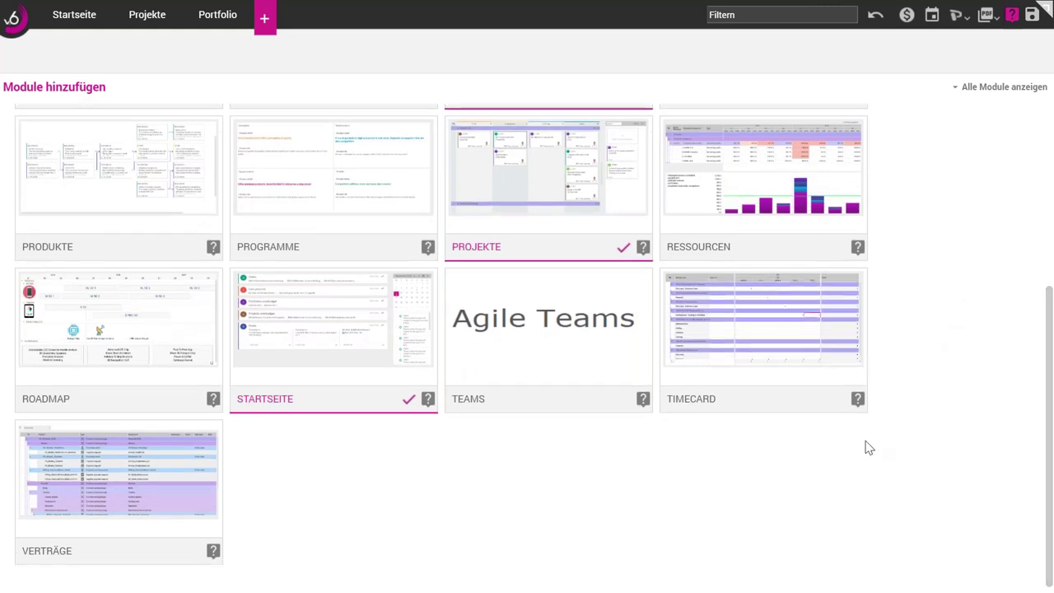
{"action": "scroll", "coordinate": [856, 458], "scroll_direction": "up", "scroll_amount": 4}
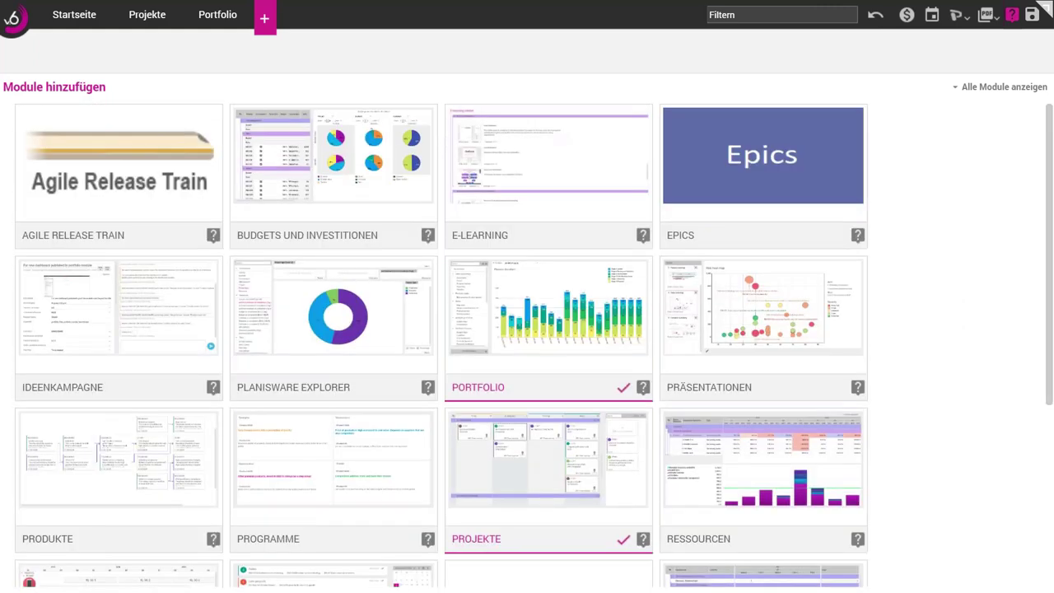
{"action": "left_click", "coordinate": [72, 14]}
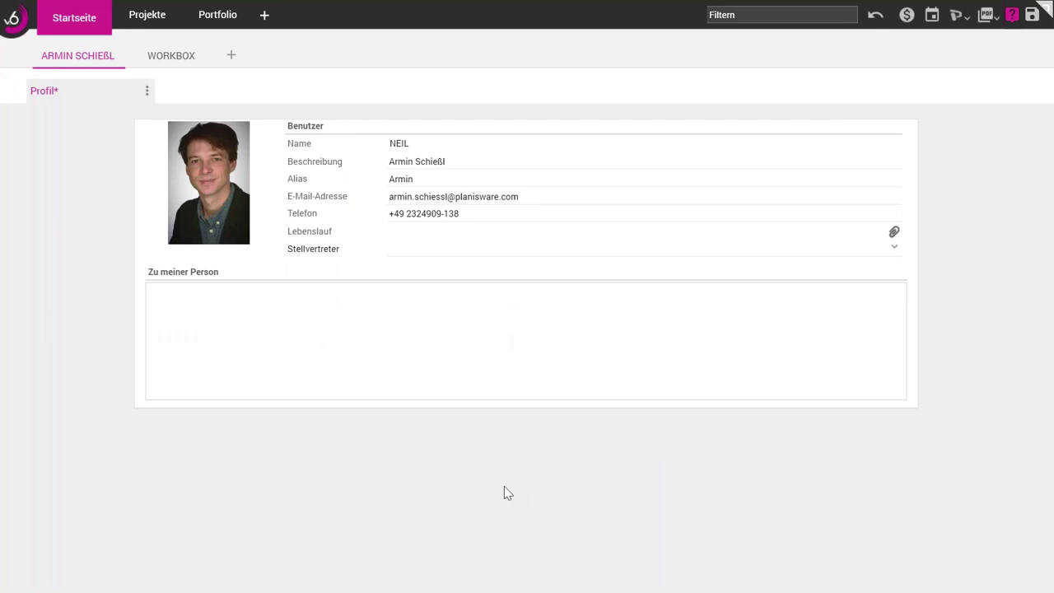
- Open the Roadmap Produktgruppe A post from the Workbox and look through its portfolio timeline
{"action": "left_click", "coordinate": [165, 58]}
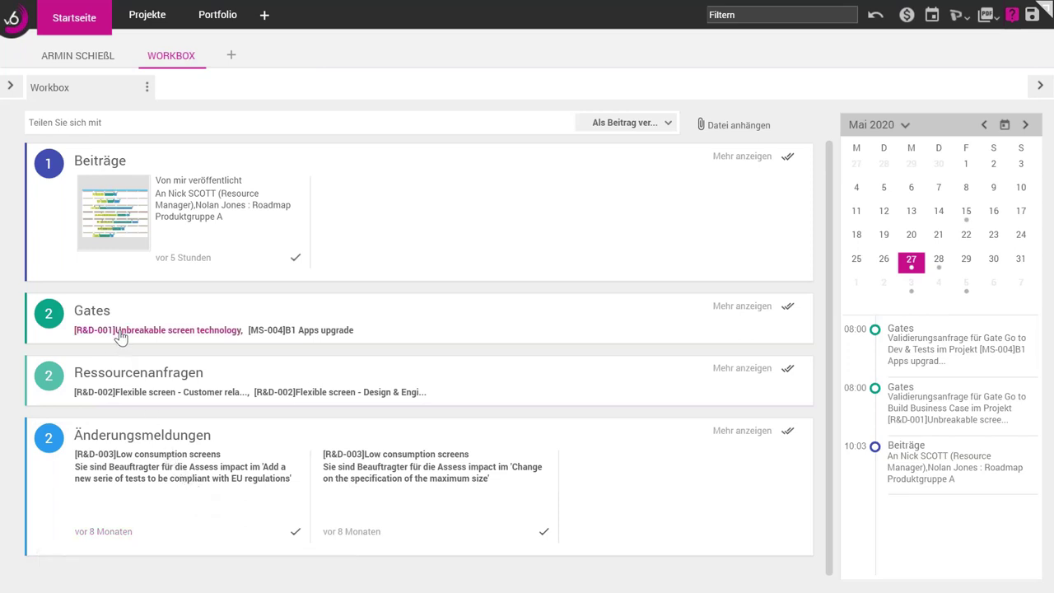
{"action": "left_click", "coordinate": [100, 219]}
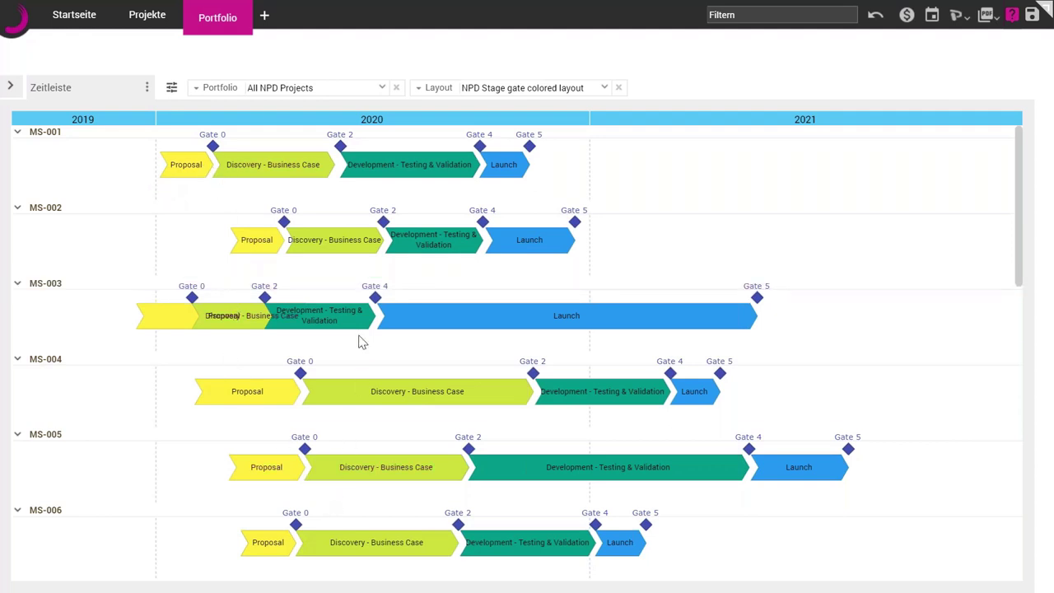
{"action": "scroll", "coordinate": [357, 344], "scroll_direction": "down", "scroll_amount": 2}
{"action": "scroll", "coordinate": [360, 342], "scroll_direction": "down", "scroll_amount": 1}
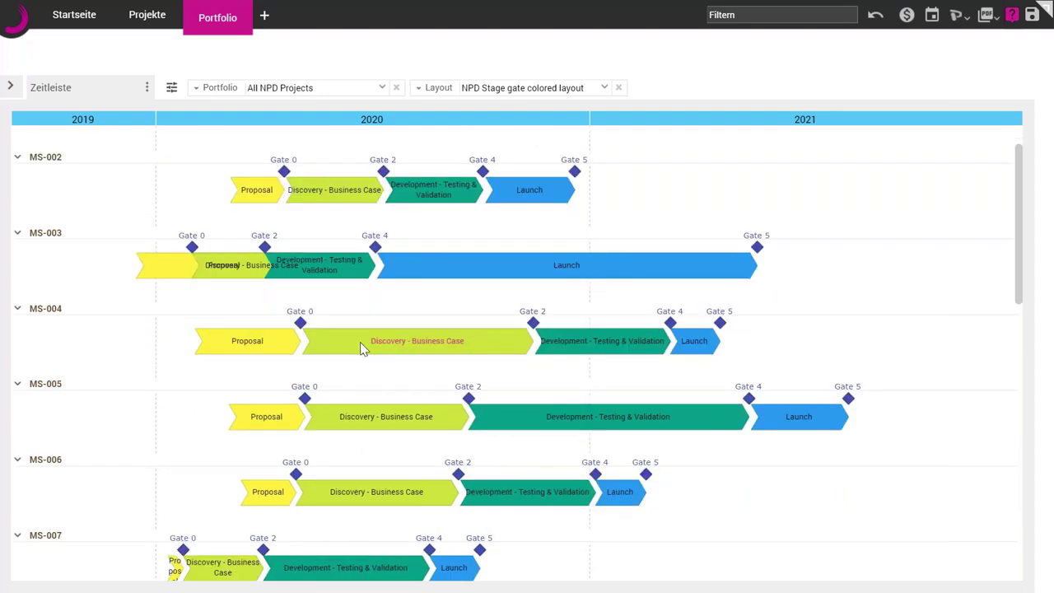
{"action": "scroll", "coordinate": [444, 206], "scroll_direction": "up", "scroll_amount": 1}
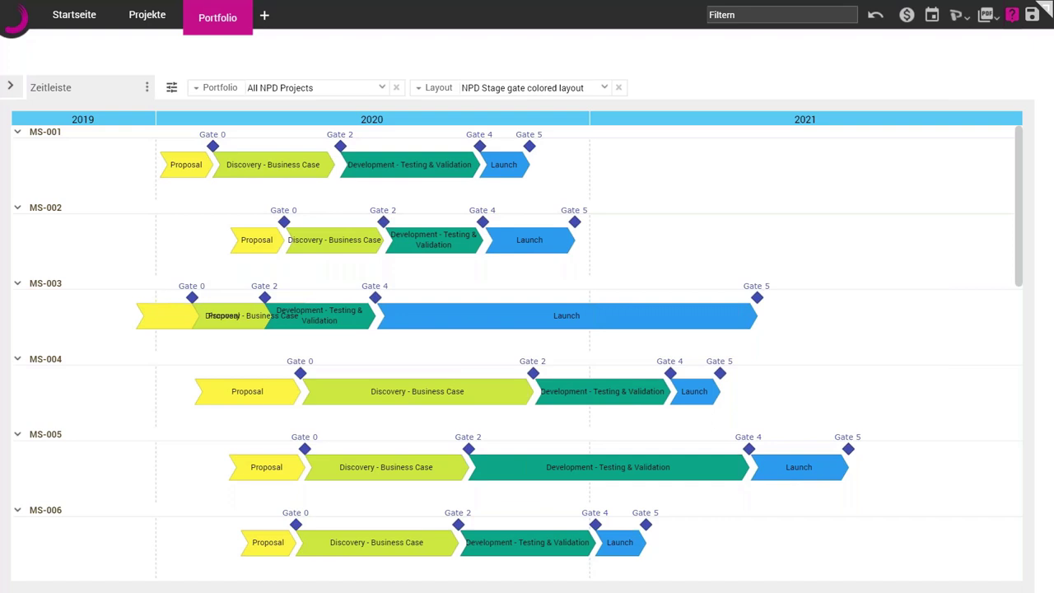
- Open project MS-003 from its Launch phase in the timeline and go to the list of all projects
{"action": "left_click", "coordinate": [555, 316]}
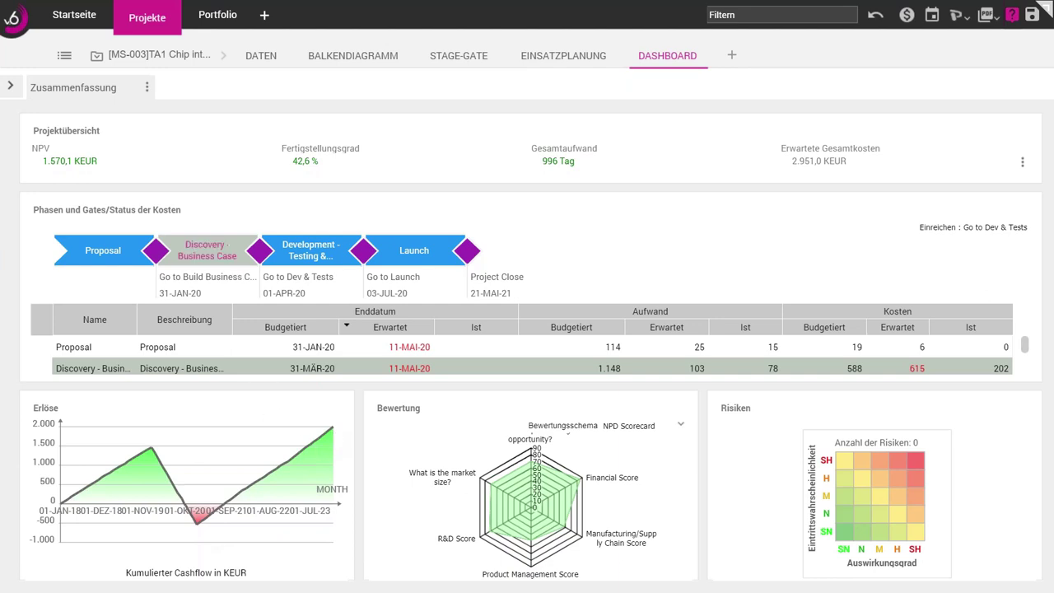
{"action": "left_click", "coordinate": [64, 55]}
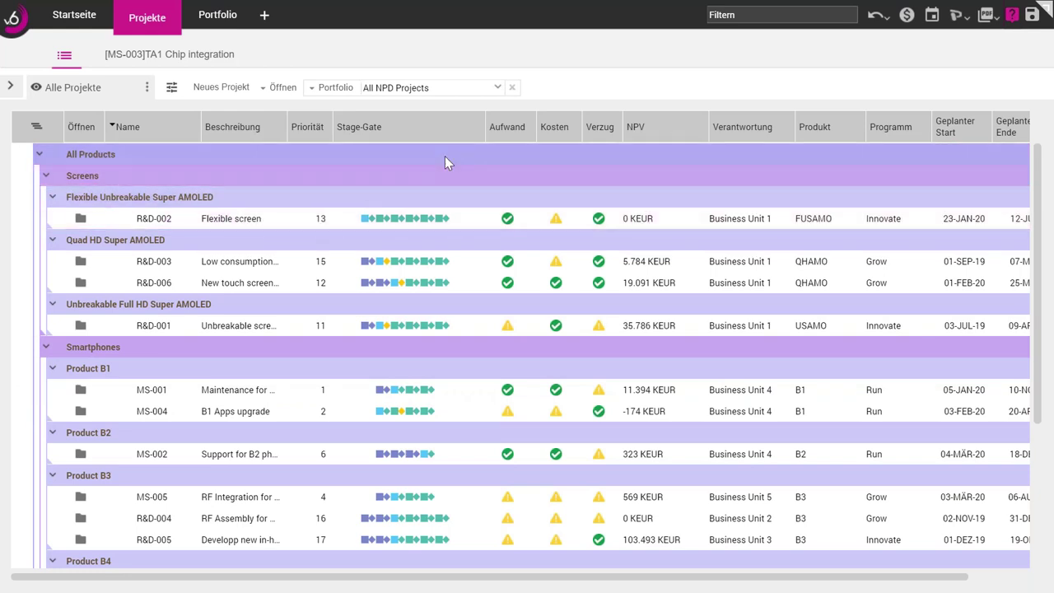
- Filter the project list to the BU2 portfolio and set it back to All NPD Projects
{"action": "left_click", "coordinate": [497, 88]}
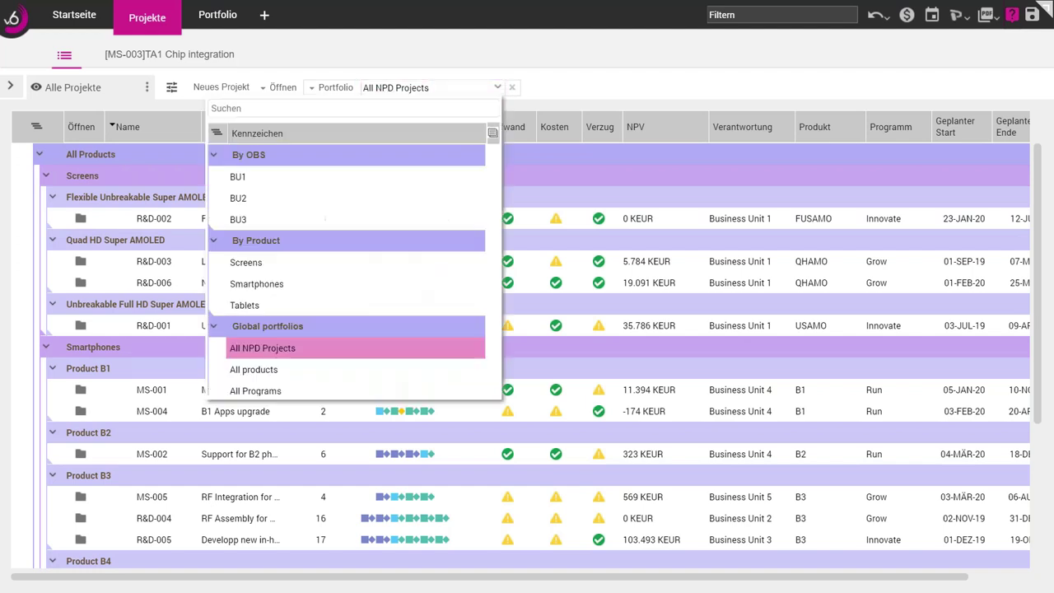
{"action": "scroll", "coordinate": [345, 210], "scroll_direction": "up", "scroll_amount": 2}
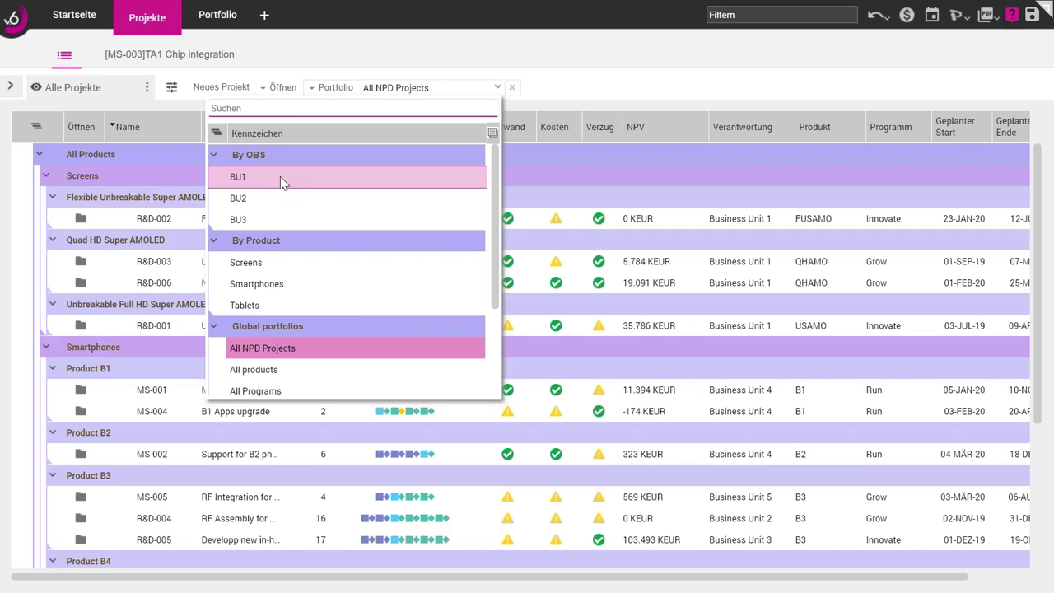
{"action": "left_click", "coordinate": [246, 201]}
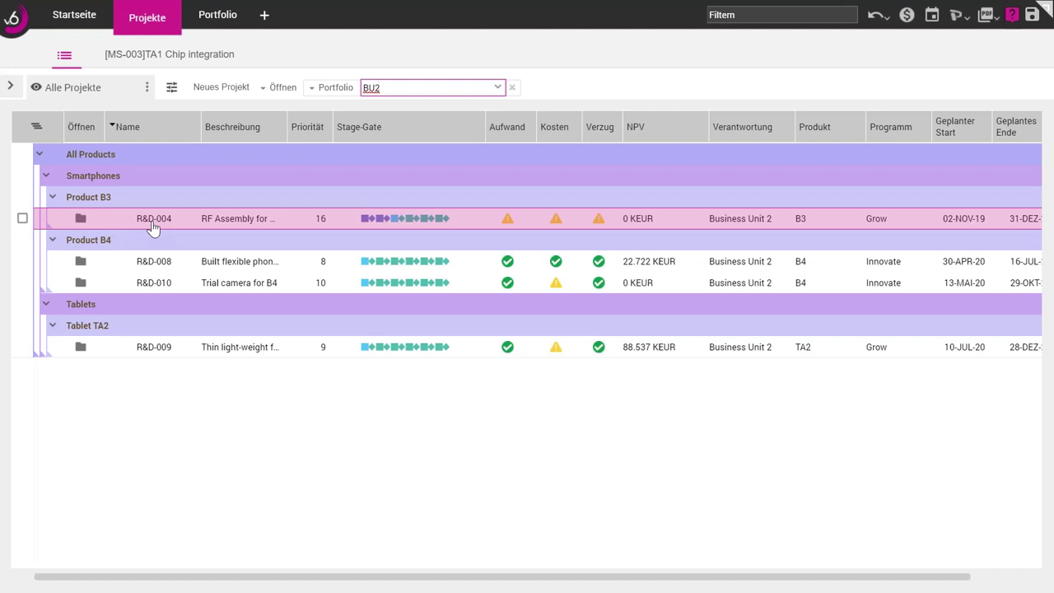
{"action": "left_click", "coordinate": [497, 88]}
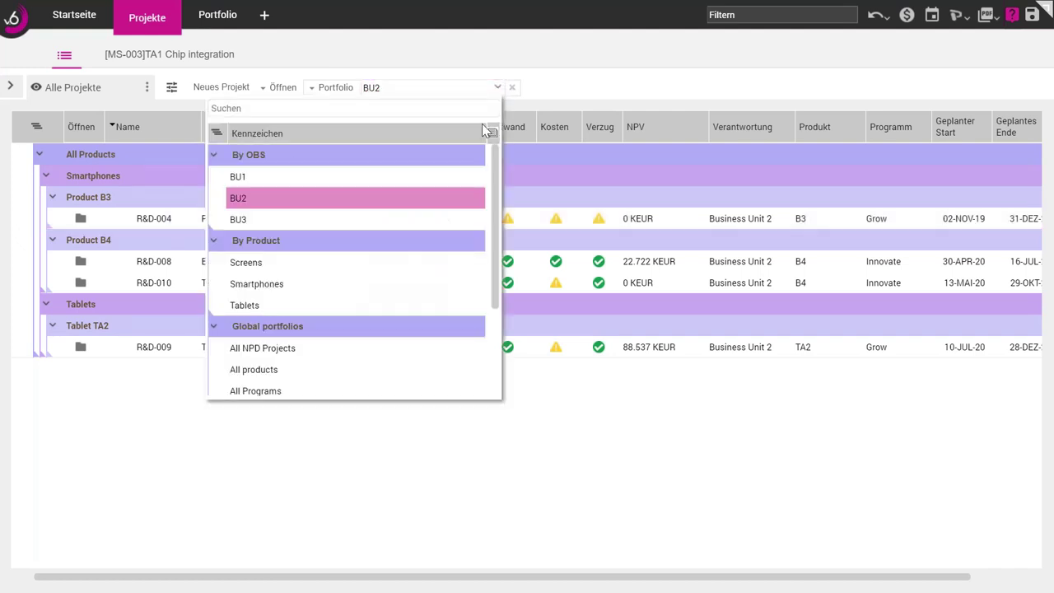
{"action": "left_click", "coordinate": [286, 352]}
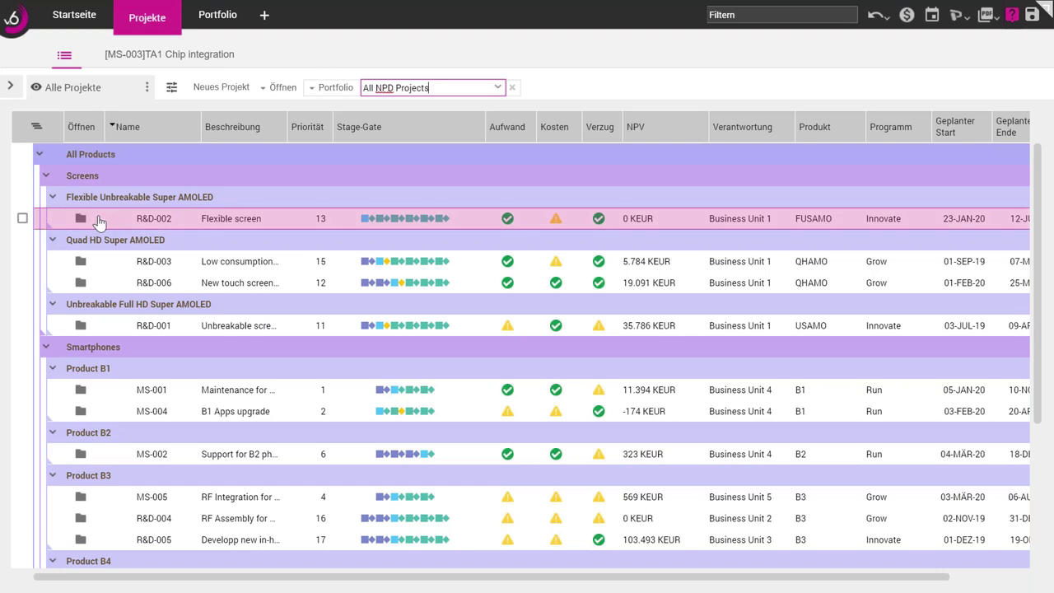
- Collapse All Products, drill down through Screens to project R&D-002, and expand the full hierarchy again to examine individual projects
{"action": "left_click", "coordinate": [39, 156]}
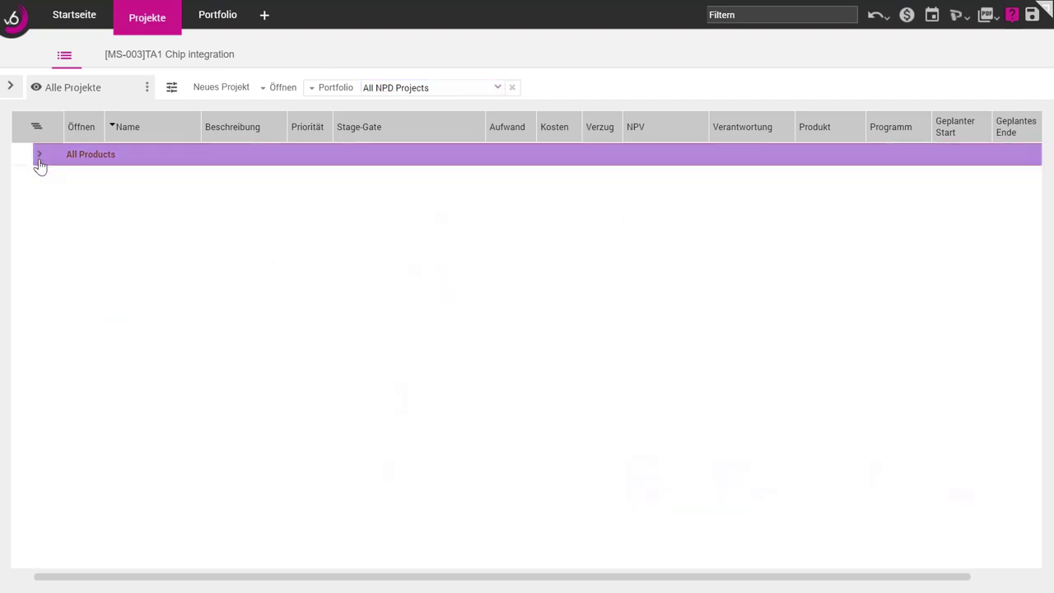
{"action": "left_click", "coordinate": [39, 156]}
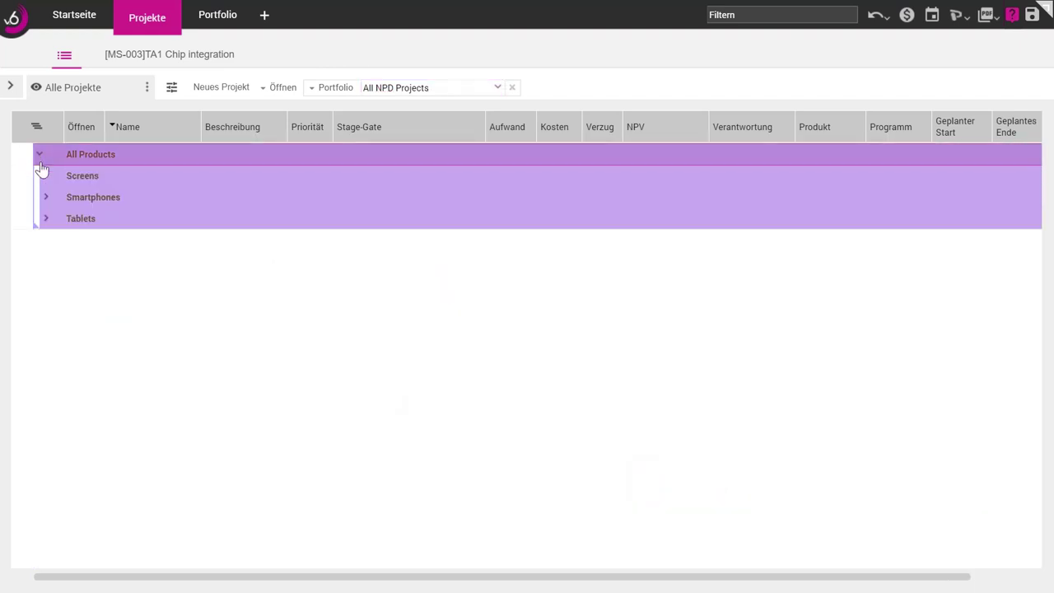
{"action": "left_click", "coordinate": [47, 176]}
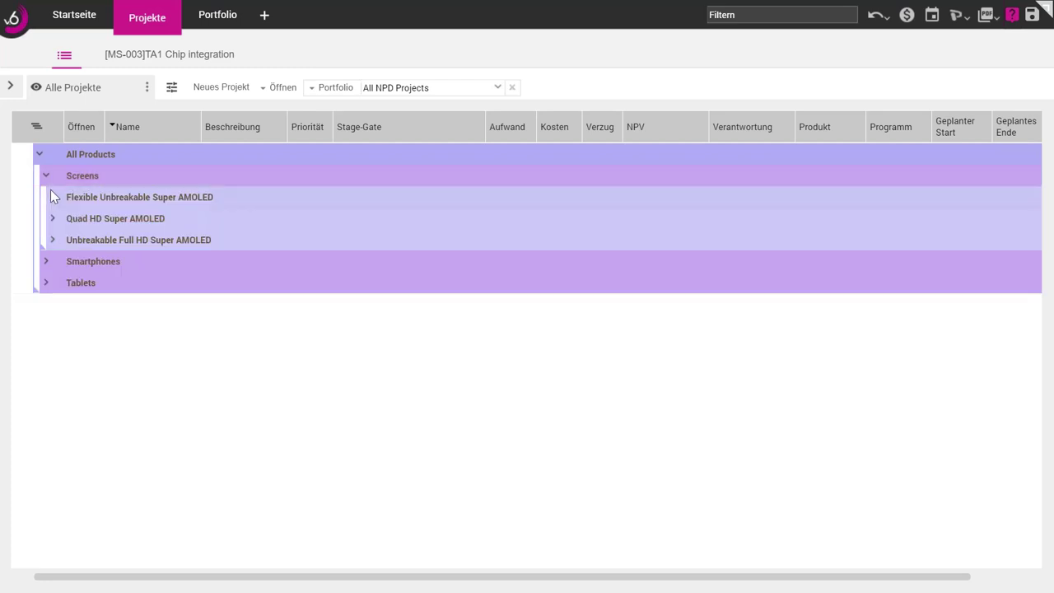
{"action": "left_click", "coordinate": [54, 199]}
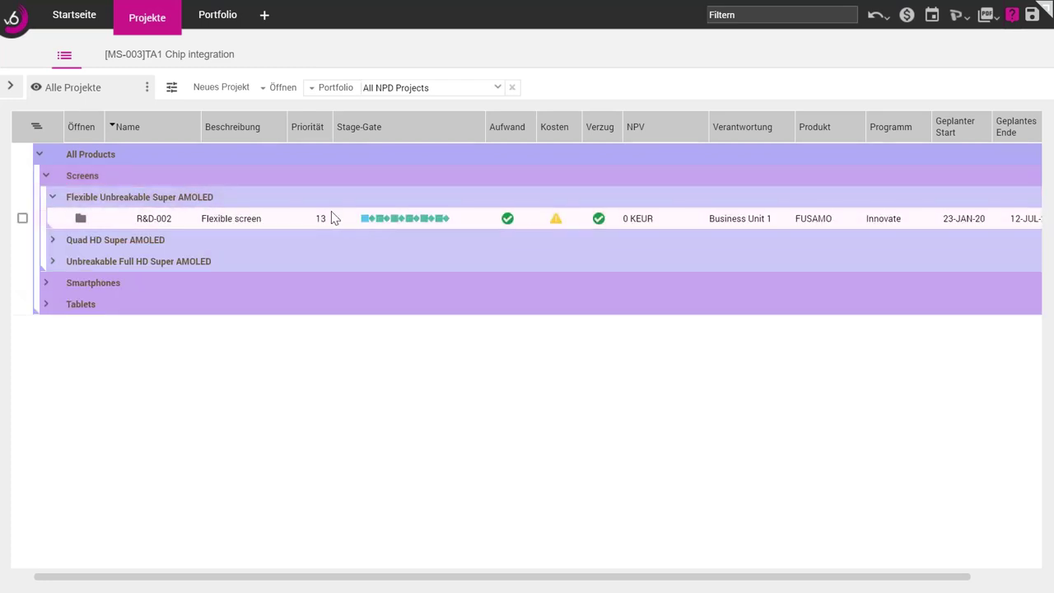
{"action": "left_click", "coordinate": [391, 218]}
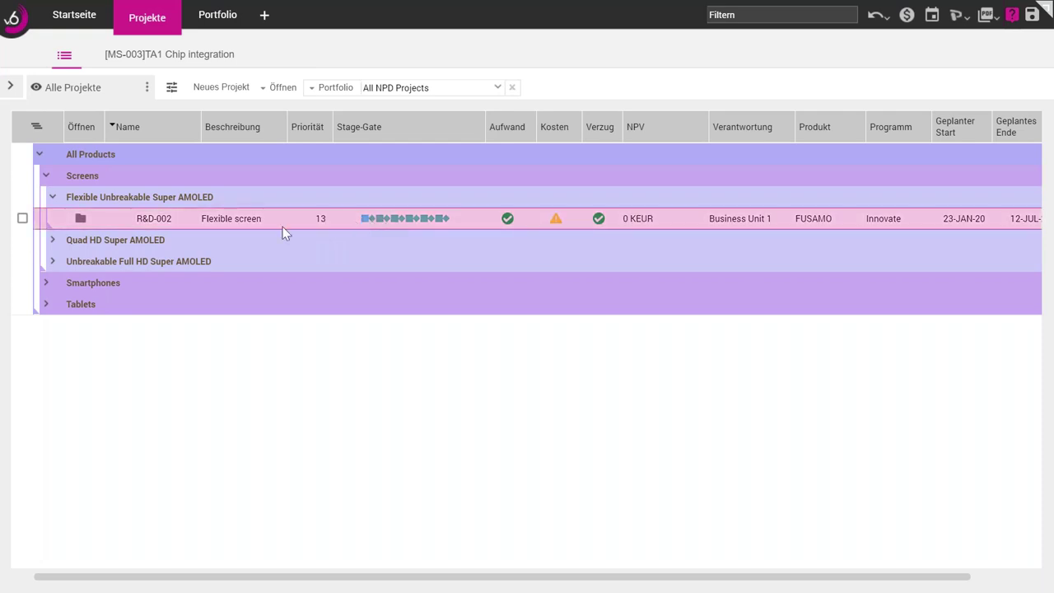
{"action": "left_click", "coordinate": [38, 155]}
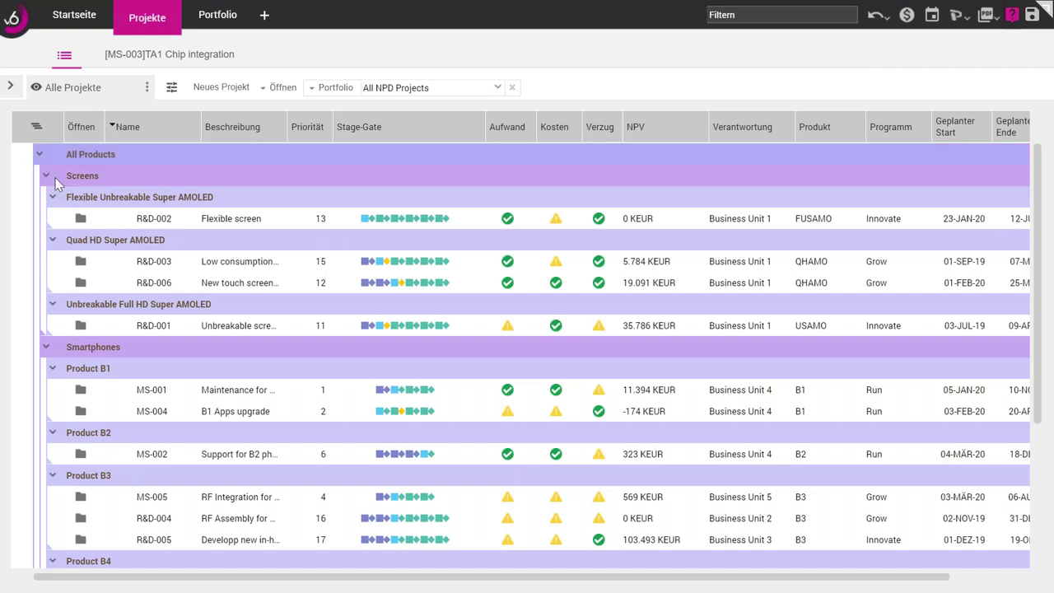
{"action": "left_click", "coordinate": [144, 221]}
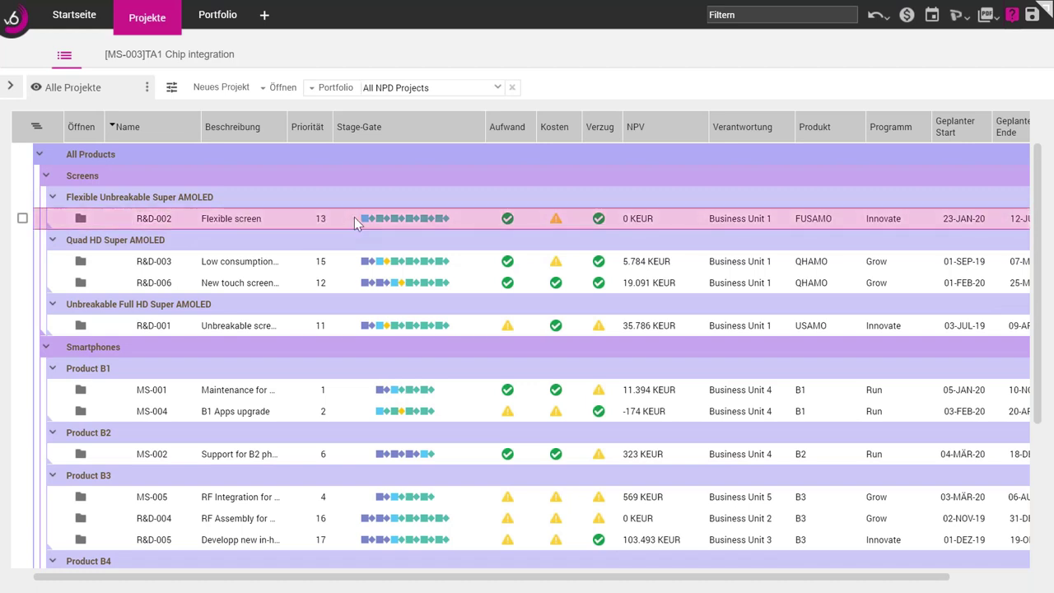
{"action": "left_click", "coordinate": [359, 261]}
- Switch the project list to the By status view and inspect projects MS-003, R&D-008 and R&D-007
{"action": "left_click", "coordinate": [119, 96]}
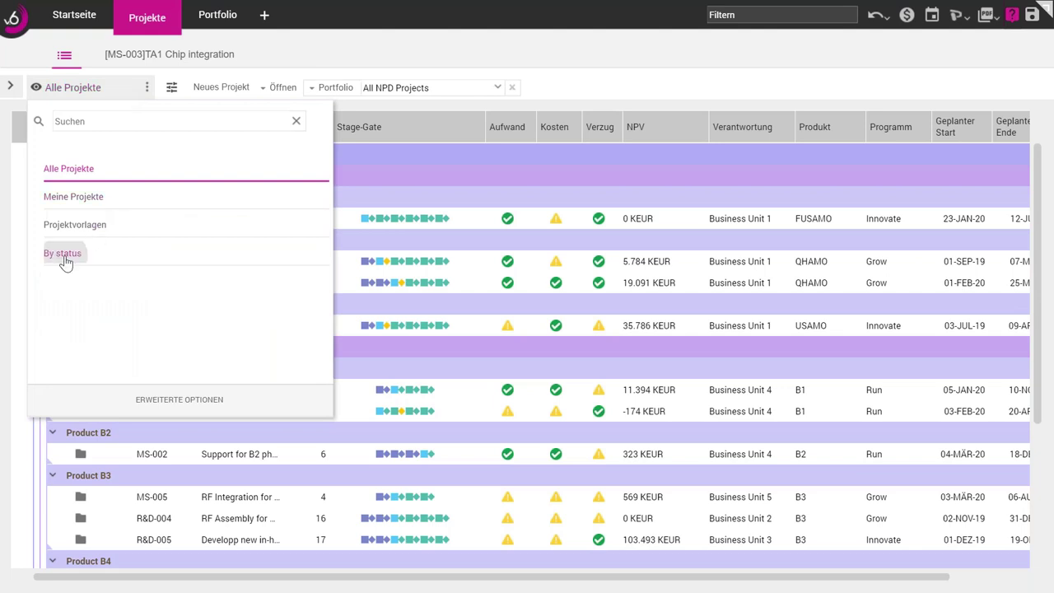
{"action": "left_click", "coordinate": [64, 257]}
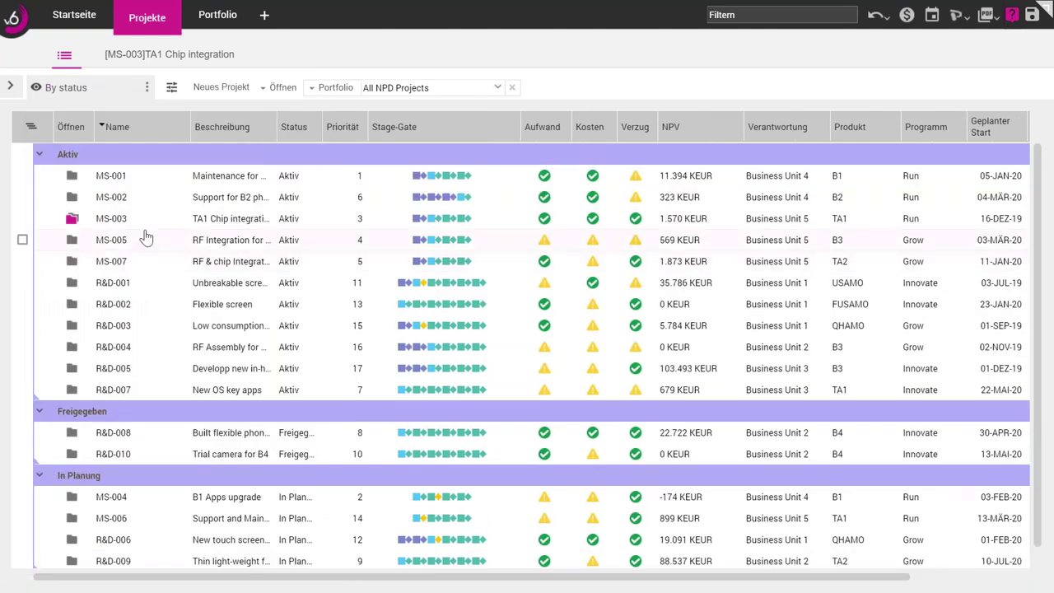
{"action": "left_click", "coordinate": [142, 219]}
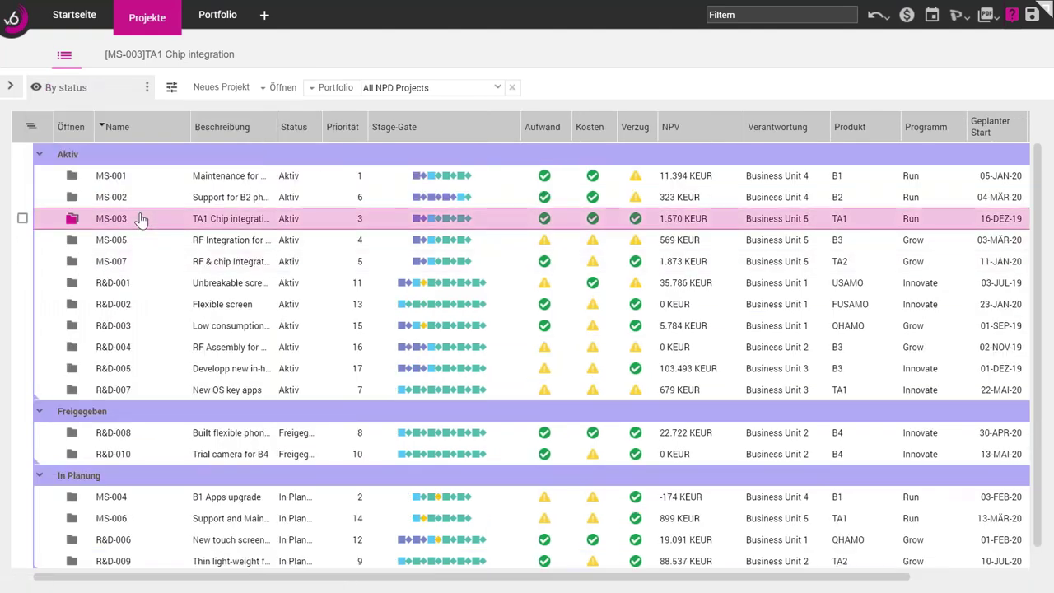
{"action": "left_click", "coordinate": [141, 217]}
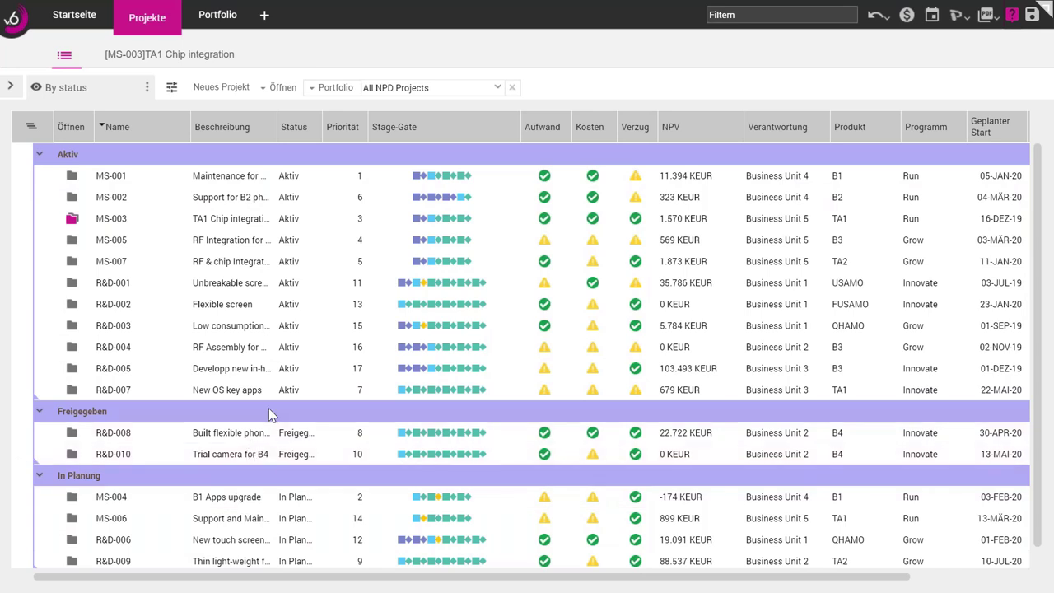
{"action": "left_click", "coordinate": [160, 434]}
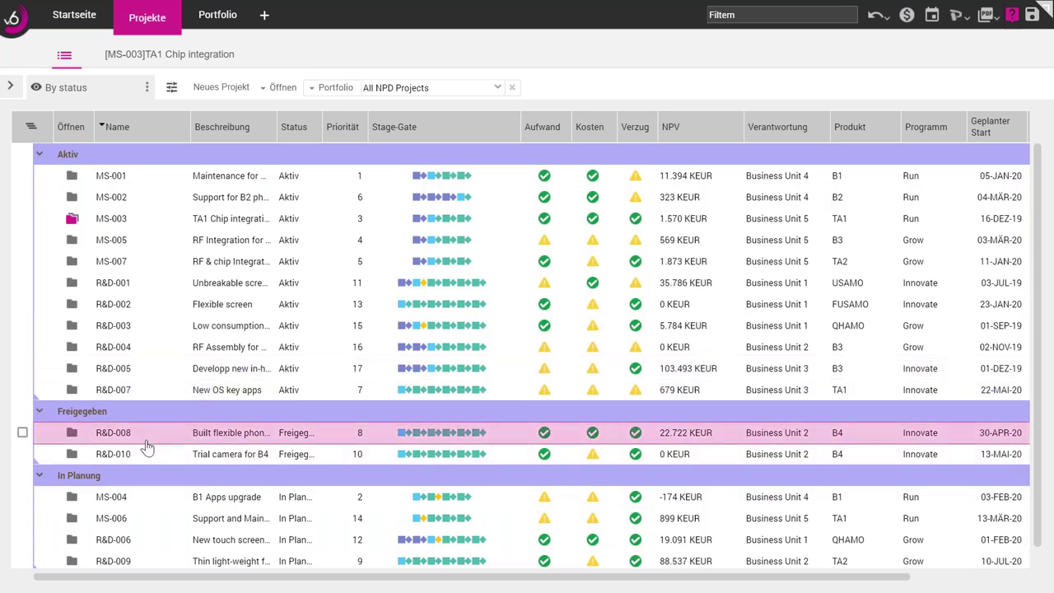
{"action": "left_click", "coordinate": [162, 399]}
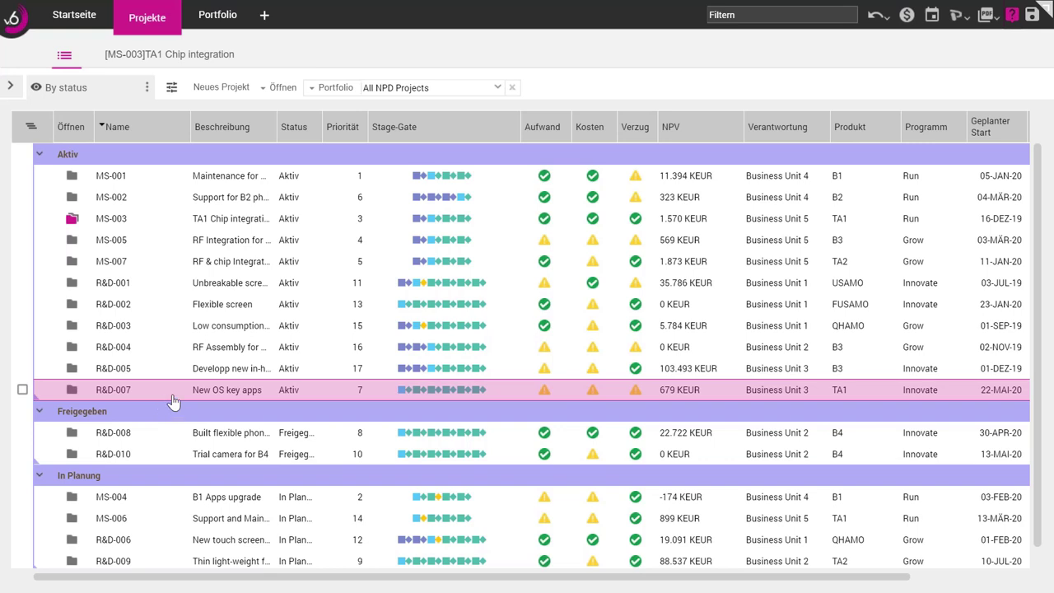
- Start a new project named "Webinar Projekt" and use the same text as its description
{"action": "left_click", "coordinate": [227, 90]}
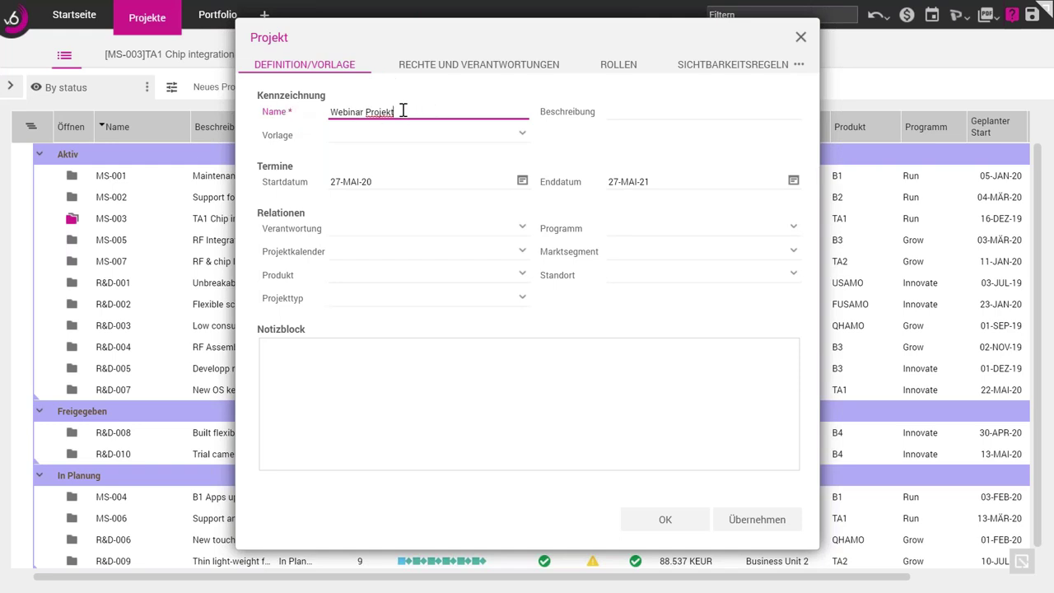
{"action": "left_click", "coordinate": [286, 111]}
{"action": "key", "text": "ctrl+c"}
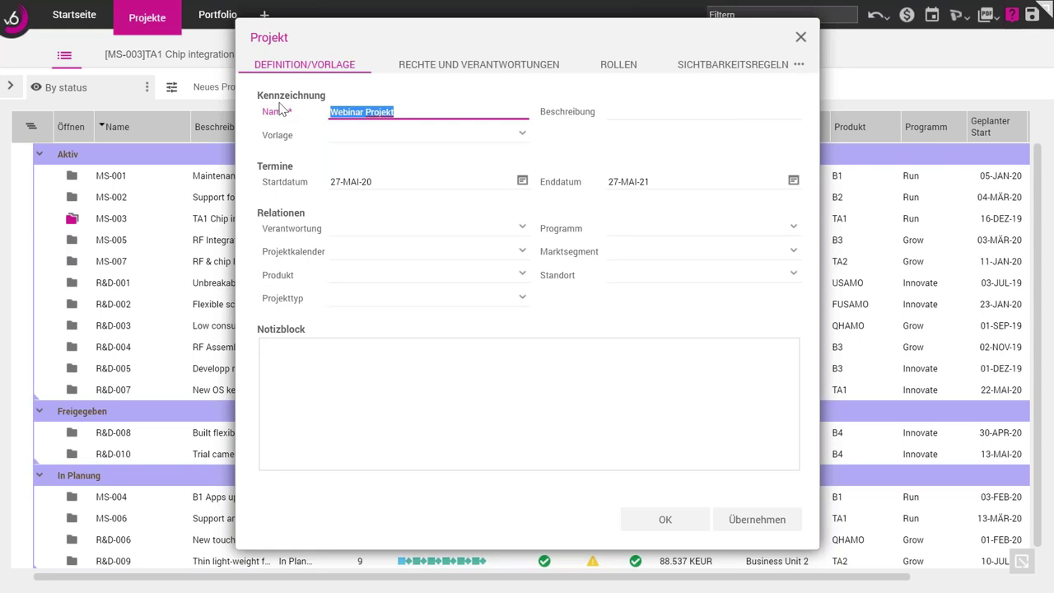
{"action": "left_click", "coordinate": [636, 110]}
{"action": "key", "text": "ctrl+v"}
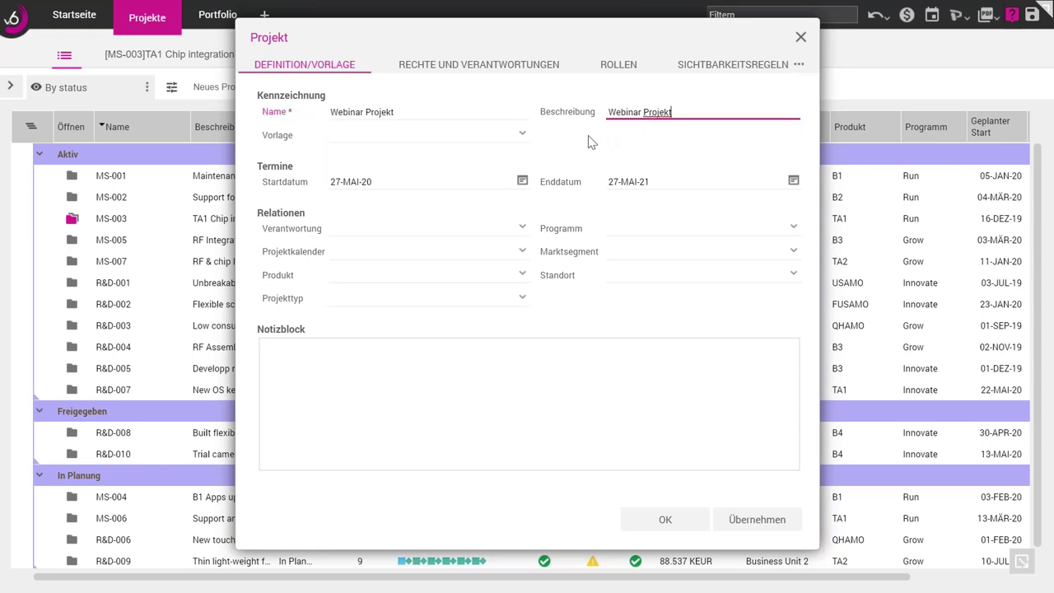
- Base the new project on the PEP Kundenentwicklung template and set its start date to 01-JUN-20
{"action": "left_click", "coordinate": [522, 135]}
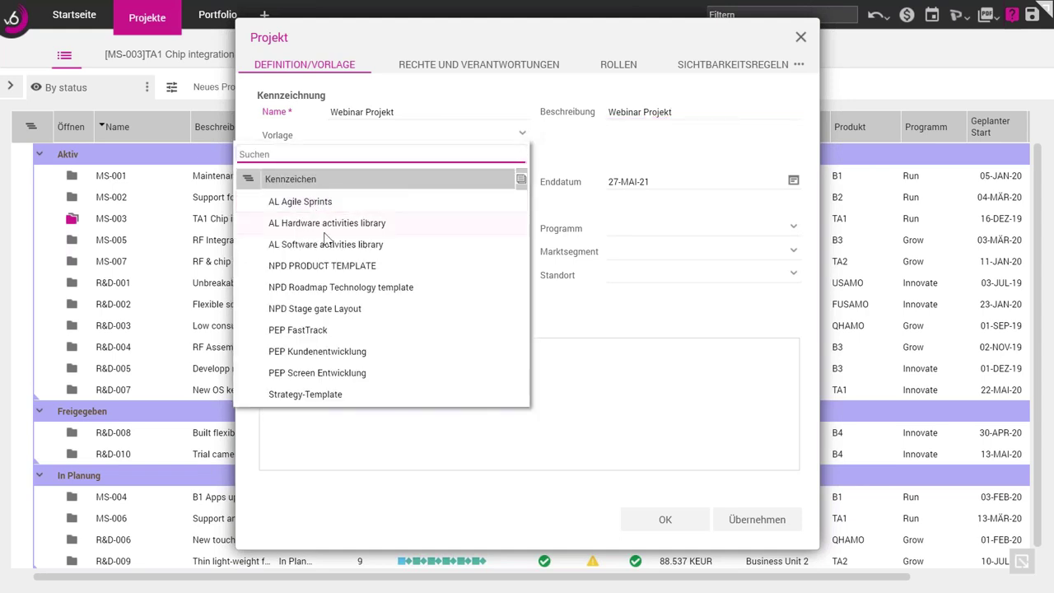
{"action": "left_click", "coordinate": [312, 357]}
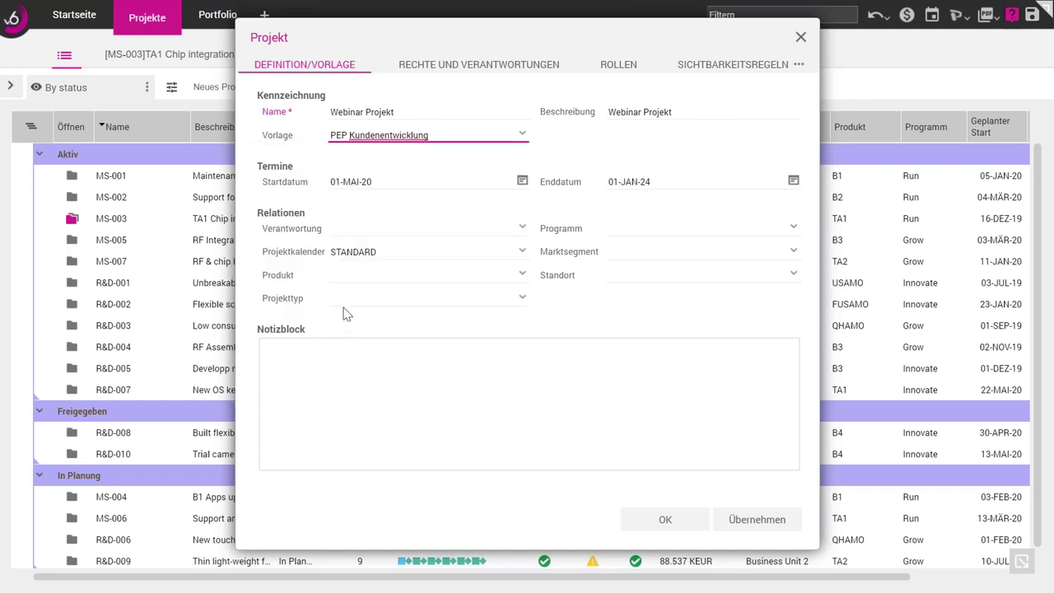
{"action": "left_click", "coordinate": [521, 183]}
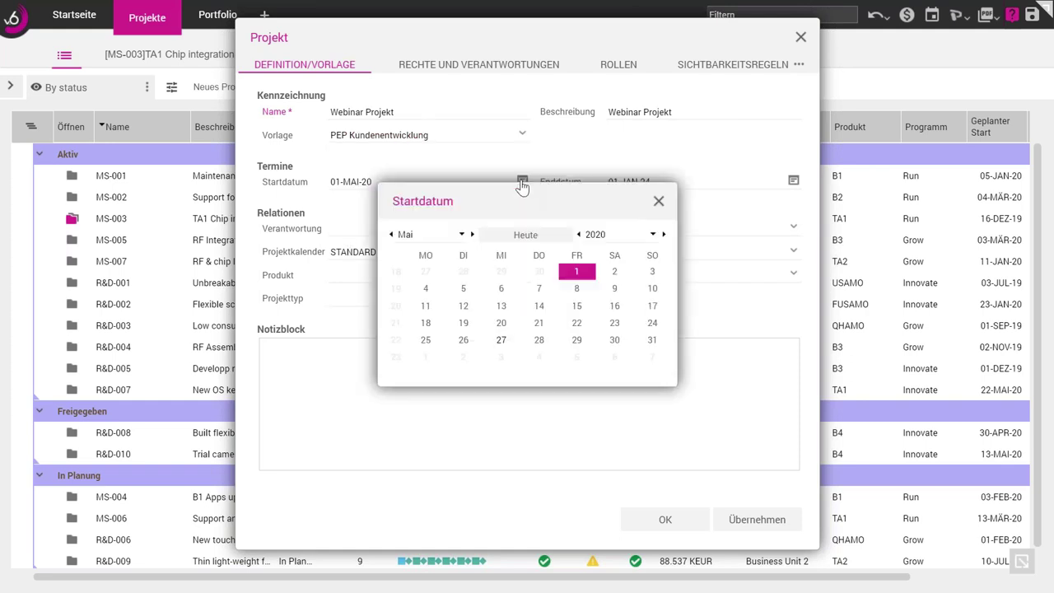
{"action": "left_click", "coordinate": [502, 235]}
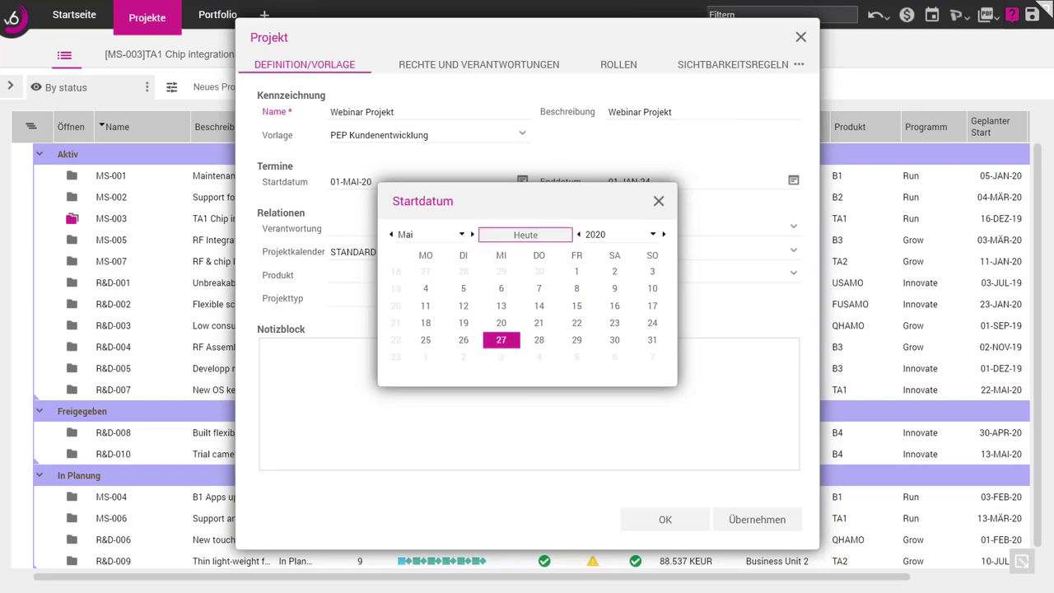
{"action": "left_click", "coordinate": [425, 357]}
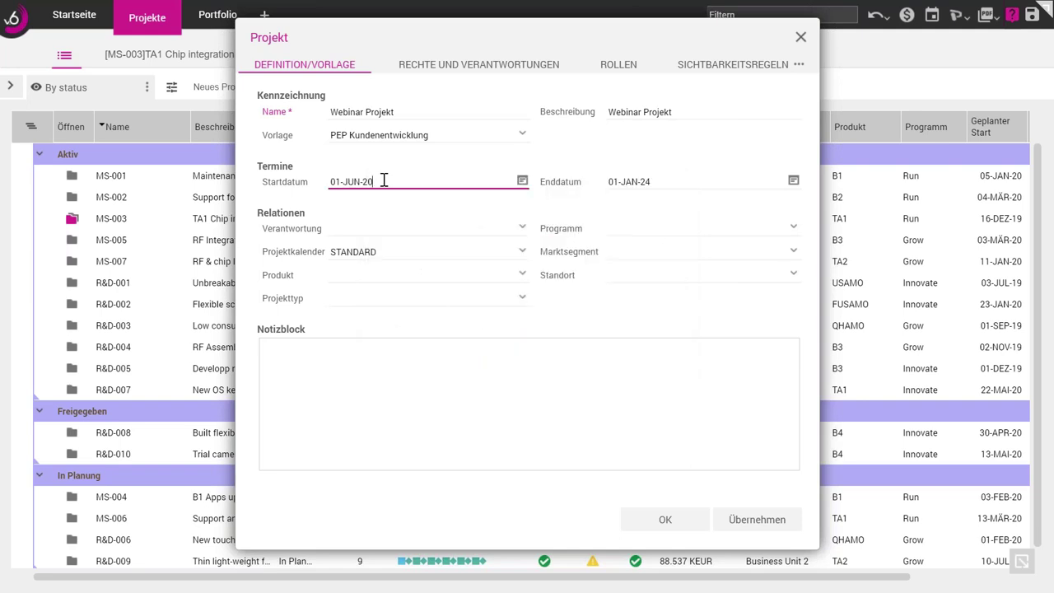
- Assign the project to Business Unit 2, product B3 and project type New to the Company
{"action": "left_click", "coordinate": [521, 230]}
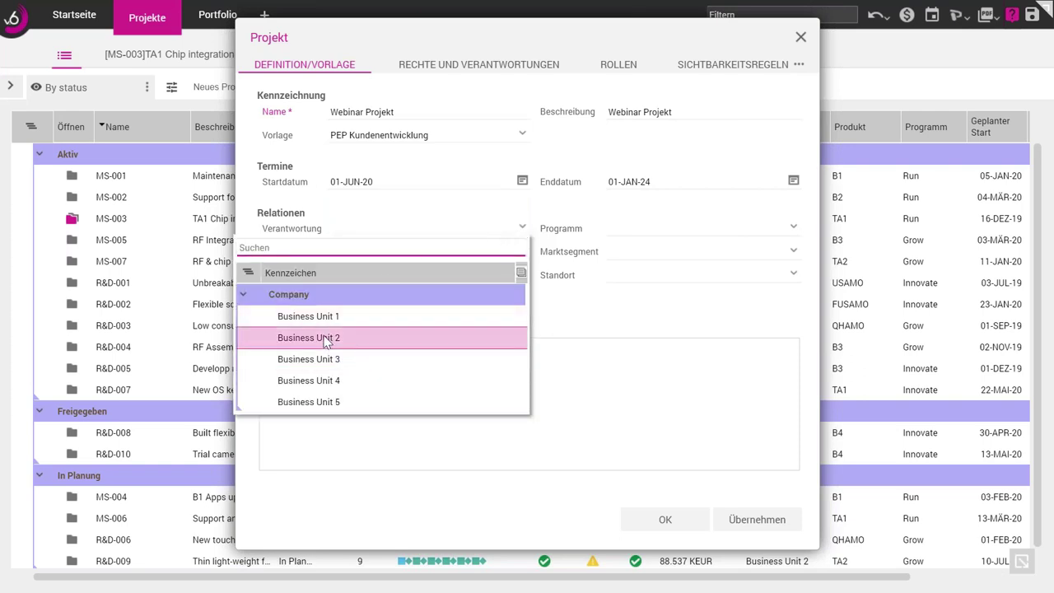
{"action": "left_click", "coordinate": [325, 339]}
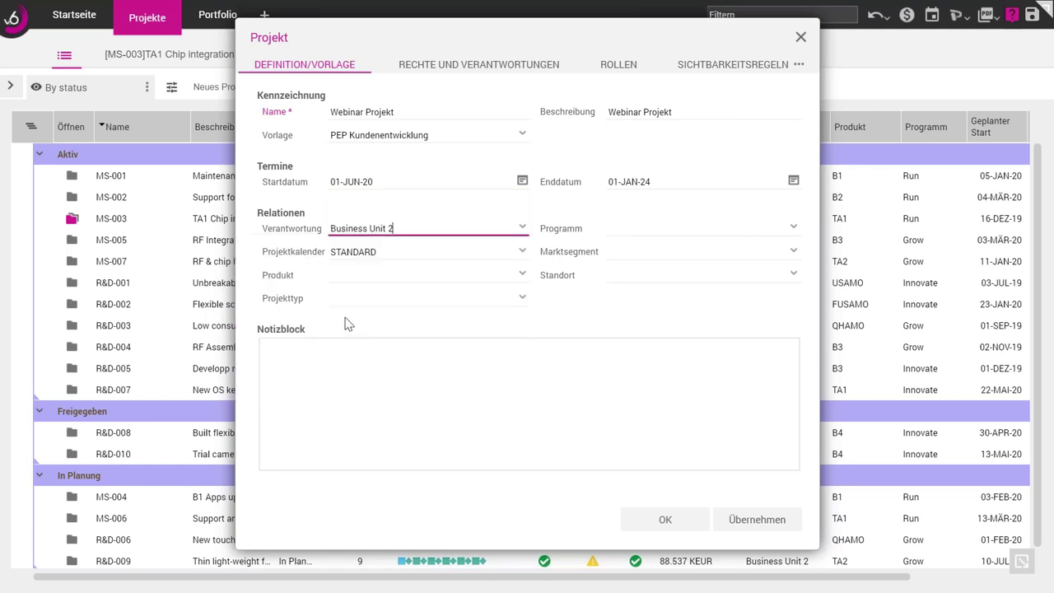
{"action": "double_click", "coordinate": [365, 251]}
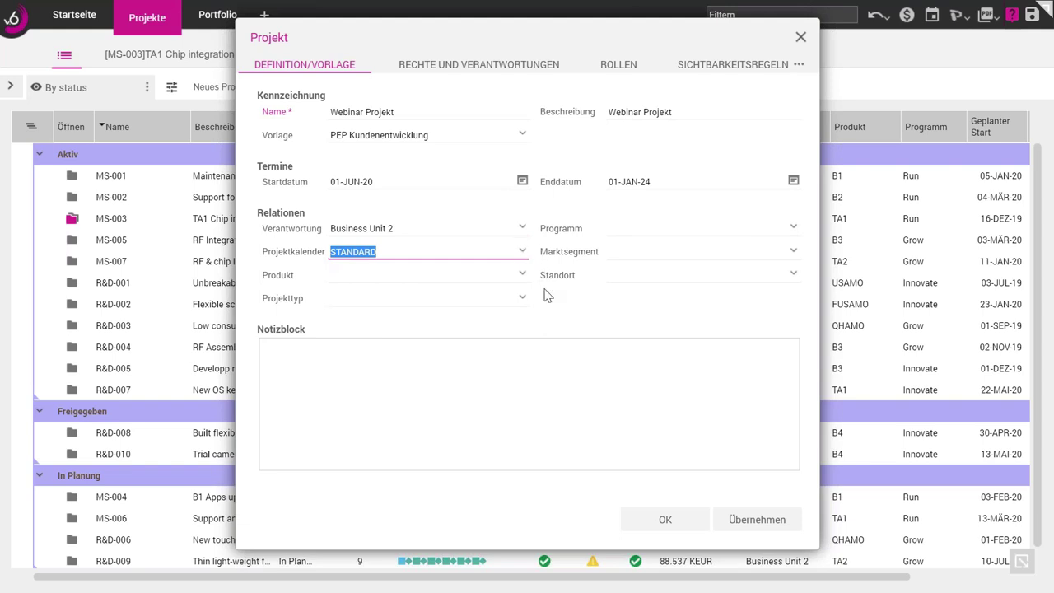
{"action": "left_click", "coordinate": [521, 273]}
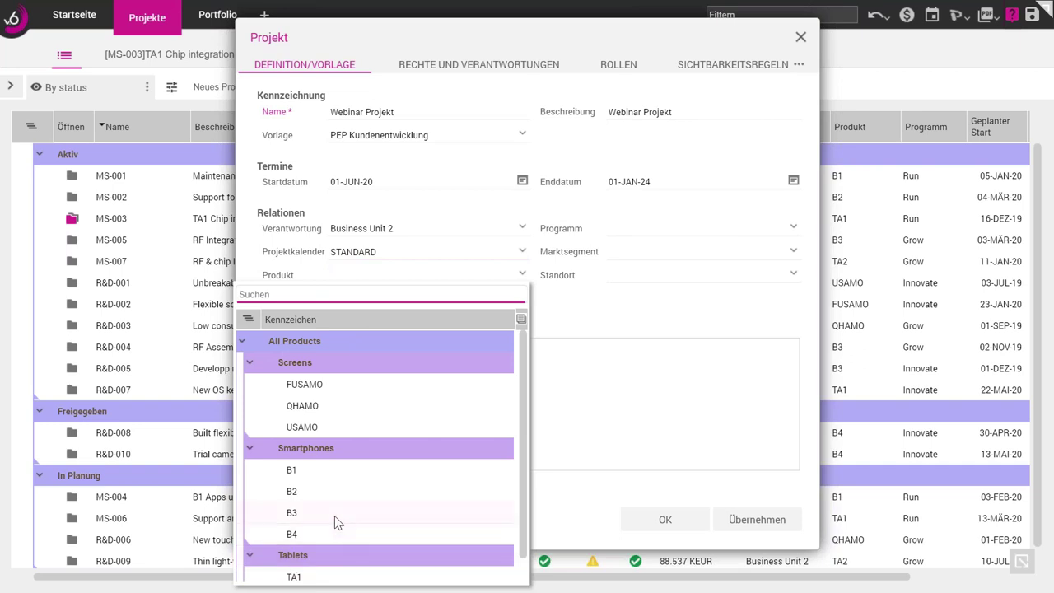
{"action": "left_click", "coordinate": [302, 513]}
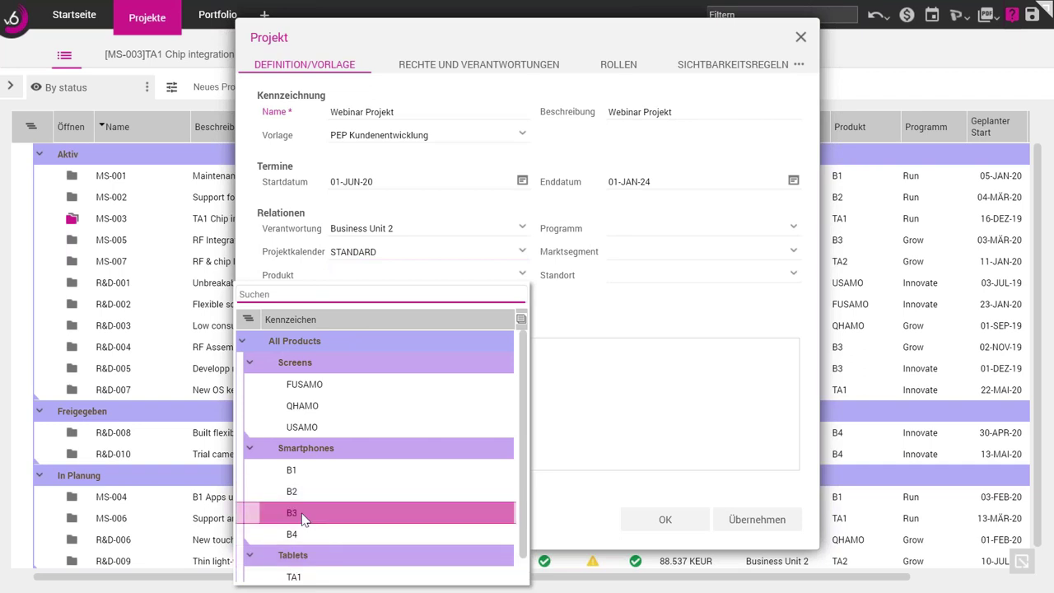
{"action": "left_click", "coordinate": [522, 298]}
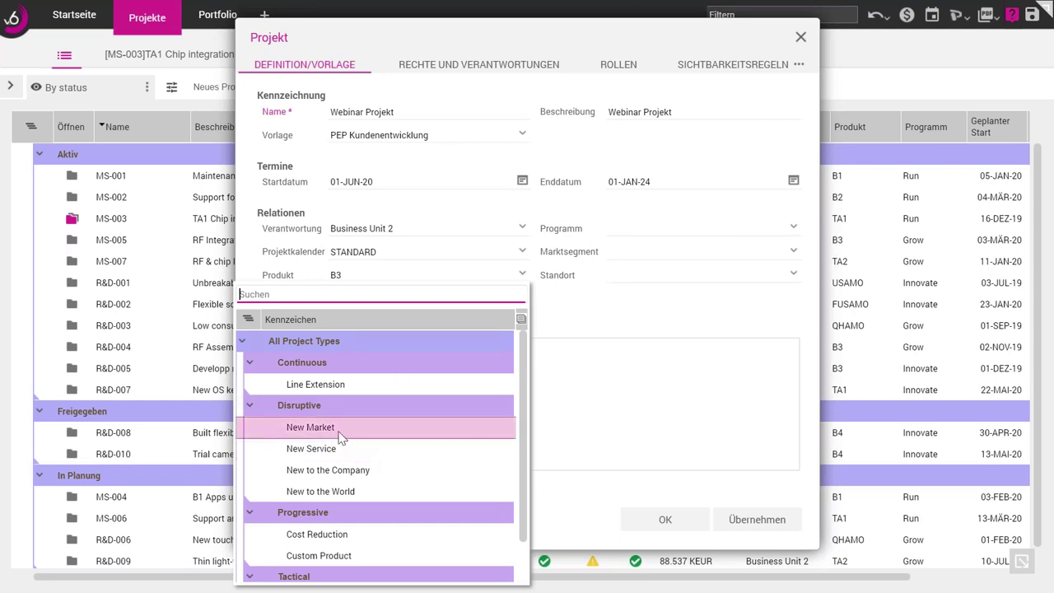
{"action": "left_click", "coordinate": [348, 474]}
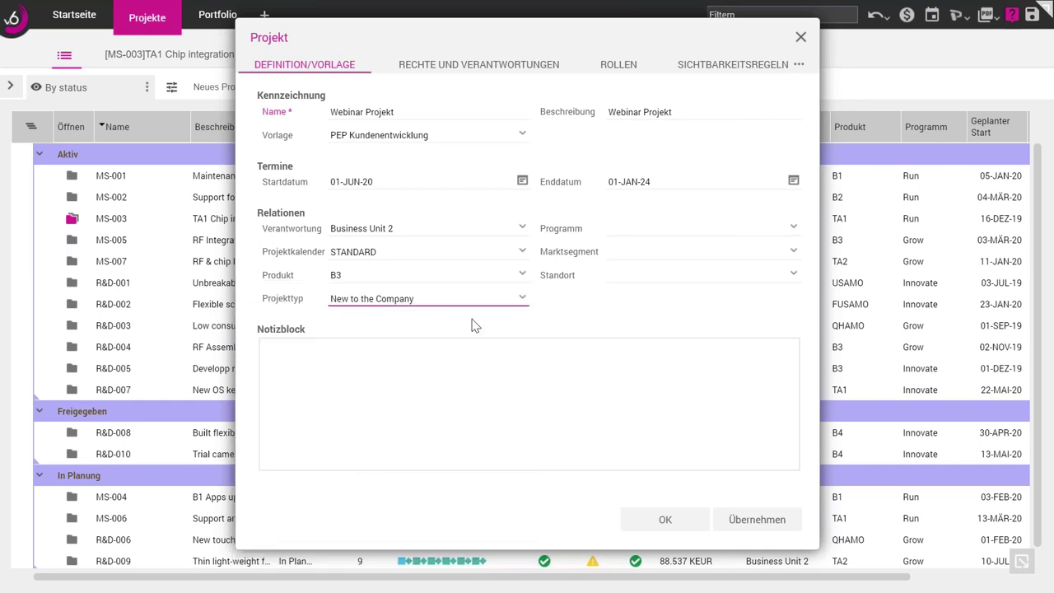
- Set the program to Grow, market segment to Carrier03 and location to München, and create the project
{"action": "left_click", "coordinate": [792, 228]}
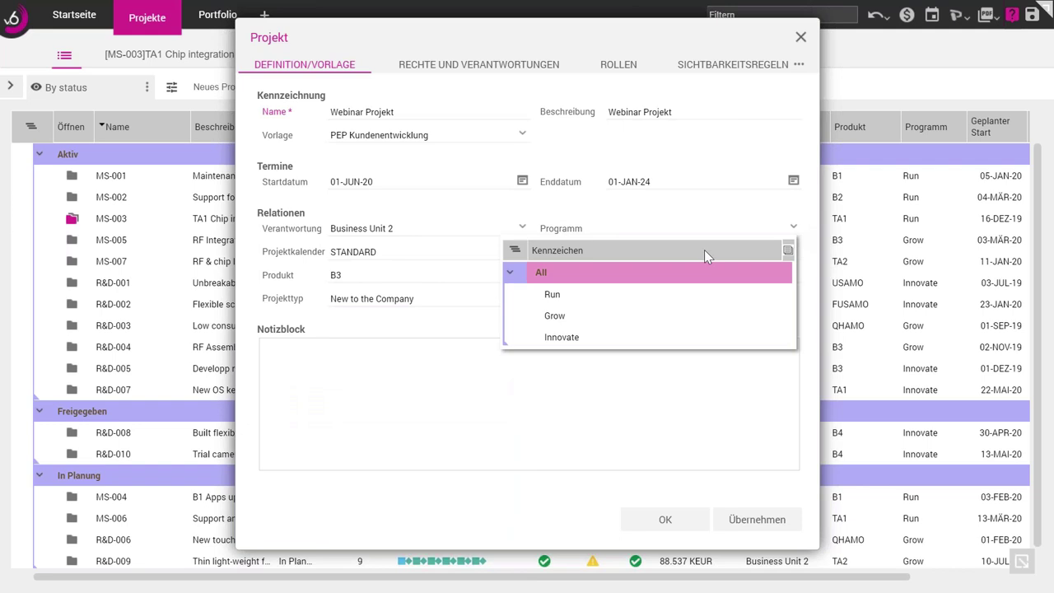
{"action": "left_click", "coordinate": [563, 321]}
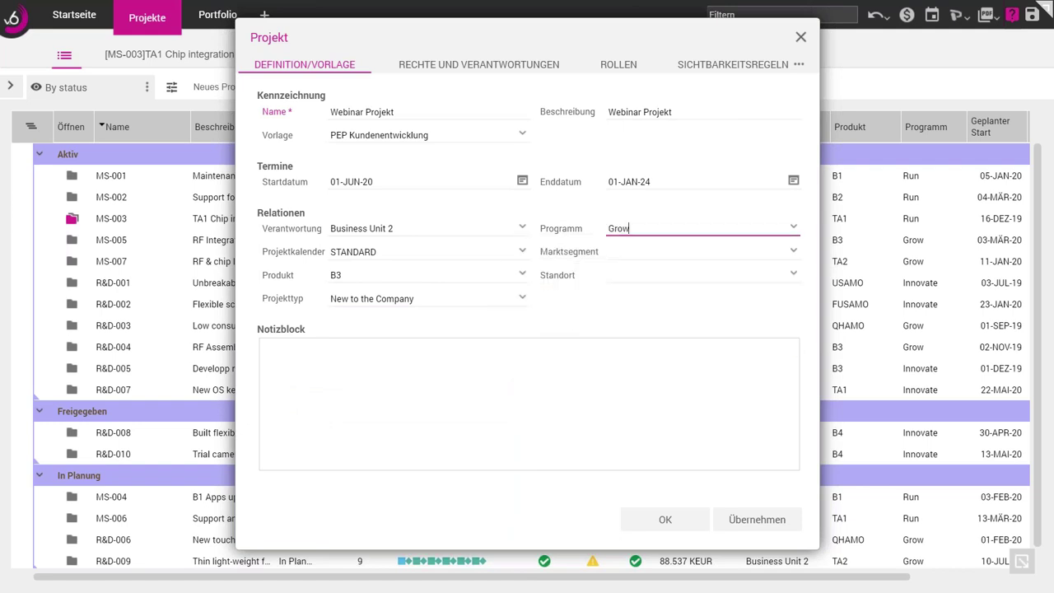
{"action": "left_click", "coordinate": [793, 251]}
{"action": "left_click", "coordinate": [613, 408]}
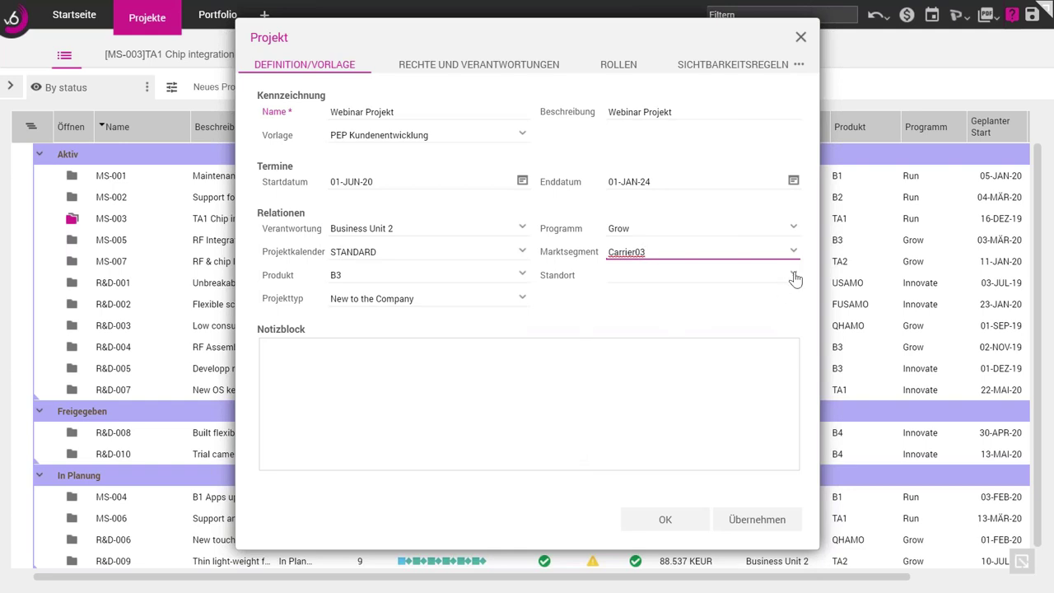
{"action": "left_click", "coordinate": [794, 276]}
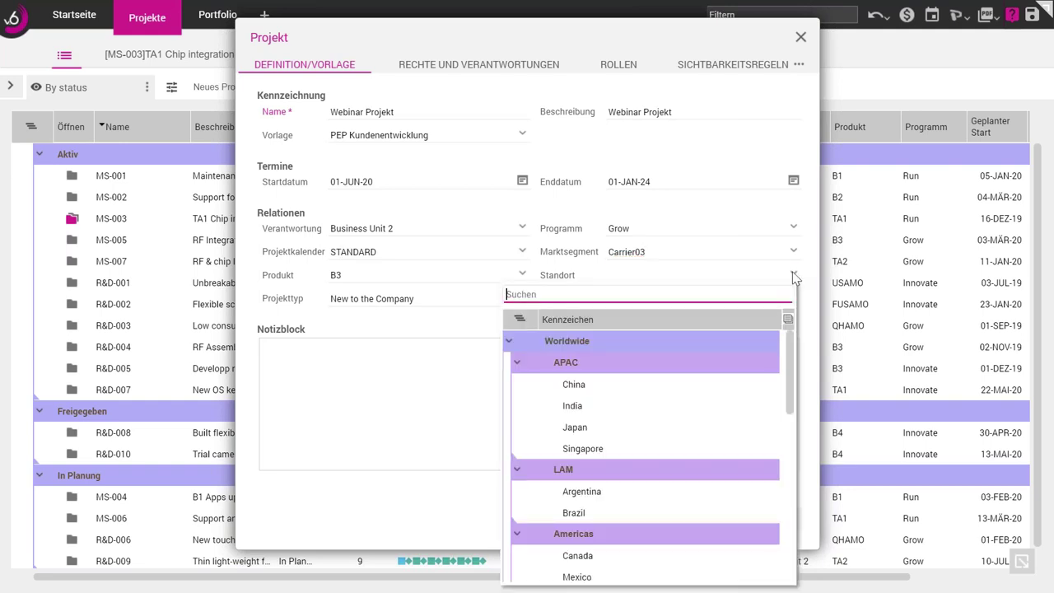
{"action": "type", "text": "ger"}
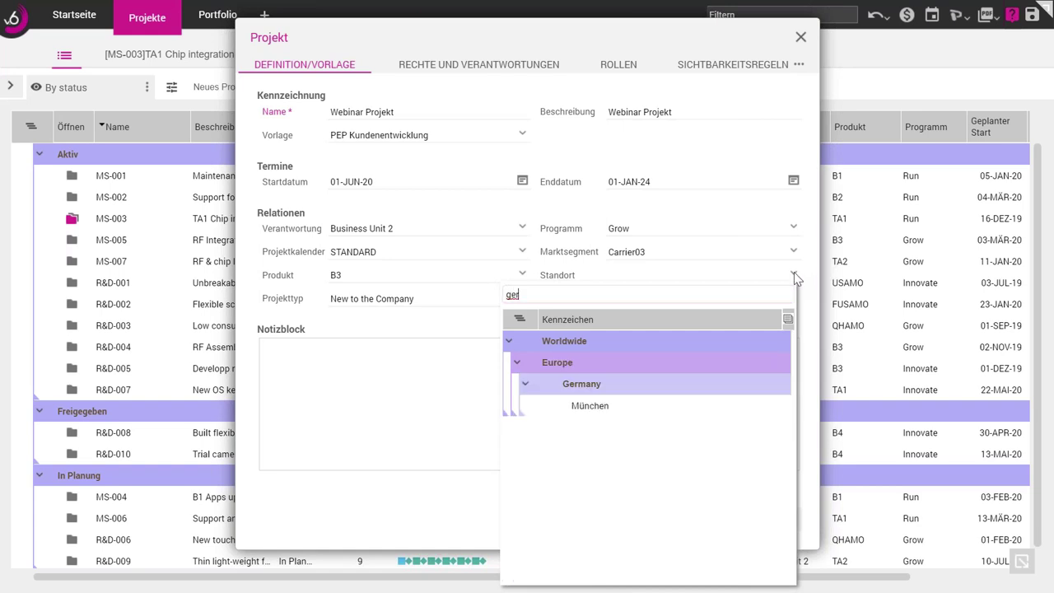
{"action": "left_click", "coordinate": [577, 409]}
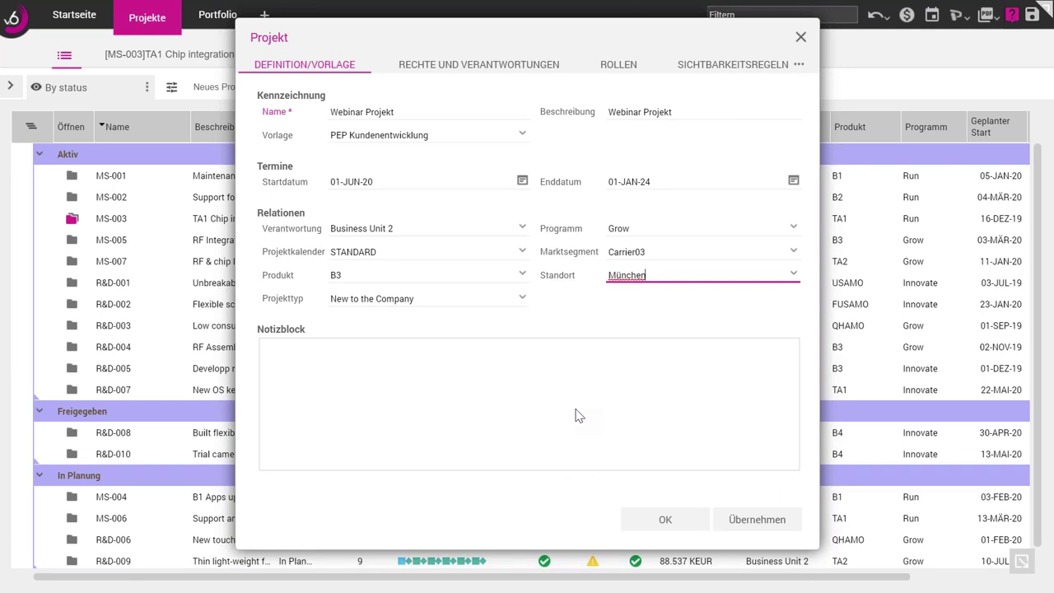
{"action": "left_click", "coordinate": [662, 516]}
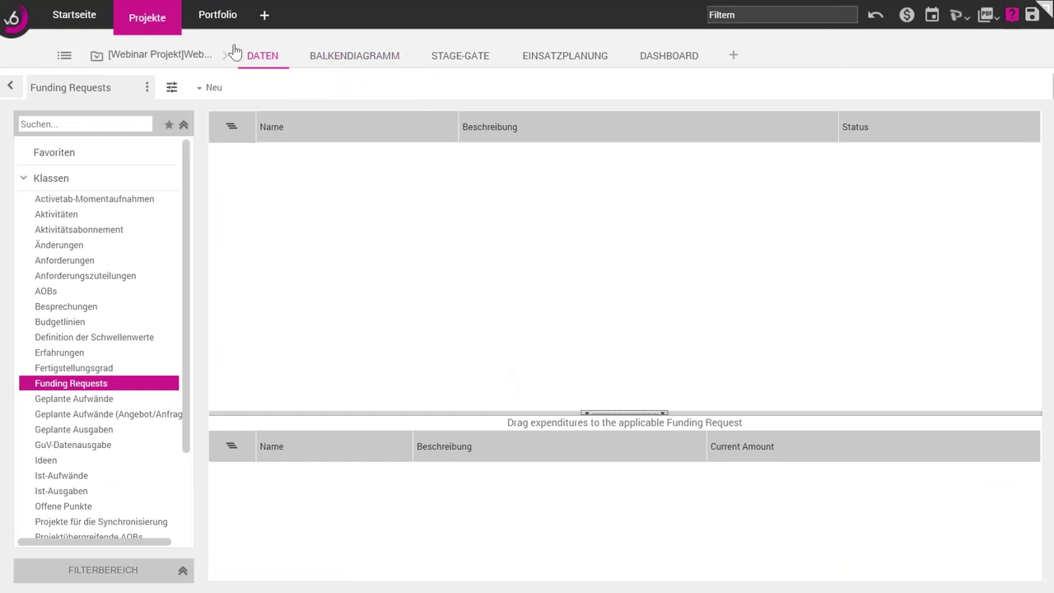
- In the new project's Gantt chart, extend the Discovery phase to 53 days and set the Business Case duration to 20 days
{"action": "left_click", "coordinate": [362, 66]}
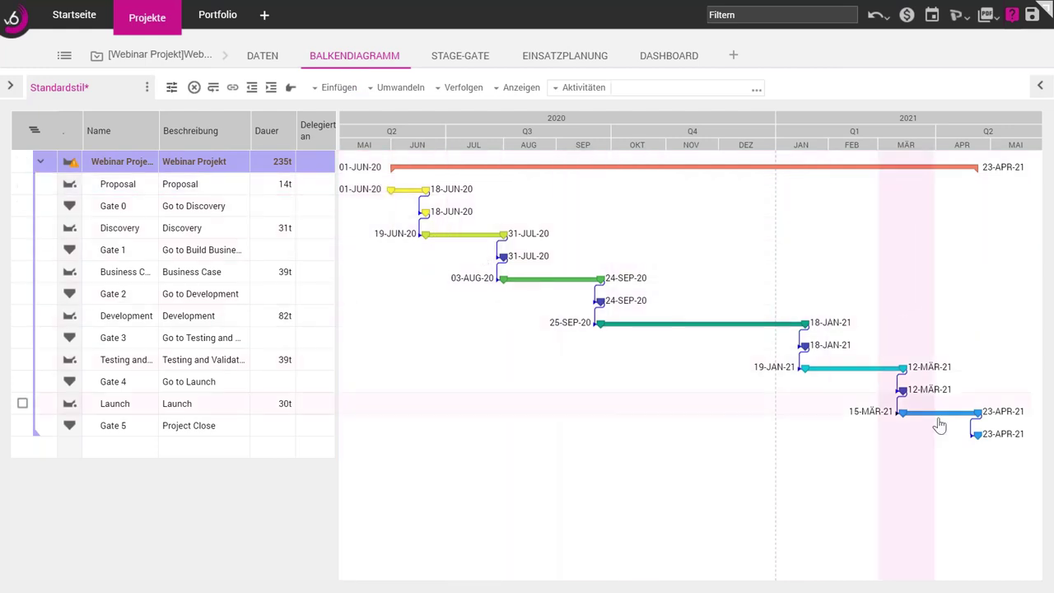
{"action": "left_click", "coordinate": [965, 438]}
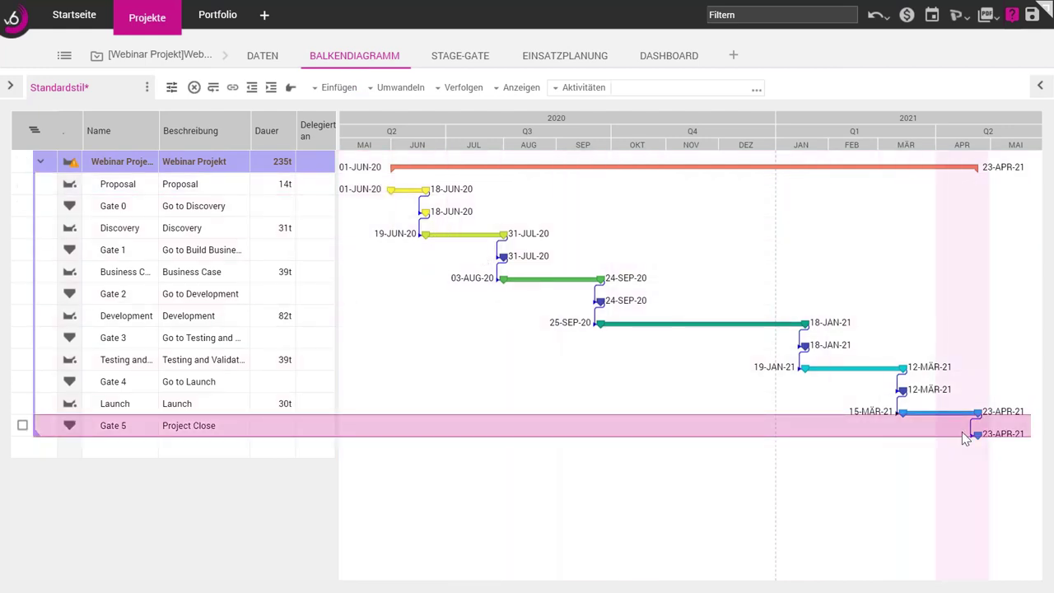
{"action": "left_click", "coordinate": [963, 437]}
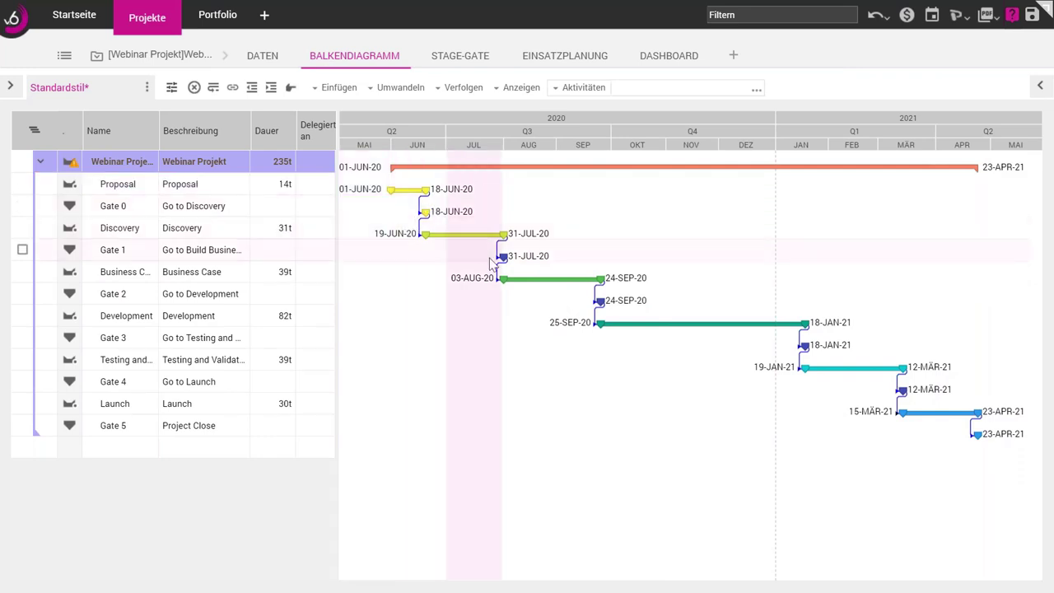
{"action": "left_click", "coordinate": [564, 318]}
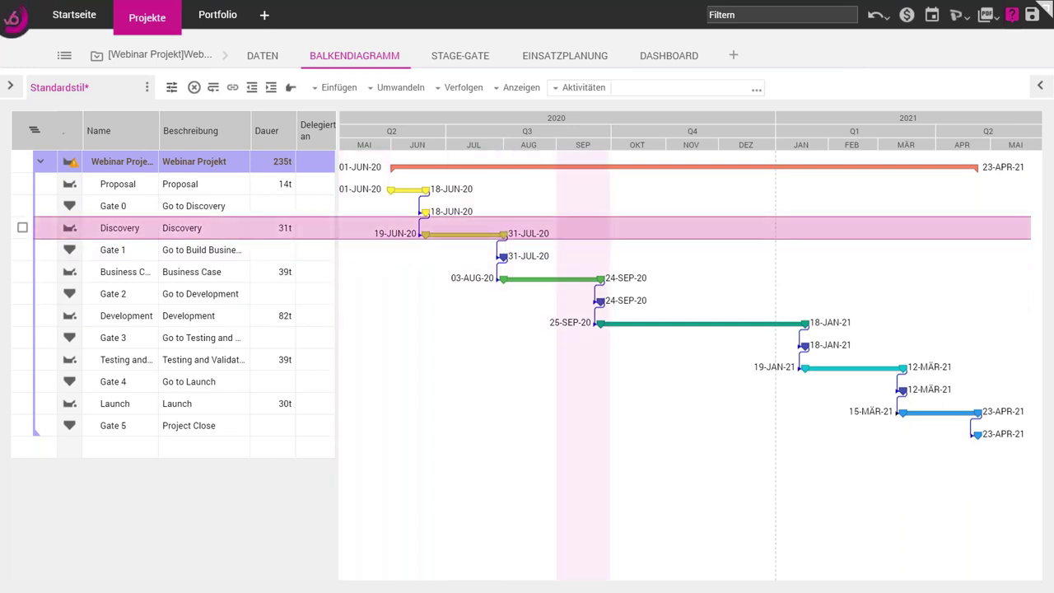
{"action": "left_click", "coordinate": [280, 277]}
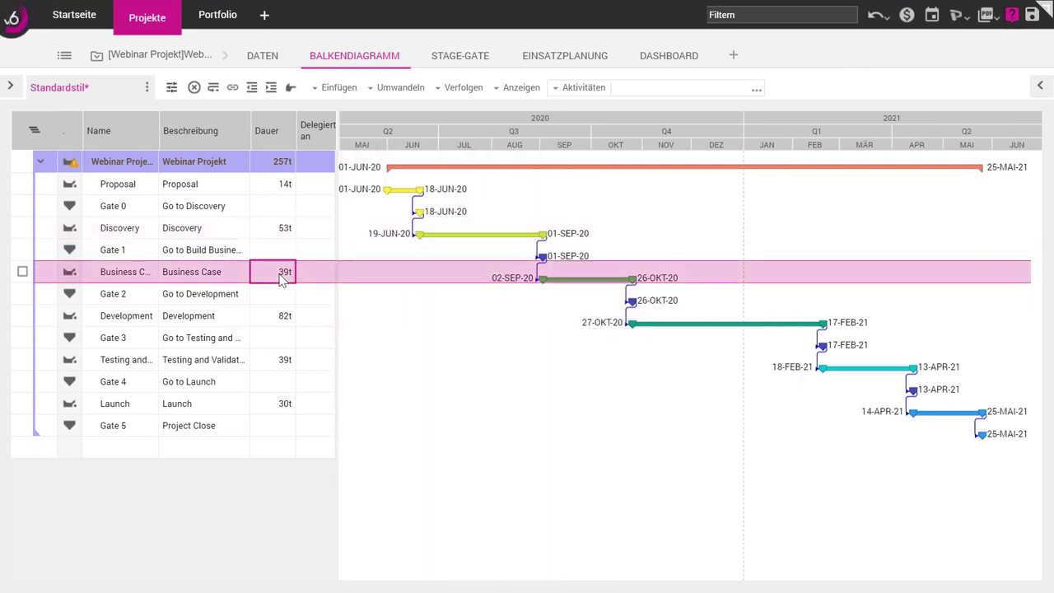
{"action": "type", "text": "20"}
{"action": "key", "text": "Return"}
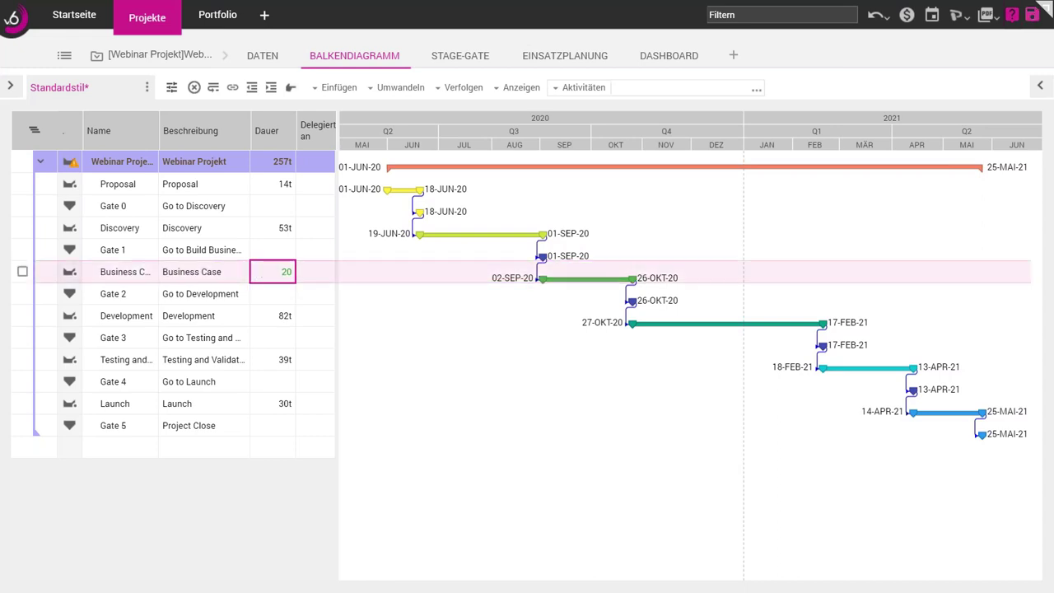
- Add an activity named "Vorgang A" with a duration of 10 days below Gate 5
{"action": "left_click", "coordinate": [113, 448]}
{"action": "type", "text": "Vorg"}
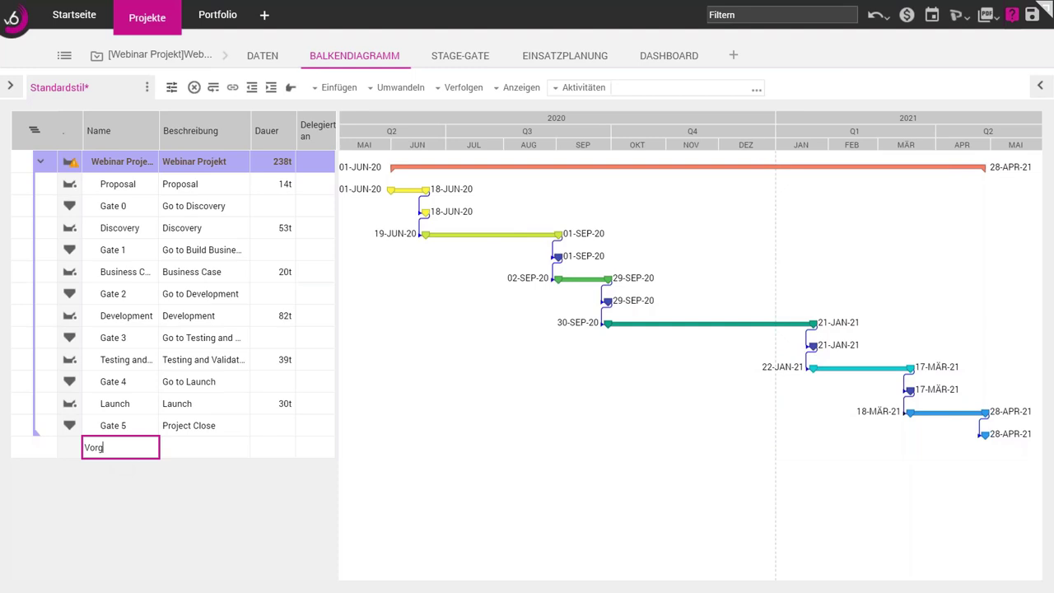
{"action": "type", "text": "ang A"}
{"action": "left_click", "coordinate": [272, 447]}
{"action": "type", "text": "10"}
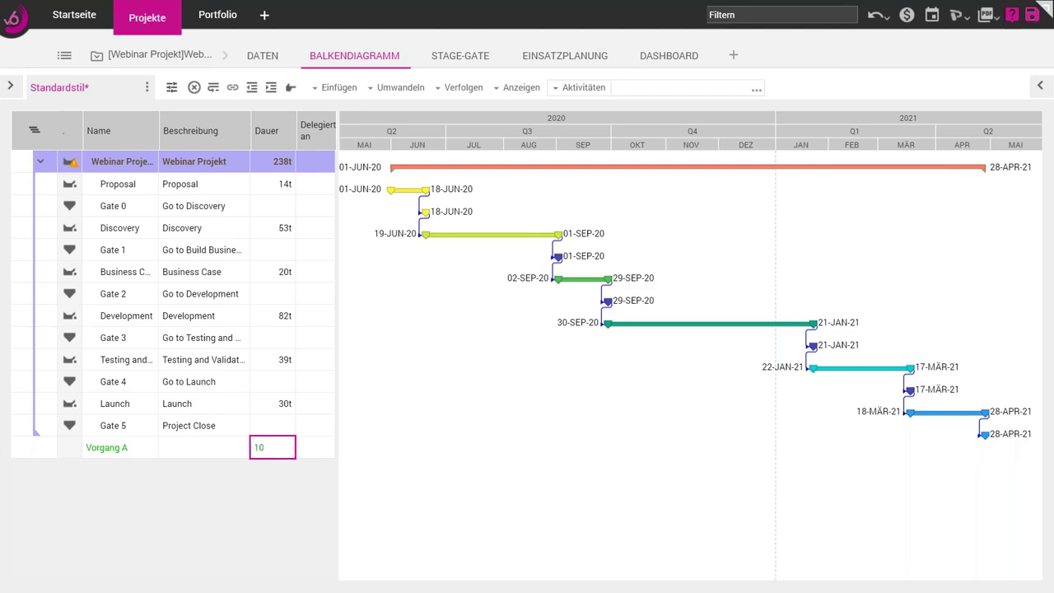
{"action": "key", "text": "Return"}
- Insert a milestone named "Meilenstein" with duration 0 below Vorgang A and link it as the successor of Vorgang A
{"action": "left_click", "coordinate": [23, 447]}
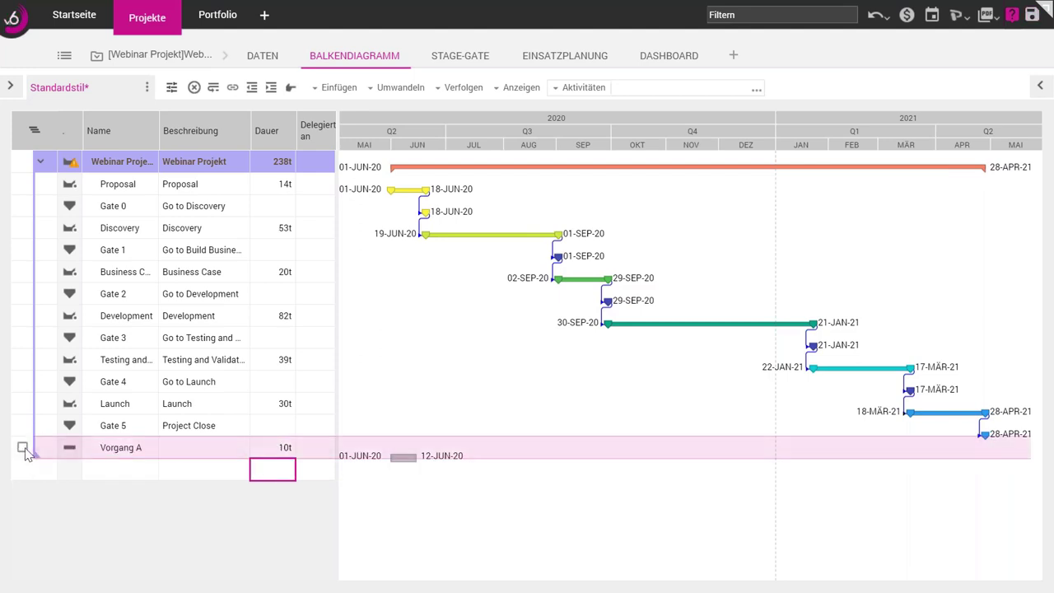
{"action": "left_click", "coordinate": [213, 88]}
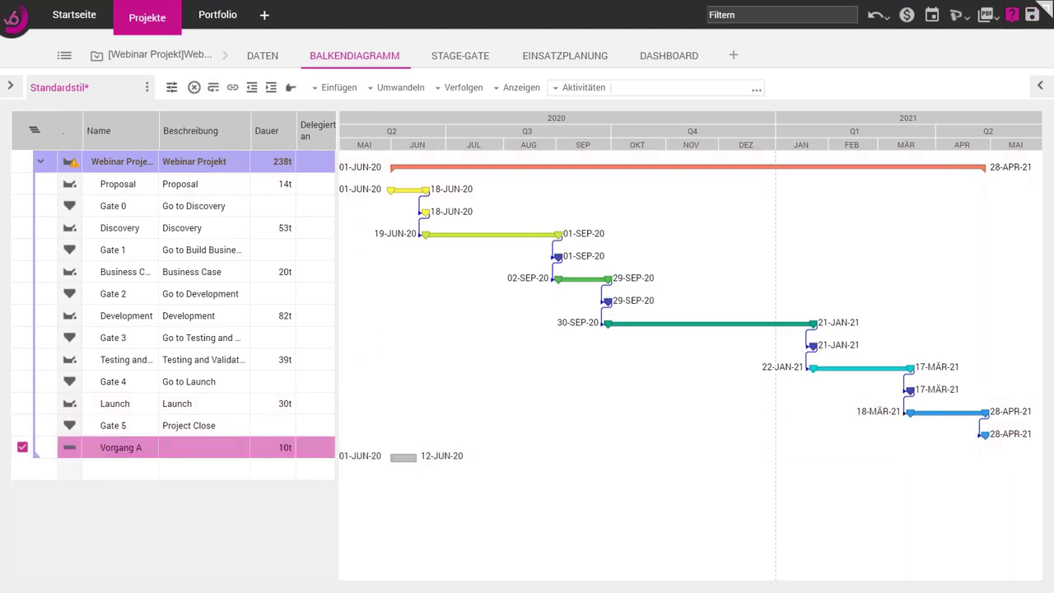
{"action": "left_click", "coordinate": [124, 470]}
{"action": "type", "text": "Mei"}
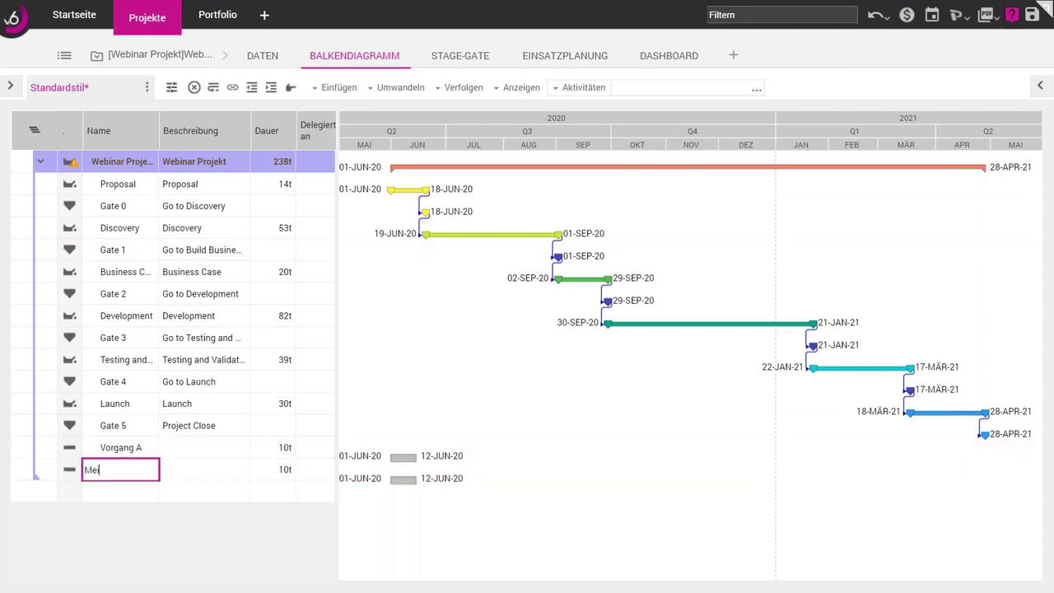
{"action": "type", "text": "lenstein"}
{"action": "key", "text": "Tab"}
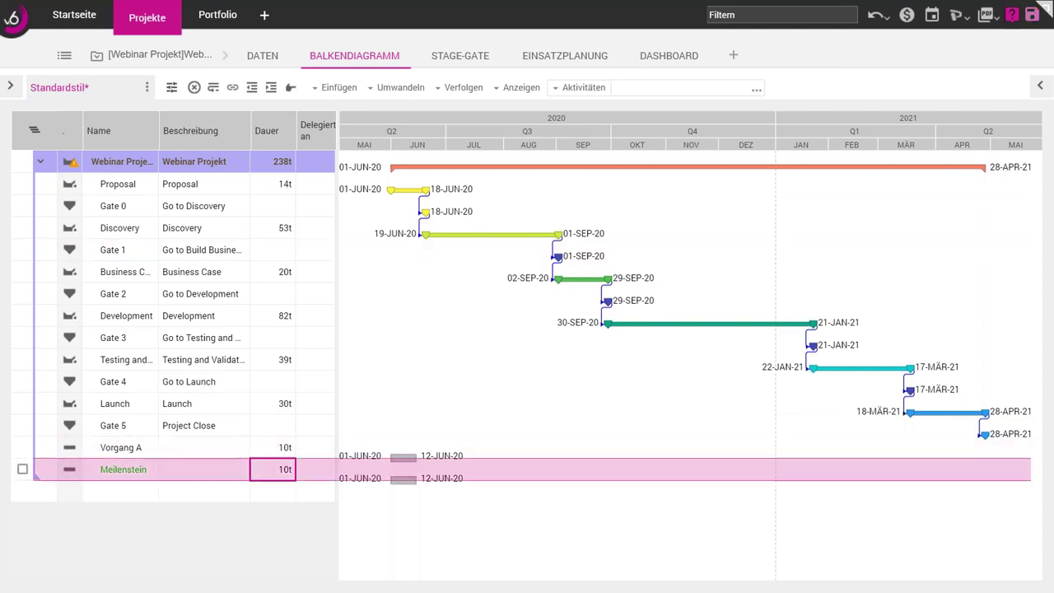
{"action": "type", "text": "0"}
{"action": "left_click", "coordinate": [165, 478]}
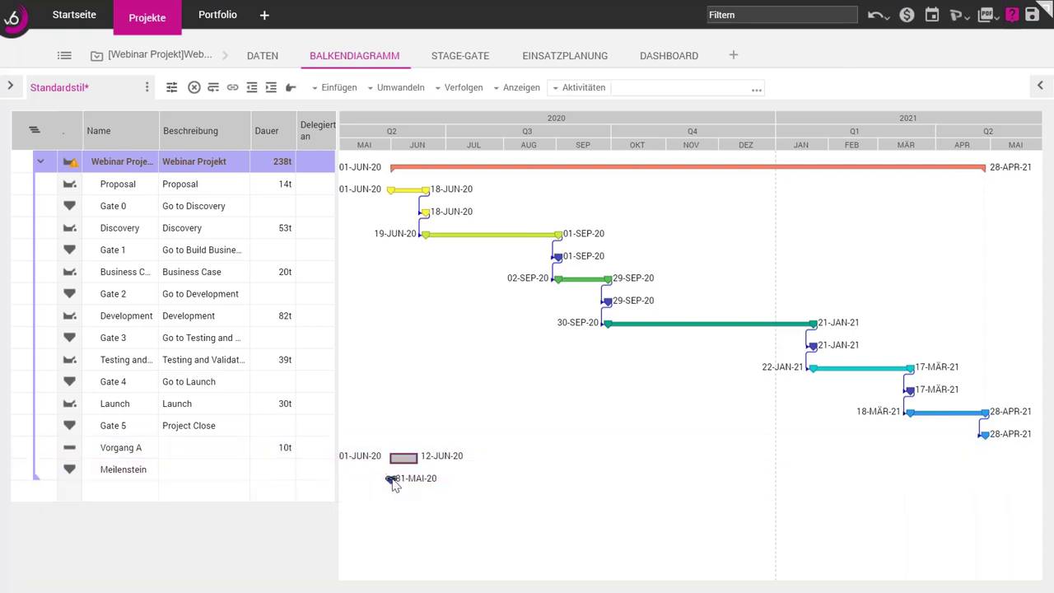
{"action": "left_click_drag", "start_coordinate": [417, 458], "coordinate": [392, 477]}
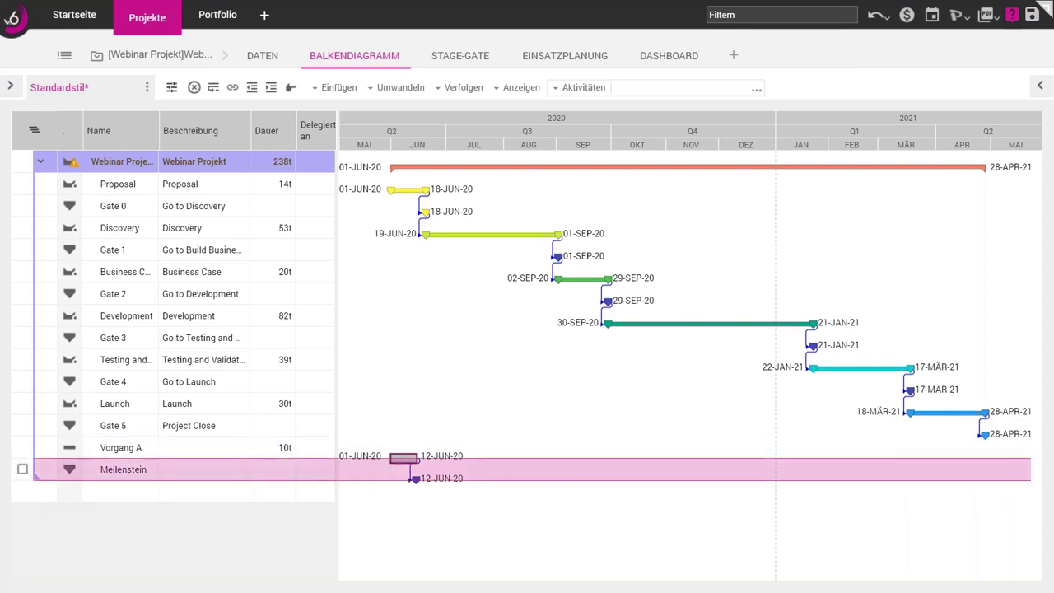
- Move Vorgang A and Meilenstein together to directly below the Discovery phase
{"action": "left_click", "coordinate": [22, 447]}
{"action": "left_click", "coordinate": [22, 469]}
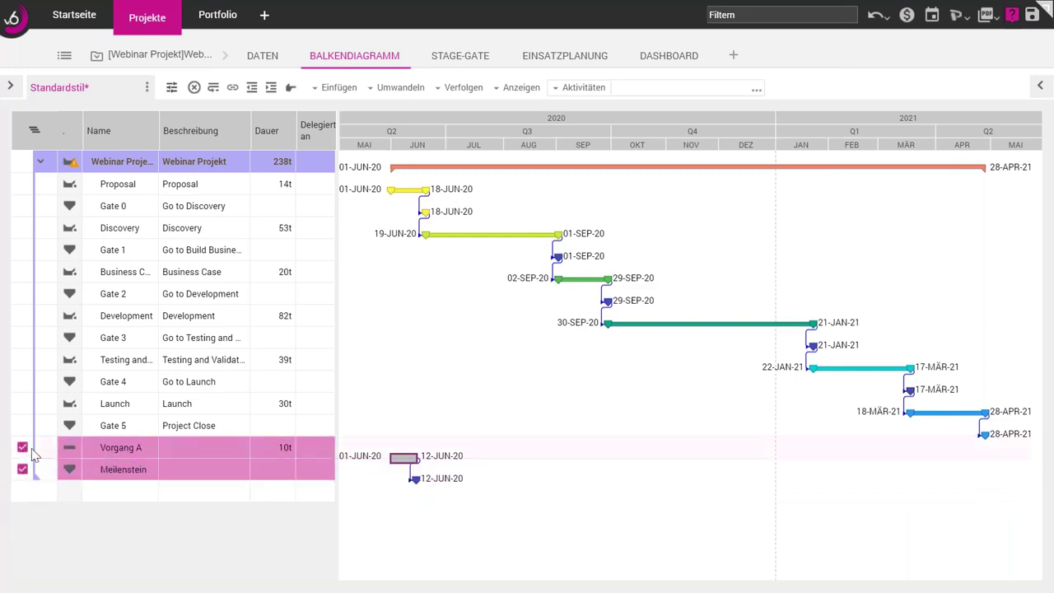
{"action": "left_click_drag", "start_coordinate": [33, 455], "coordinate": [22, 228]}
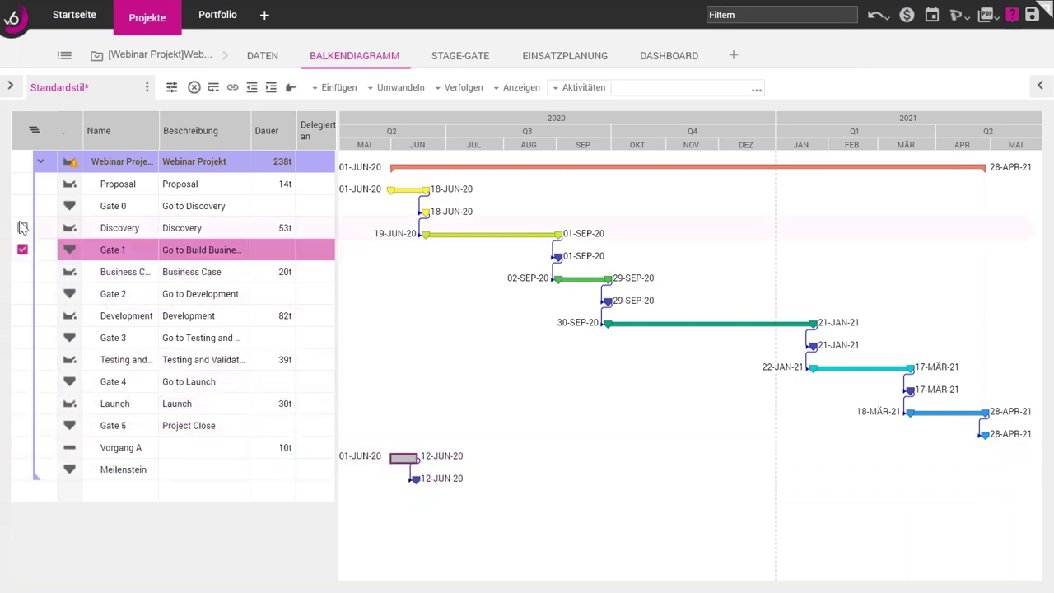
{"action": "left_click", "coordinate": [22, 228]}
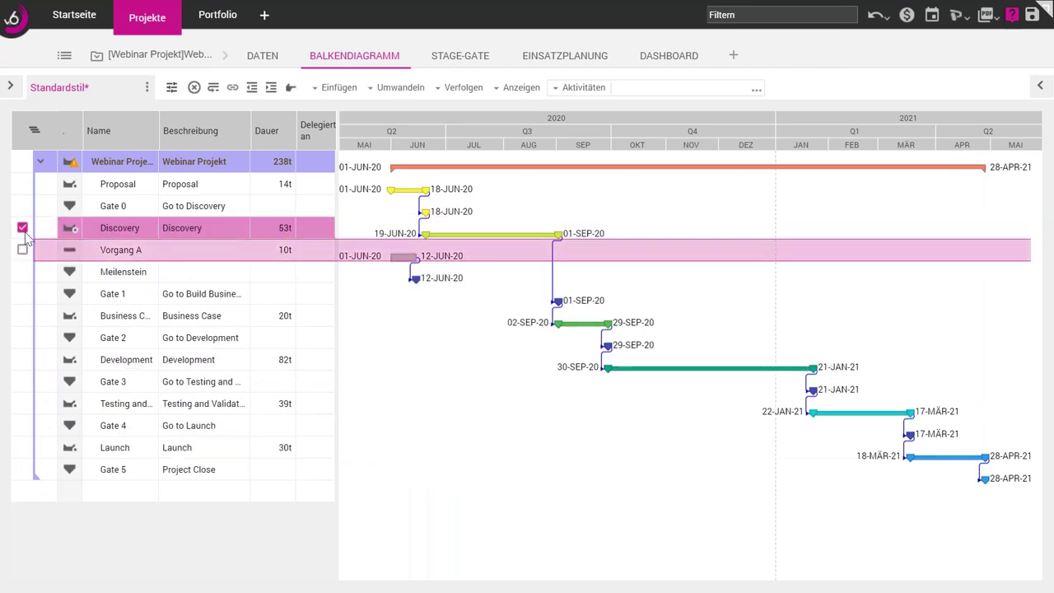
{"action": "left_click", "coordinate": [23, 228]}
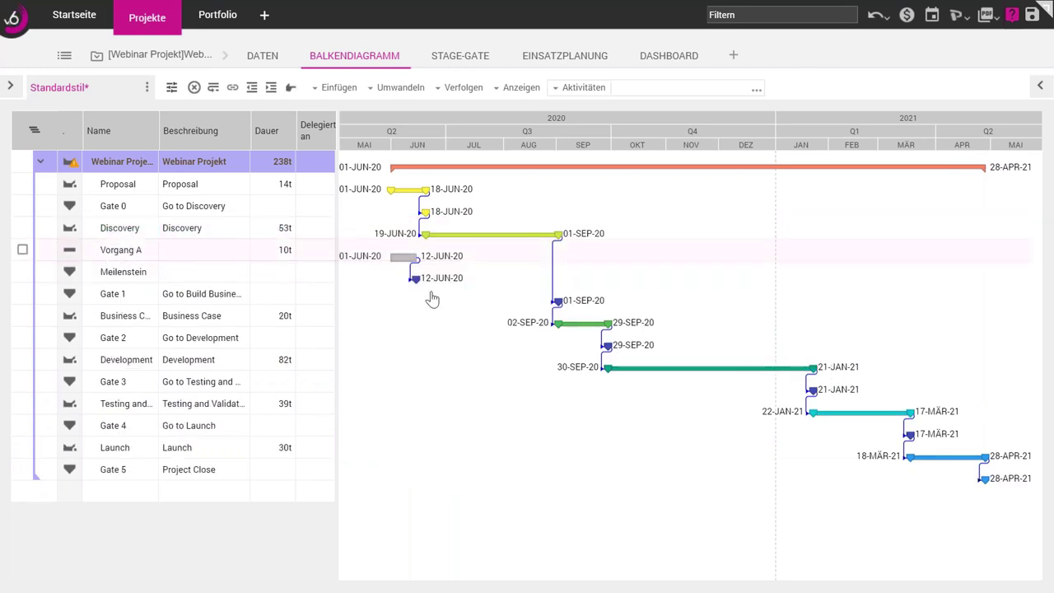
- Indent Vorgang A and Meilenstein so they become subordinate elements of the Discovery phase
{"action": "left_click", "coordinate": [23, 249]}
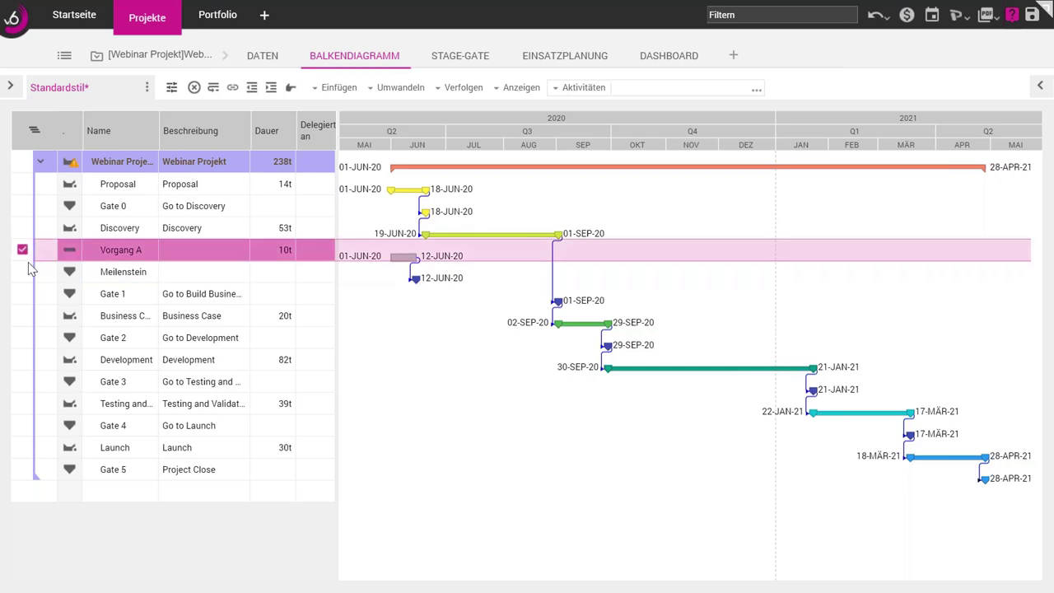
{"action": "left_click", "coordinate": [23, 271]}
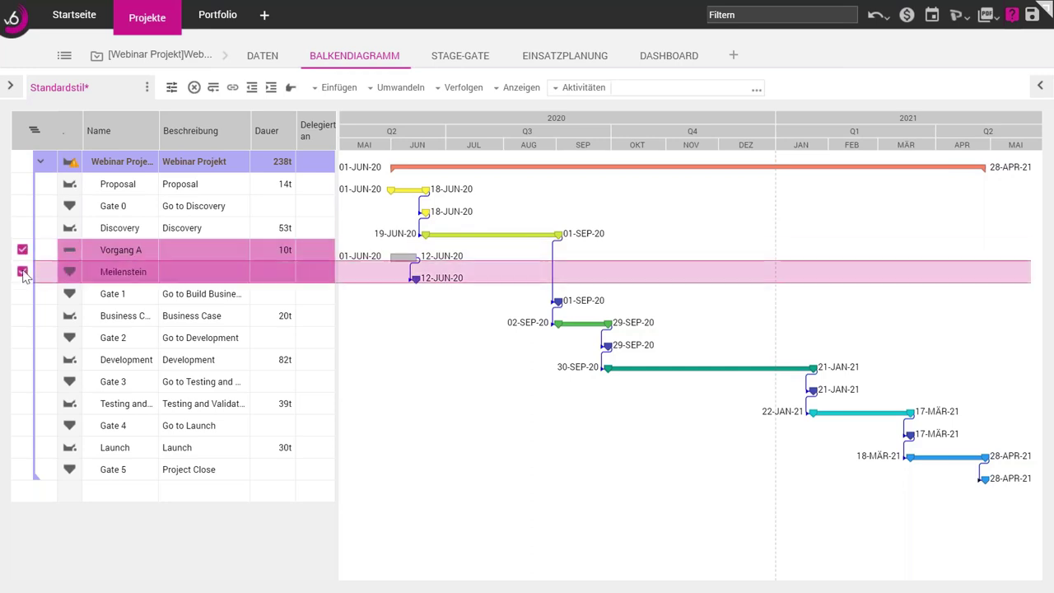
{"action": "left_click", "coordinate": [271, 89]}
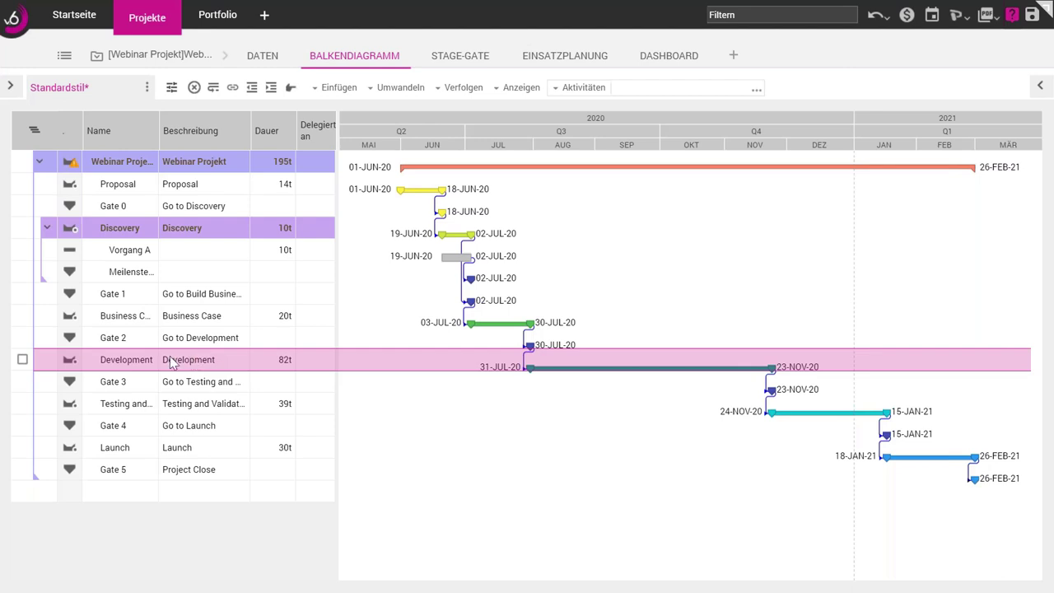
- Insert the activities of the "AL Agile Sprints" activity library into the Development phase
{"action": "left_click", "coordinate": [22, 359]}
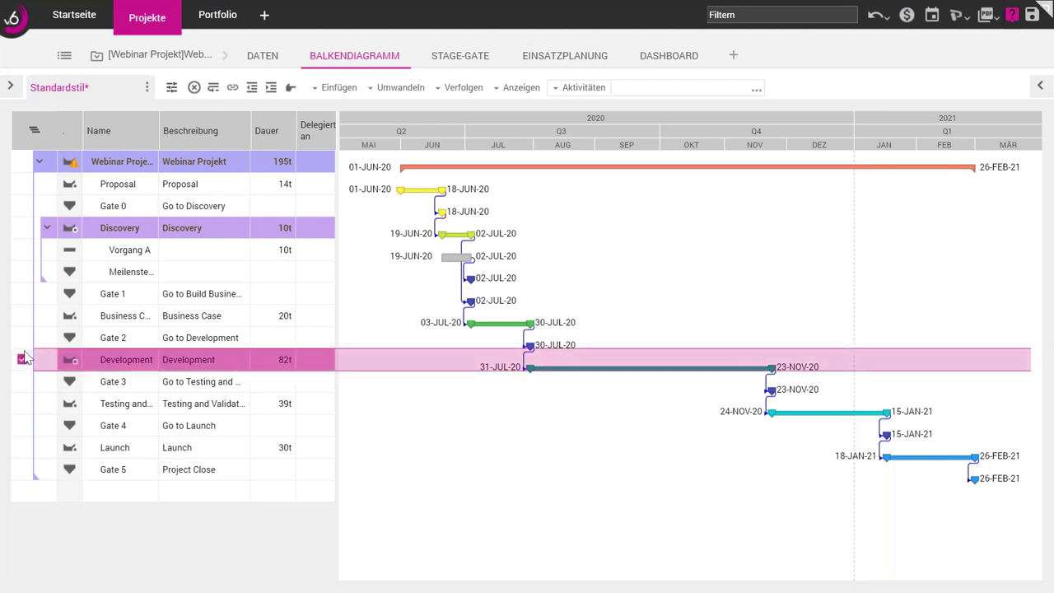
{"action": "left_click", "coordinate": [334, 88]}
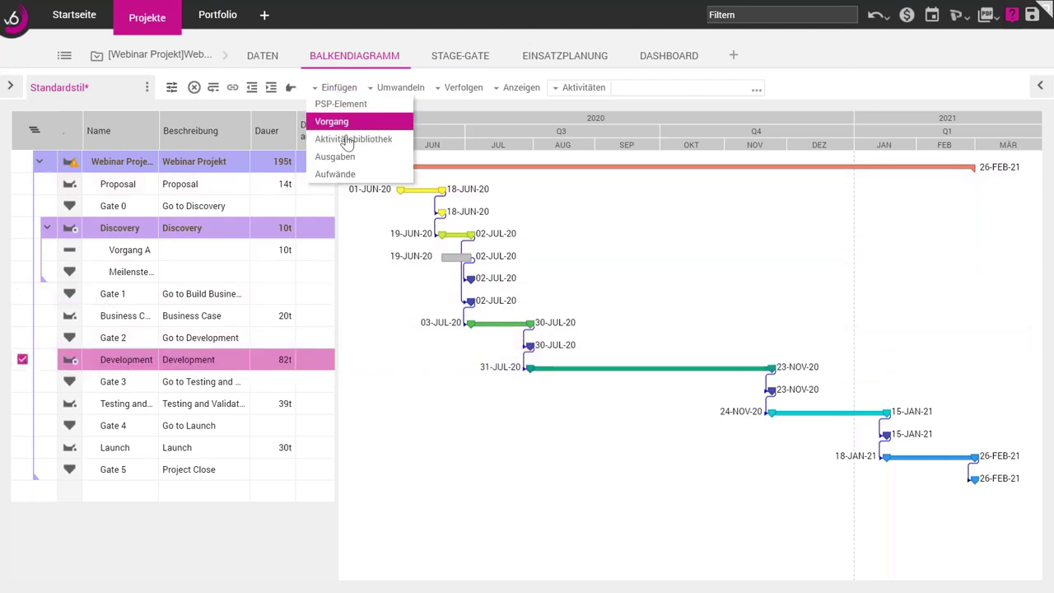
{"action": "left_click", "coordinate": [349, 143]}
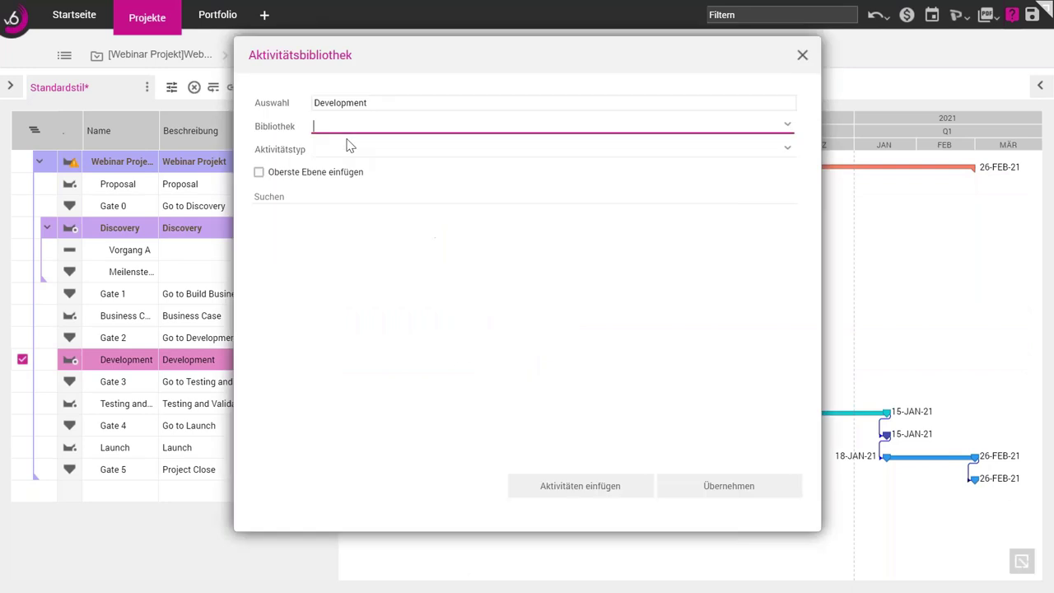
{"action": "left_click", "coordinate": [787, 126]}
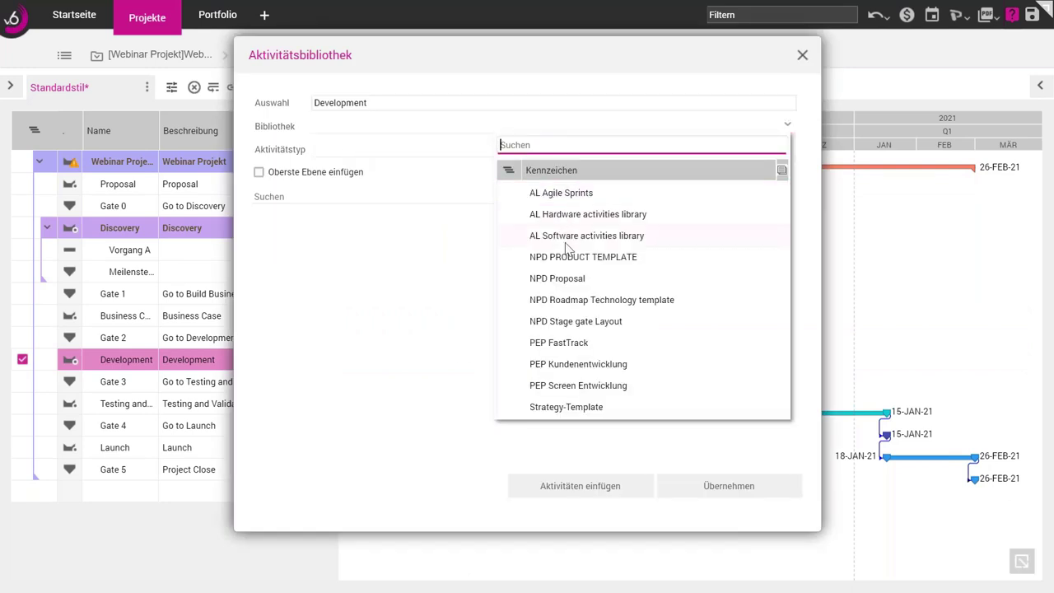
{"action": "left_click", "coordinate": [567, 197]}
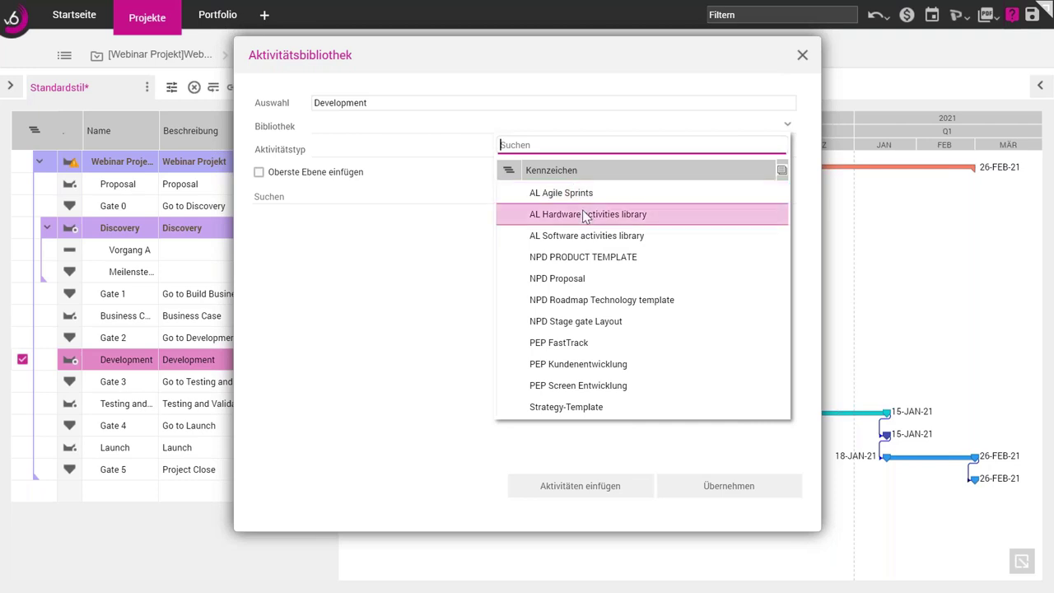
{"action": "left_click", "coordinate": [586, 195]}
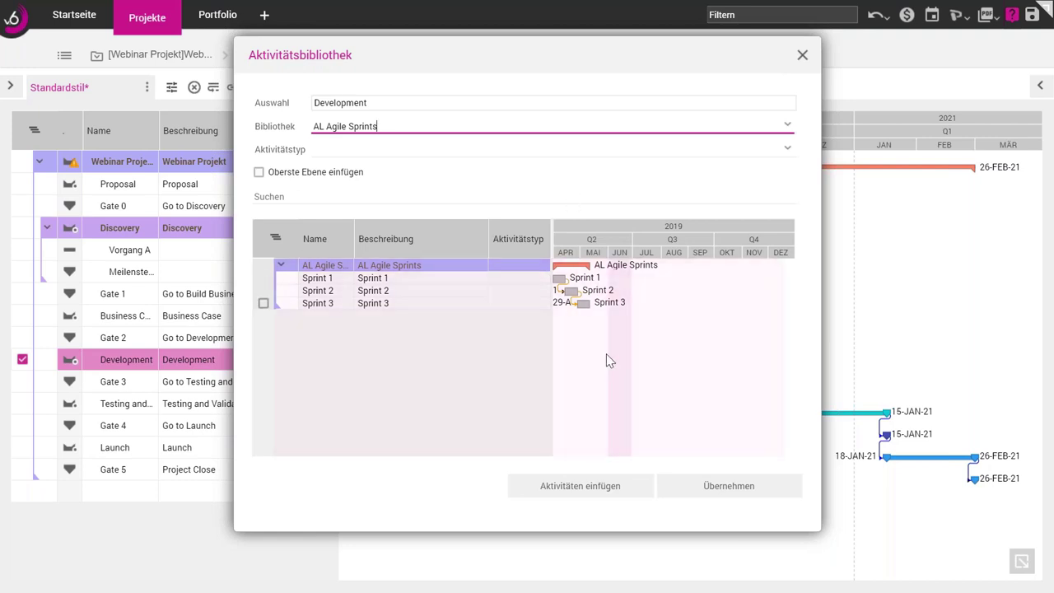
{"action": "left_click", "coordinate": [585, 487]}
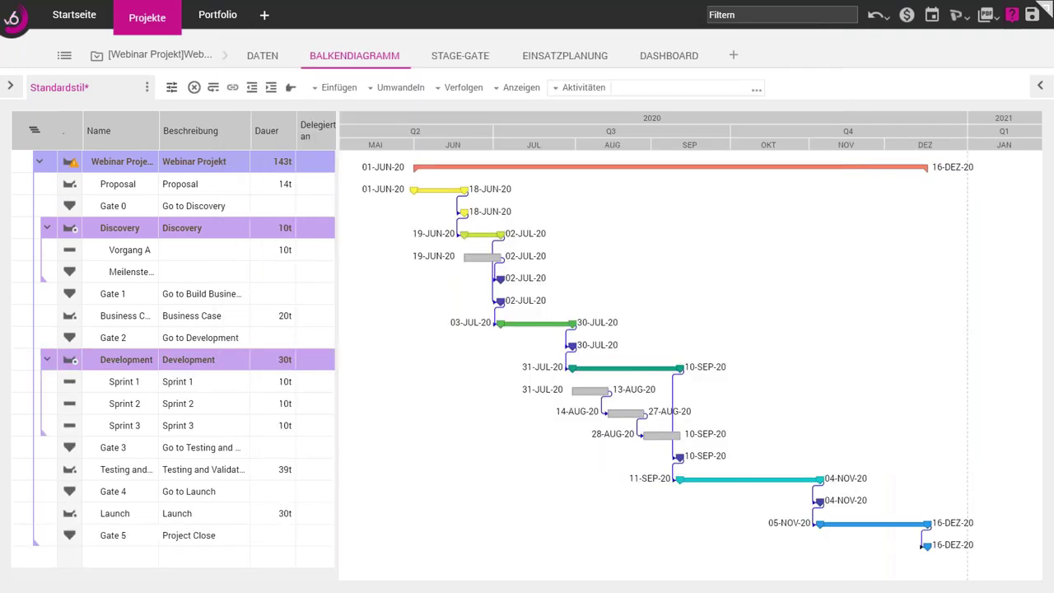
- Show the list of all resources beside the Gantt chart and expand the company hierarchy down to the Customer relationship management team members
{"action": "left_click", "coordinate": [658, 447]}
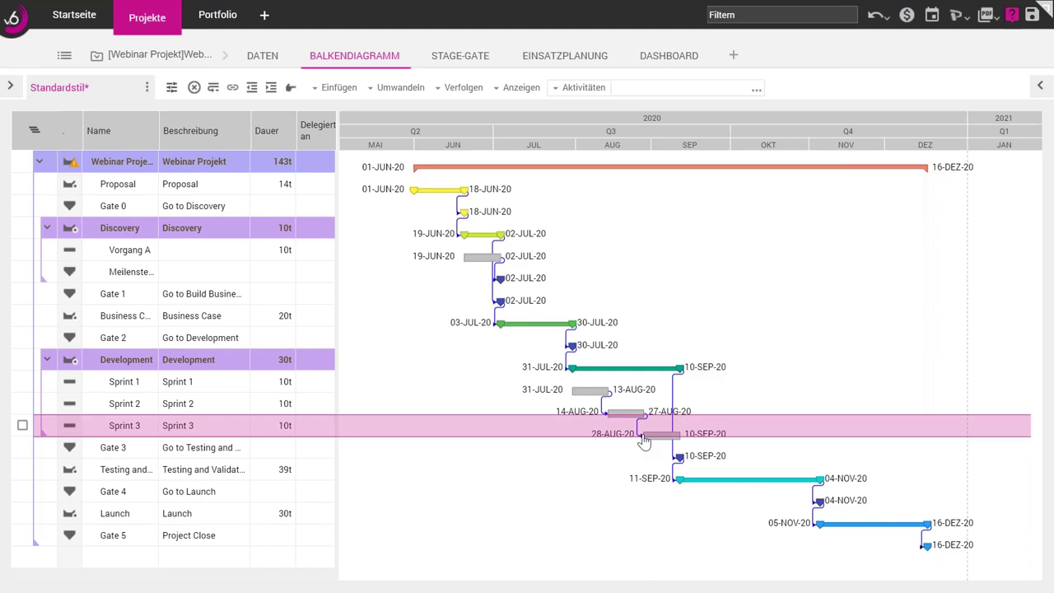
{"action": "left_click", "coordinate": [1042, 86]}
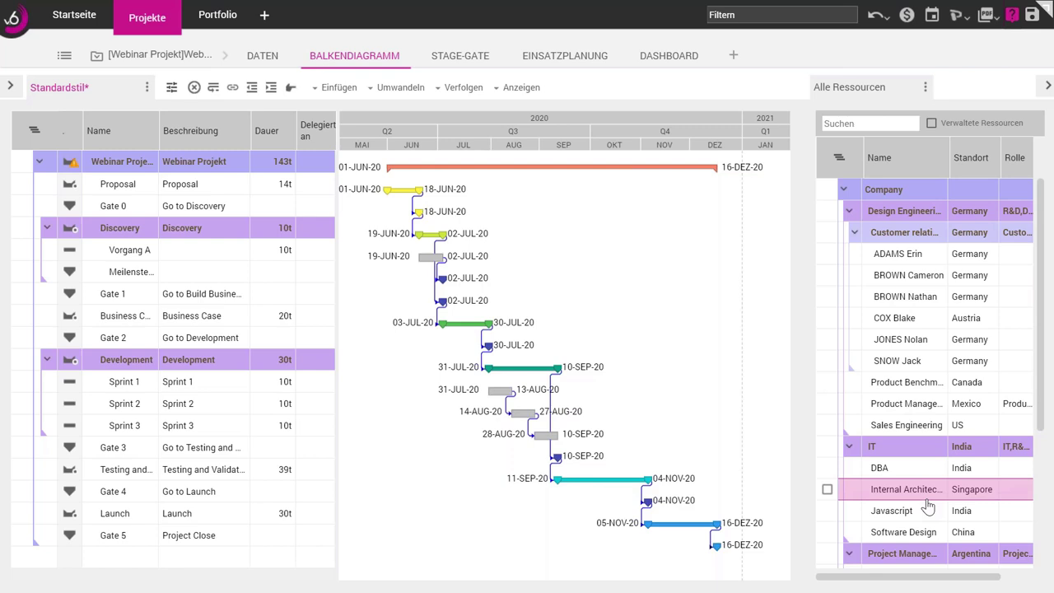
{"action": "left_click", "coordinate": [843, 190]}
{"action": "left_click", "coordinate": [844, 191]}
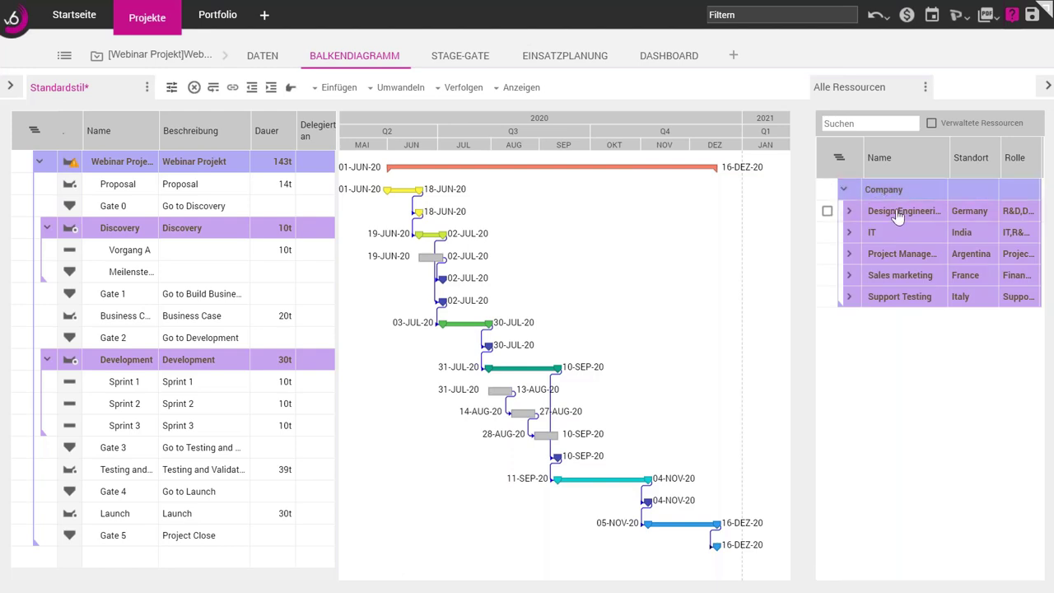
{"action": "left_click", "coordinate": [848, 213]}
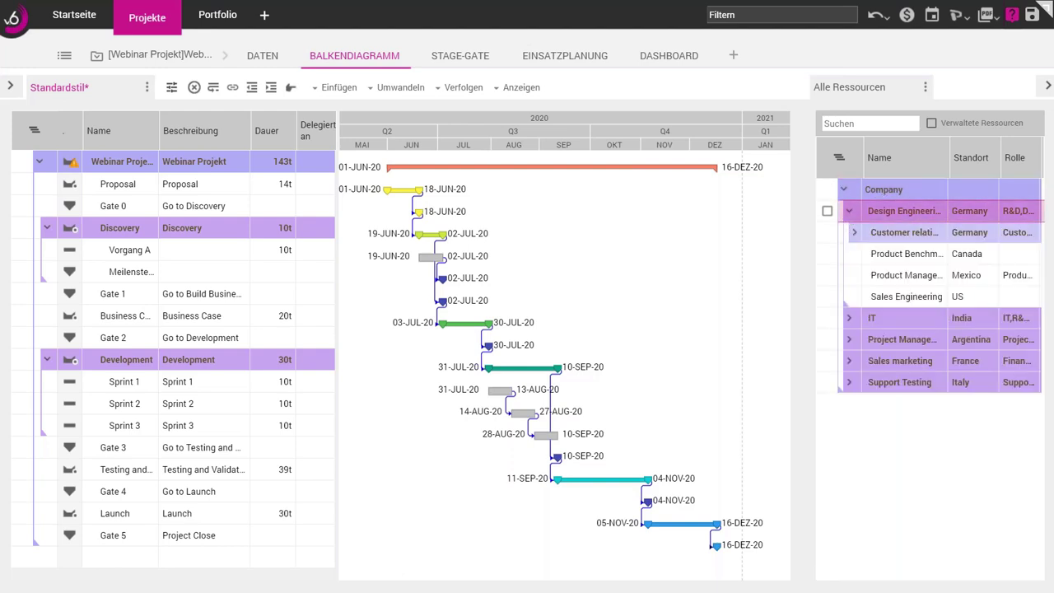
{"action": "left_click", "coordinate": [854, 234]}
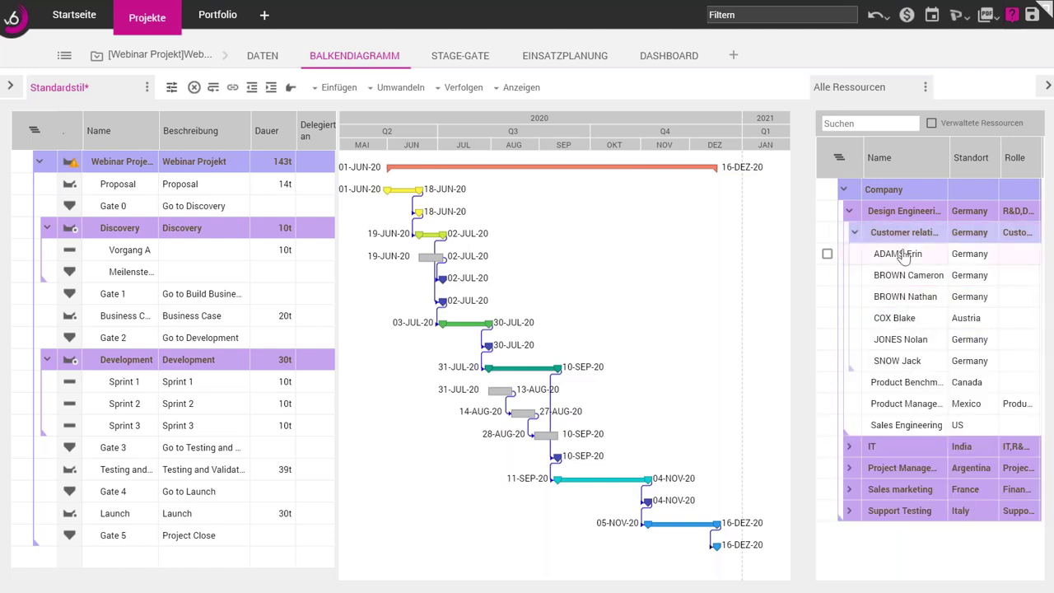
{"action": "left_click", "coordinate": [915, 426]}
{"action": "left_click", "coordinate": [843, 190]}
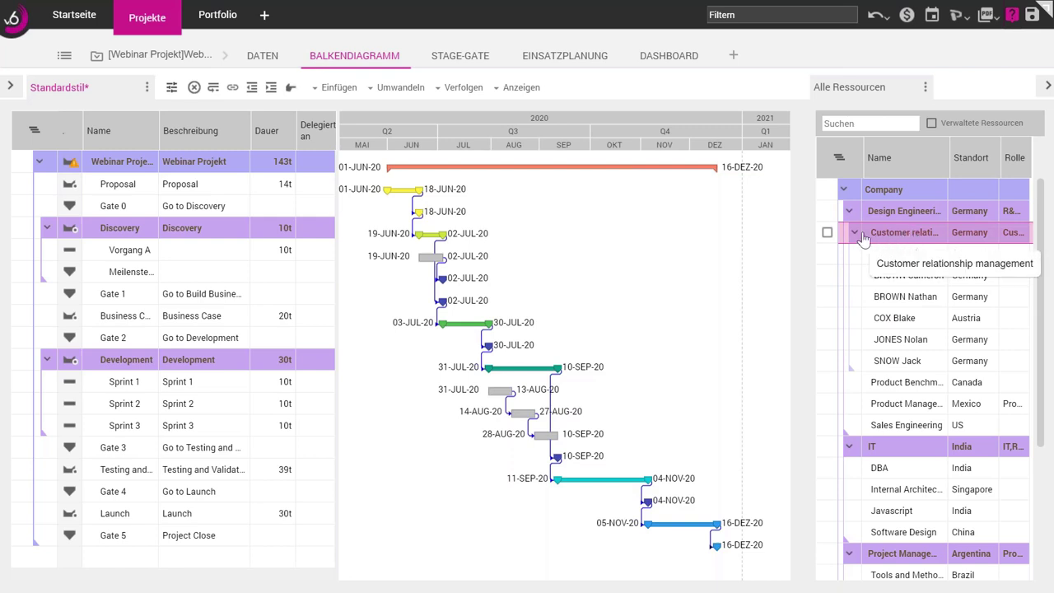
- Assign the Customer relationship management team to Business Case with a fixed work factor of 2
{"action": "left_click_drag", "start_coordinate": [828, 236], "coordinate": [470, 322]}
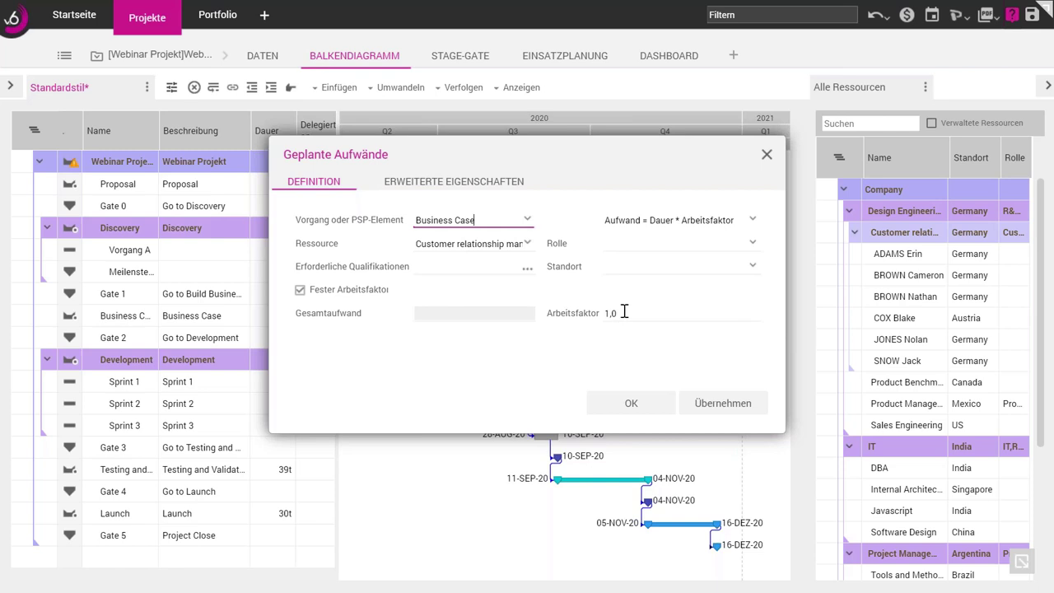
{"action": "left_click", "coordinate": [300, 290]}
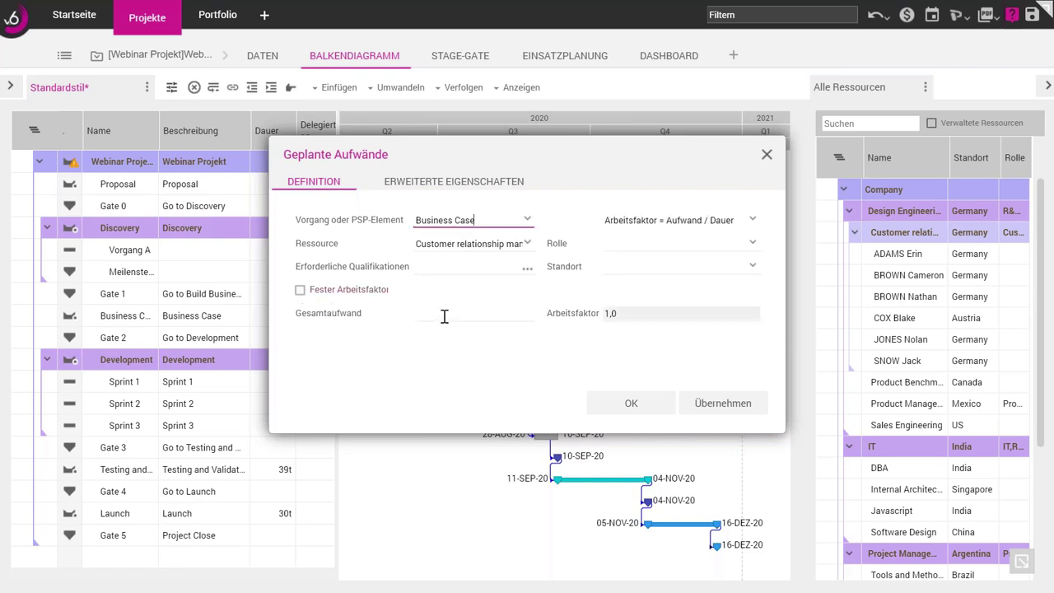
{"action": "left_click", "coordinate": [300, 289]}
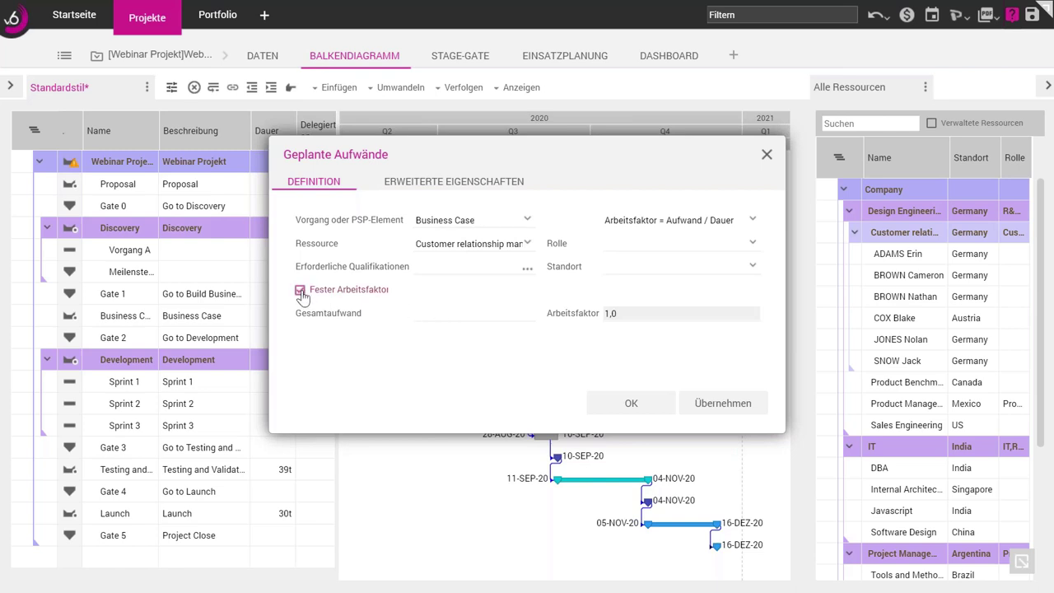
{"action": "left_click", "coordinate": [625, 313]}
{"action": "type", "text": "2"}
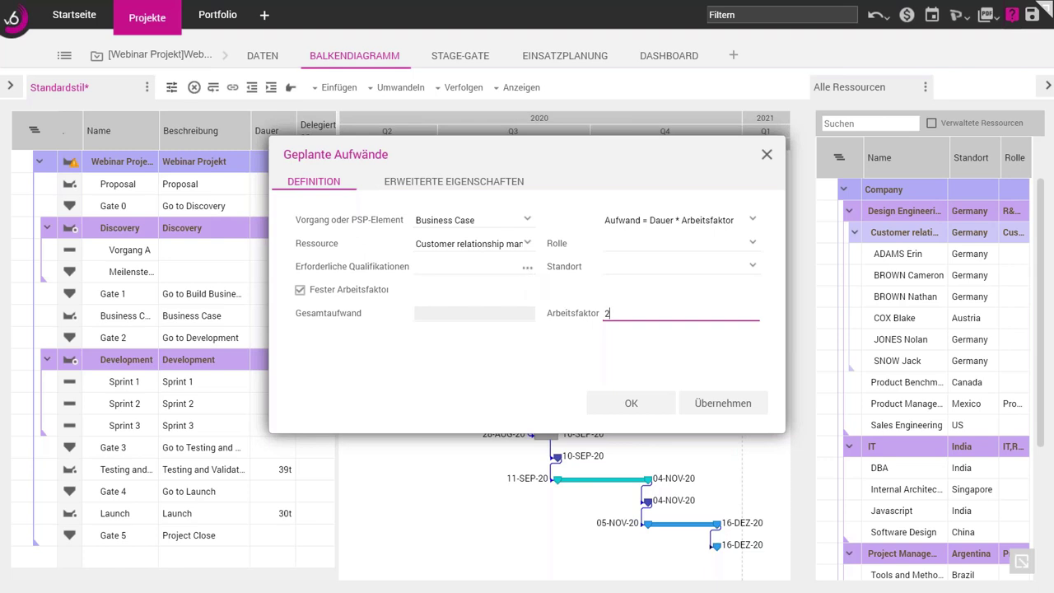
- Add Product design as the required qualification for the Business Case planned effort and save the assignment
{"action": "left_click", "coordinate": [526, 266]}
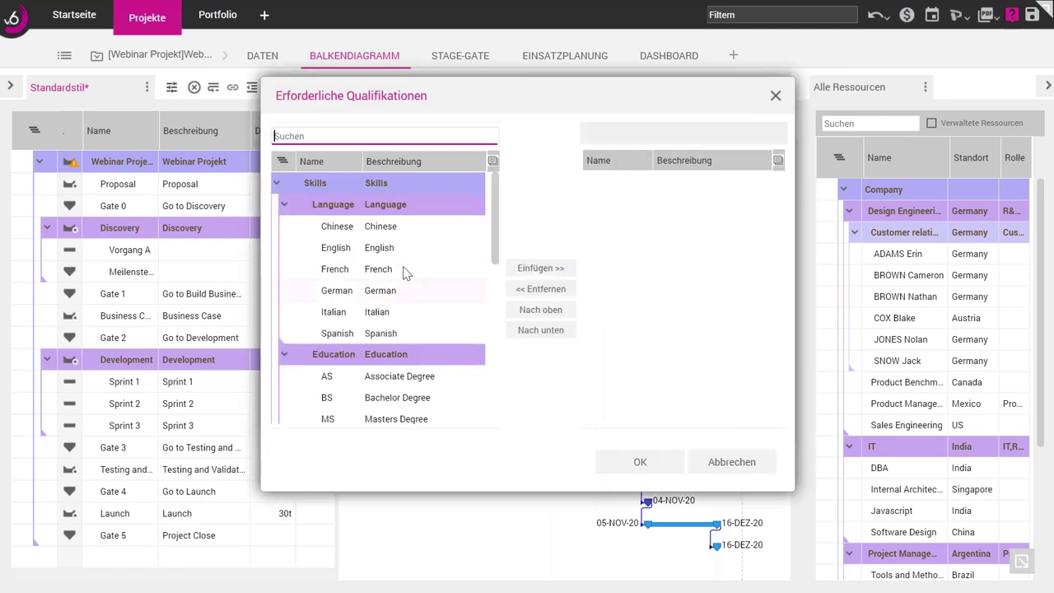
{"action": "scroll", "coordinate": [383, 317], "scroll_direction": "down", "scroll_amount": 5}
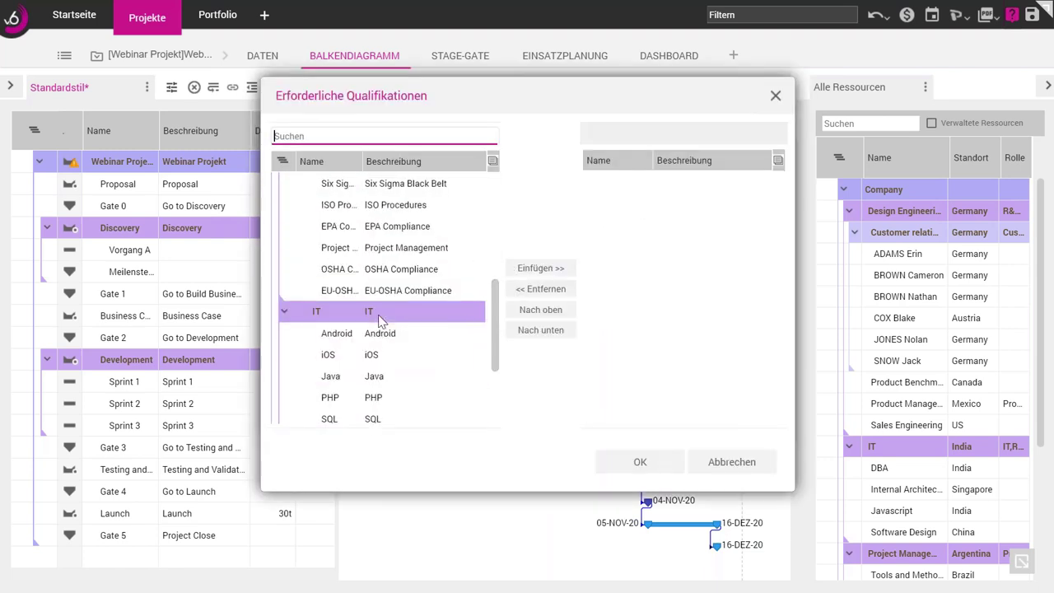
{"action": "scroll", "coordinate": [380, 319], "scroll_direction": "up", "scroll_amount": 3}
{"action": "scroll", "coordinate": [380, 320], "scroll_direction": "down", "scroll_amount": 5}
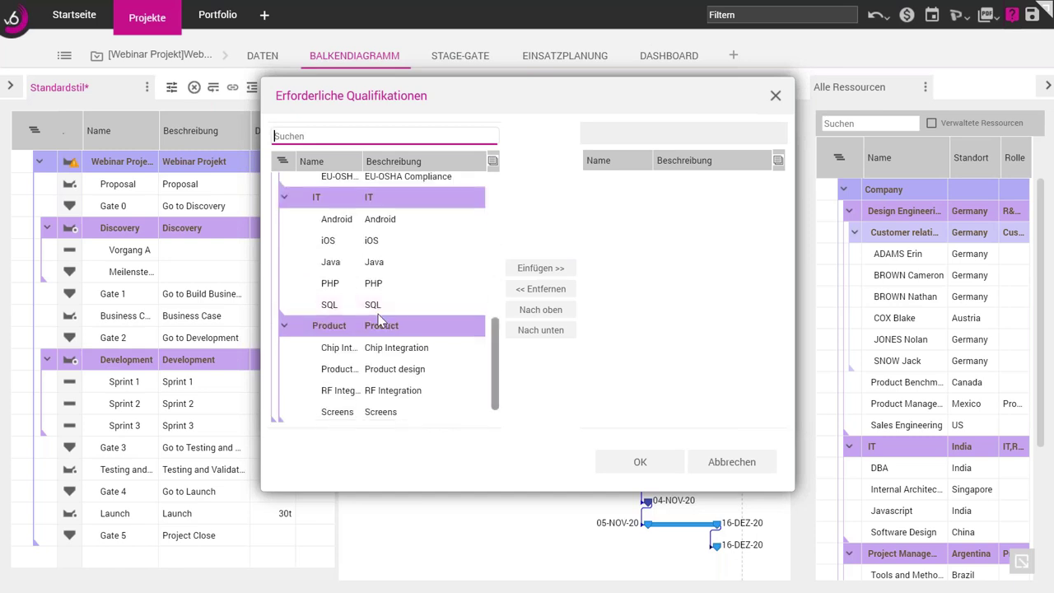
{"action": "left_click", "coordinate": [336, 367]}
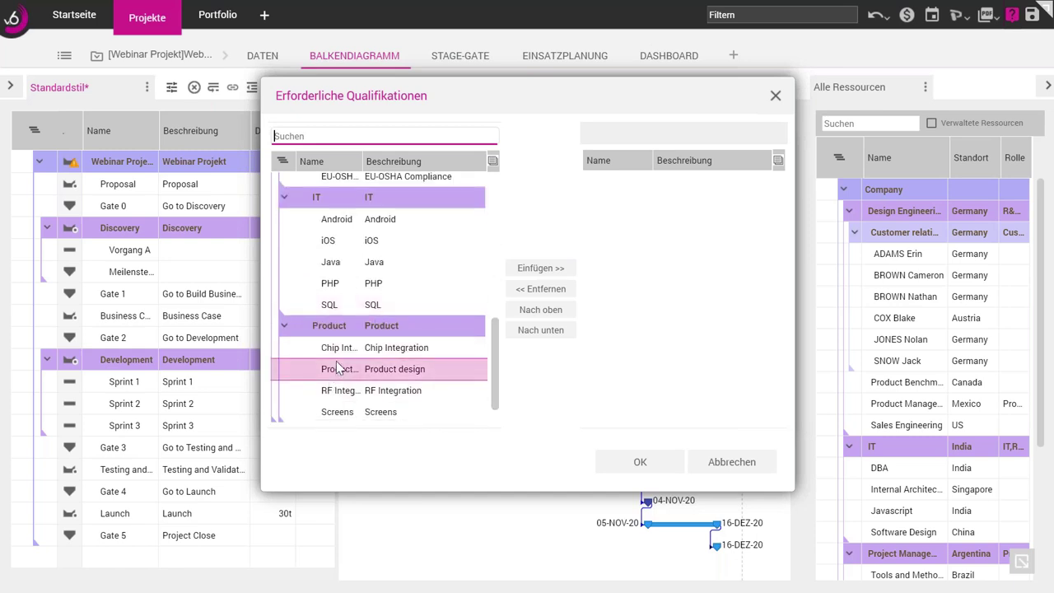
{"action": "left_click", "coordinate": [341, 372]}
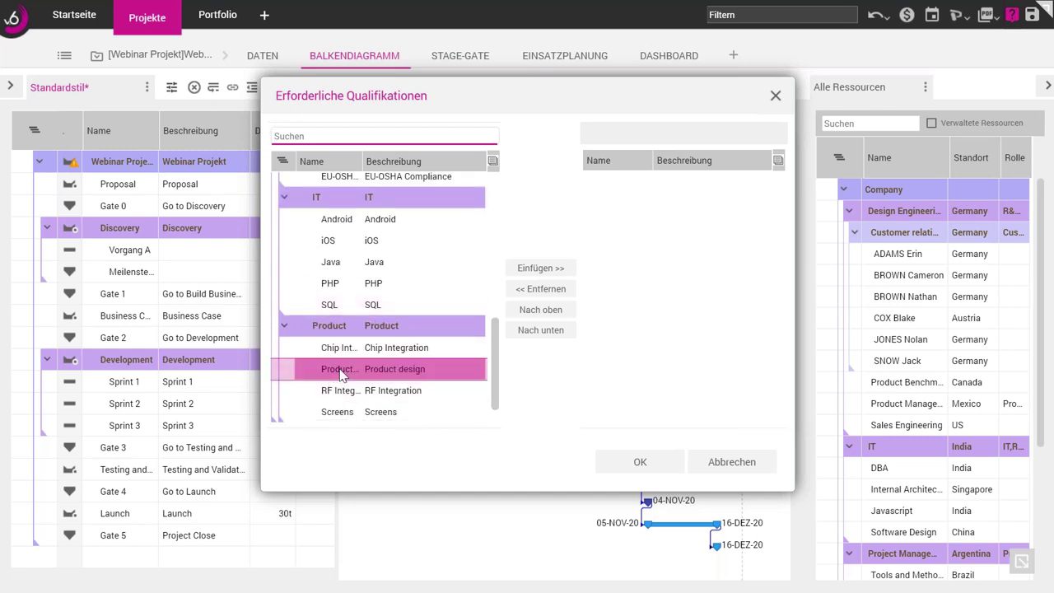
{"action": "left_click", "coordinate": [541, 272]}
{"action": "left_click", "coordinate": [659, 463]}
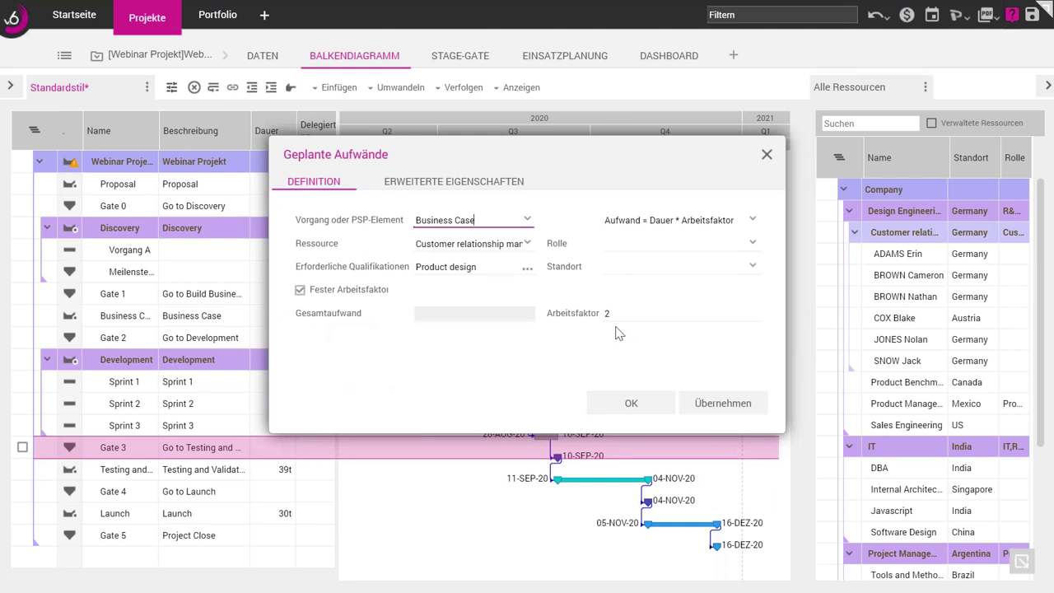
{"action": "left_click", "coordinate": [631, 403]}
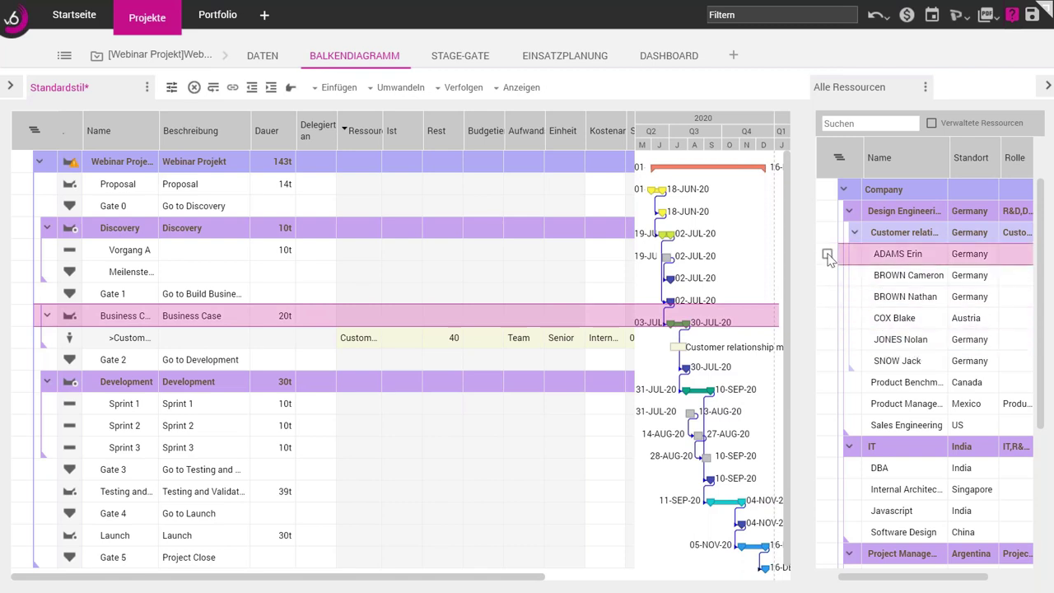
- Assign the first and third listed members of the Customer relationship management team to Sprint 1, with work factors of 1.0 and 0.8 respectively
{"action": "left_click_drag", "start_coordinate": [828, 256], "coordinate": [130, 409]}
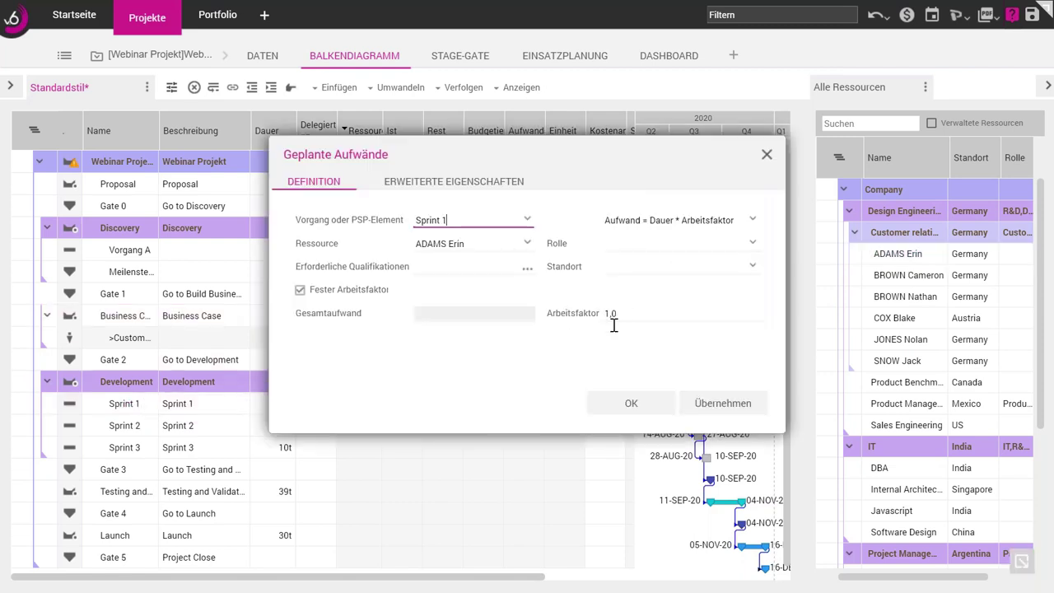
{"action": "left_click", "coordinate": [632, 403]}
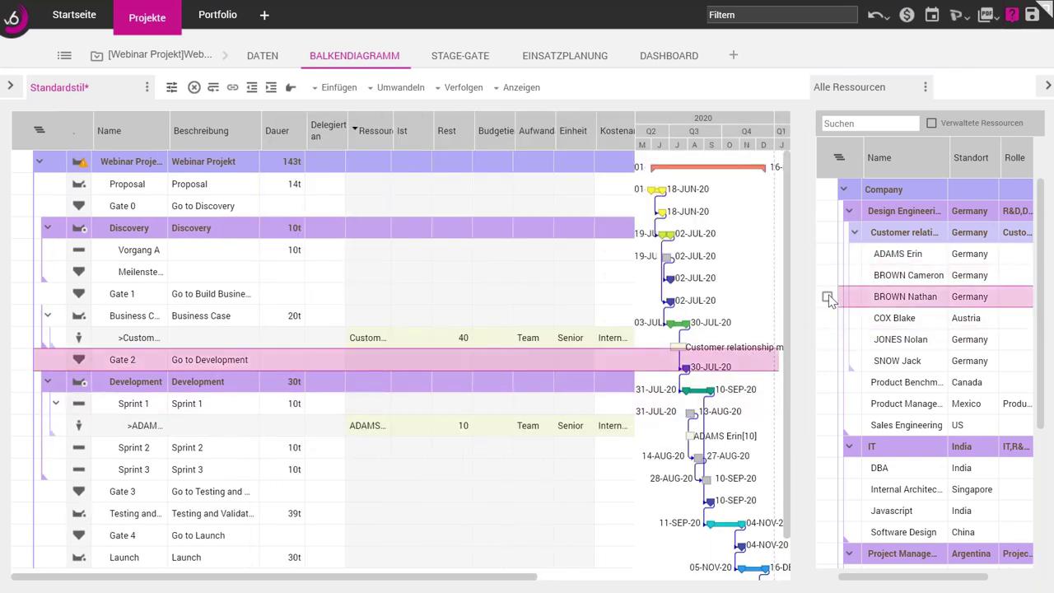
{"action": "left_click_drag", "start_coordinate": [829, 299], "coordinate": [130, 404]}
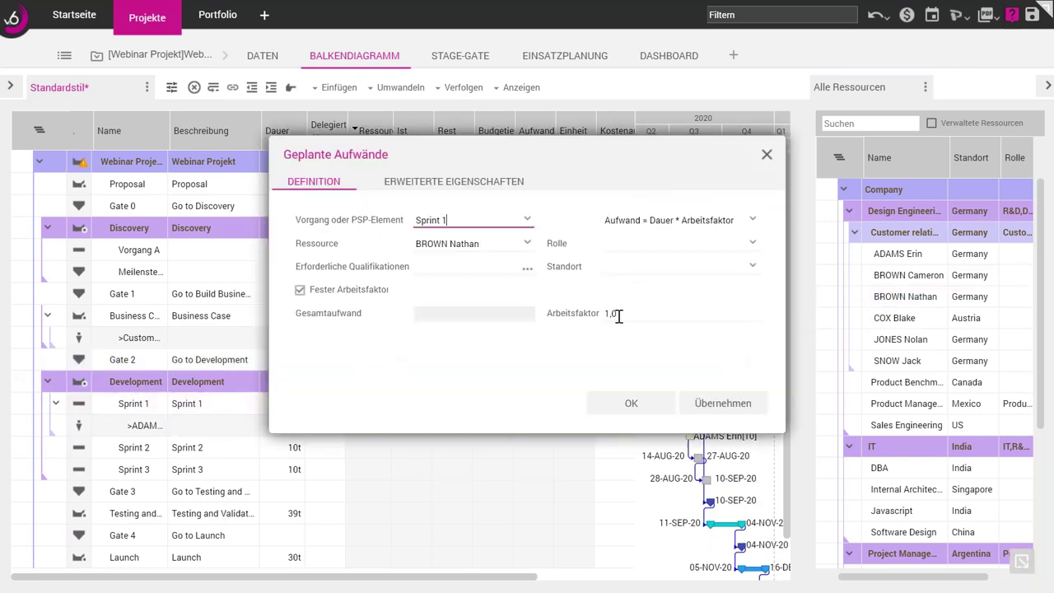
{"action": "left_click", "coordinate": [618, 316]}
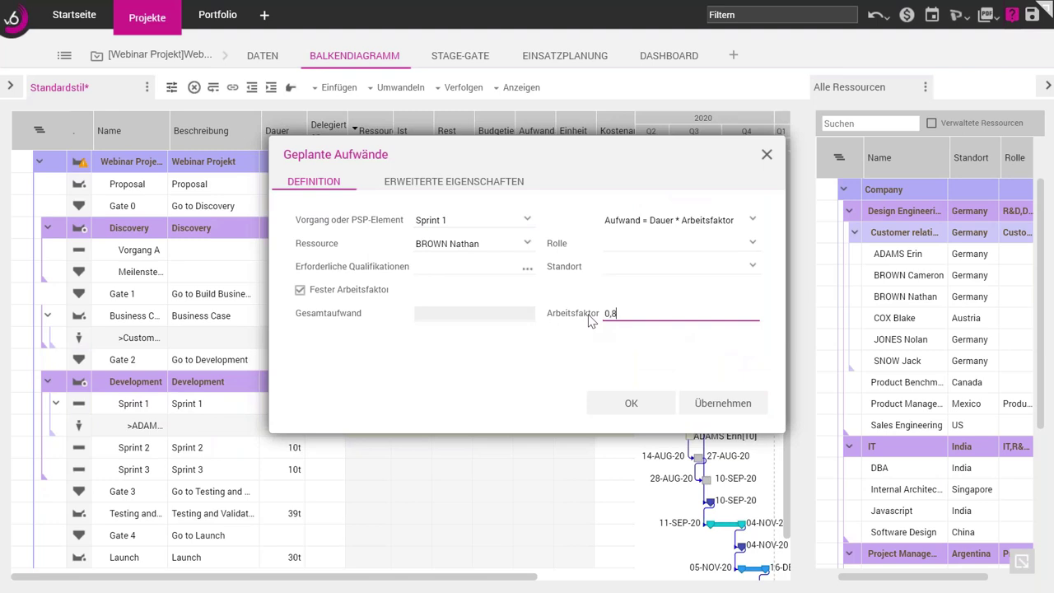
{"action": "left_click", "coordinate": [634, 402]}
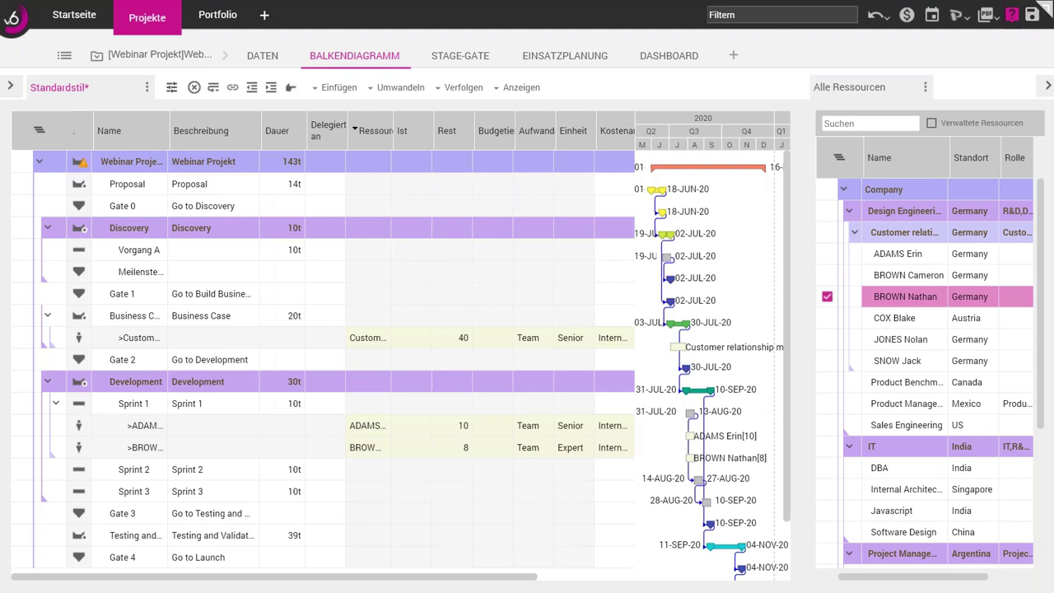
- Hide the resource list and widen the Gantt chart area so the activity table ends after the Rest column
{"action": "left_click", "coordinate": [743, 275]}
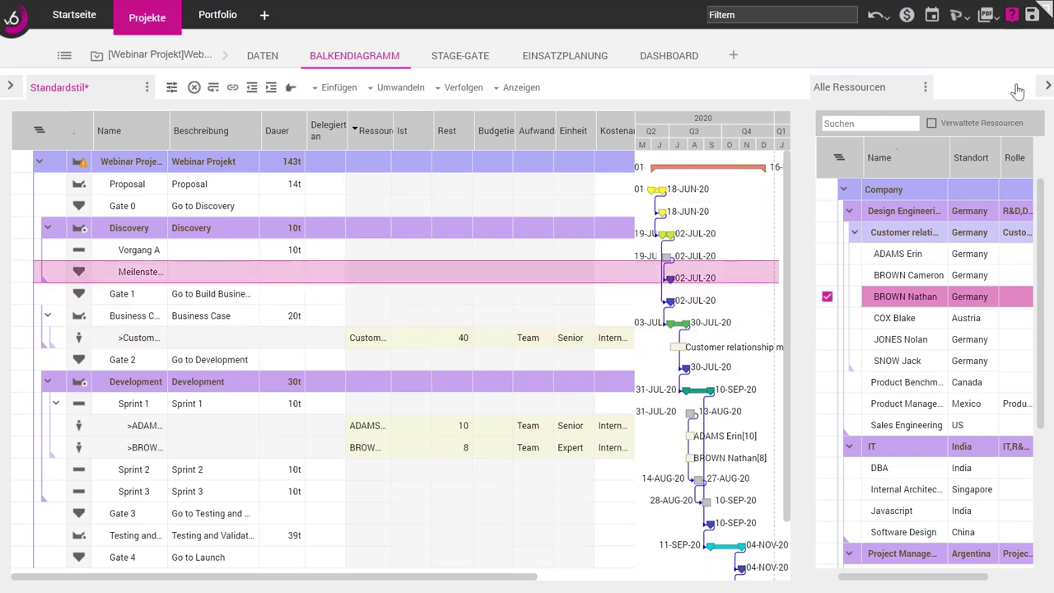
{"action": "left_click", "coordinate": [1046, 86]}
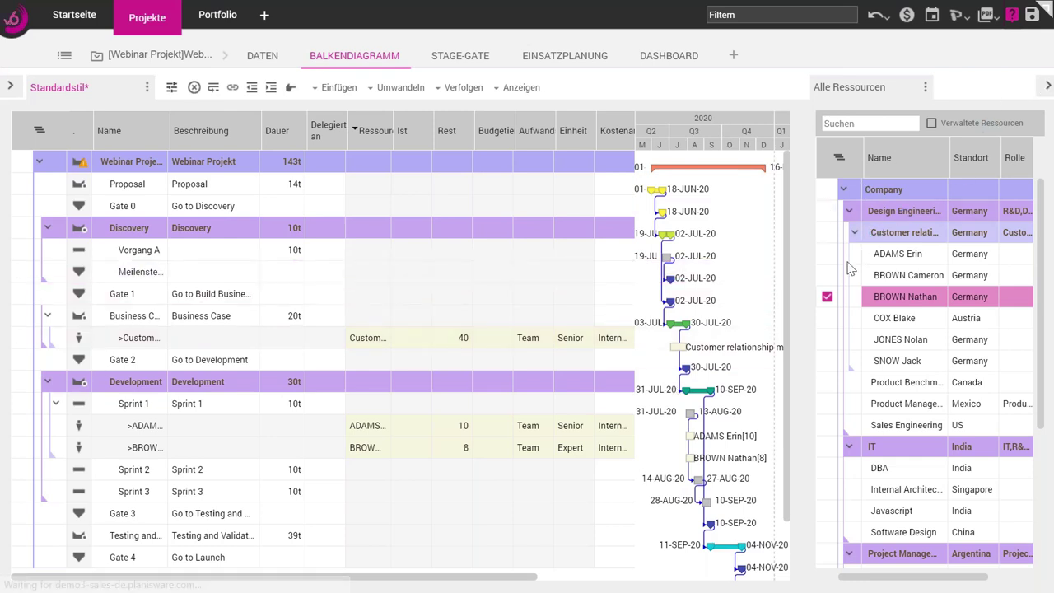
{"action": "left_click", "coordinate": [718, 295]}
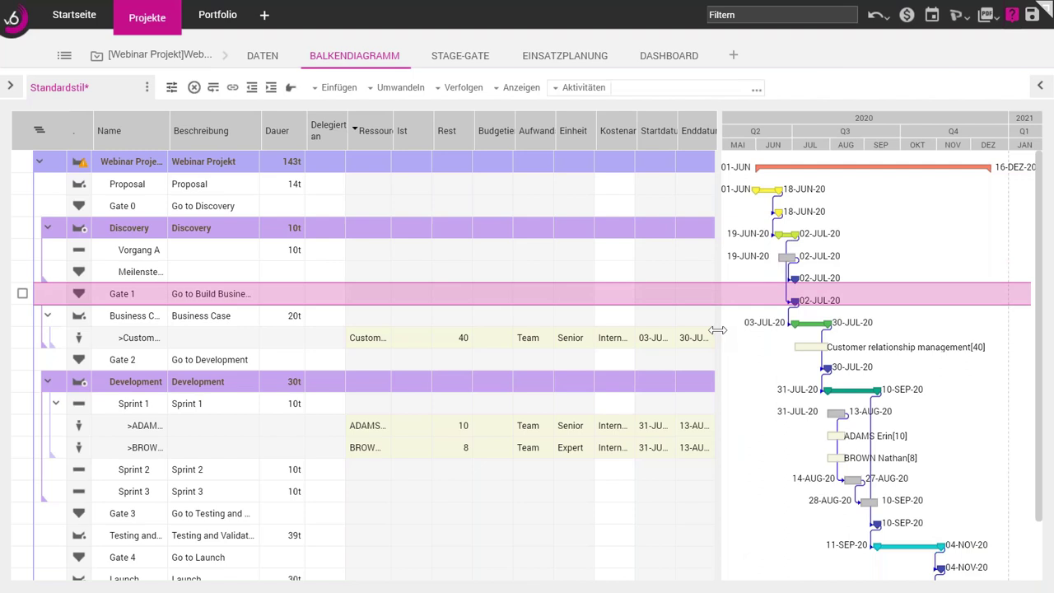
{"action": "left_click_drag", "start_coordinate": [717, 330], "coordinate": [508, 334]}
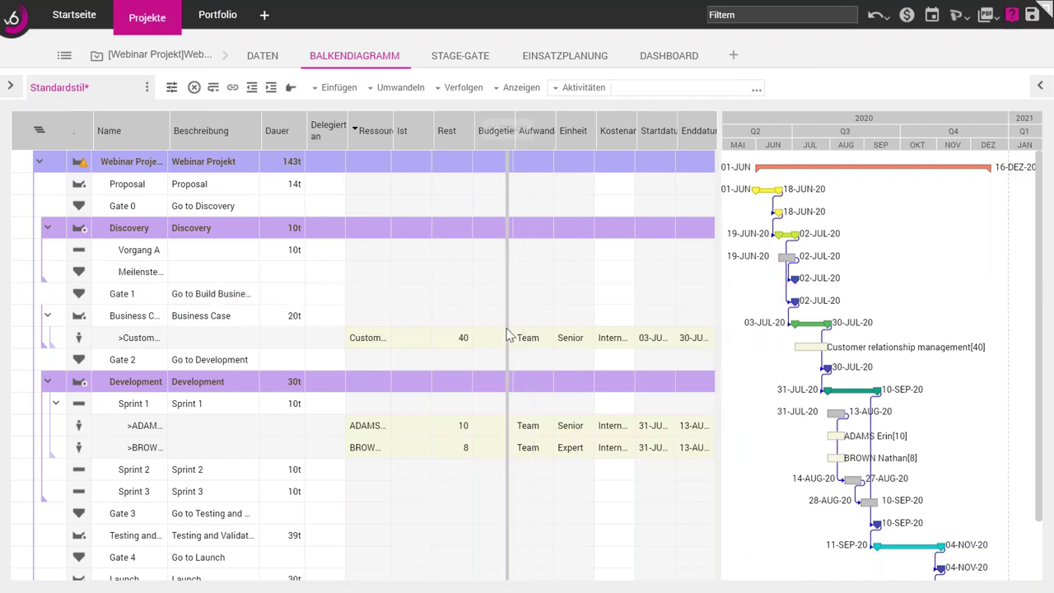
{"action": "left_click", "coordinate": [438, 353]}
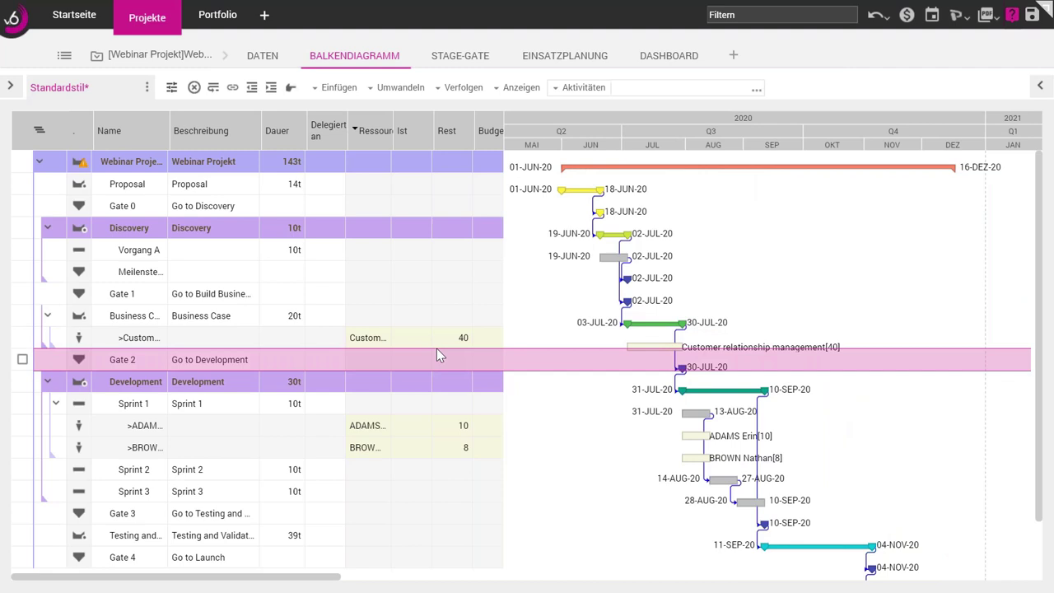
{"action": "left_click", "coordinate": [432, 343]}
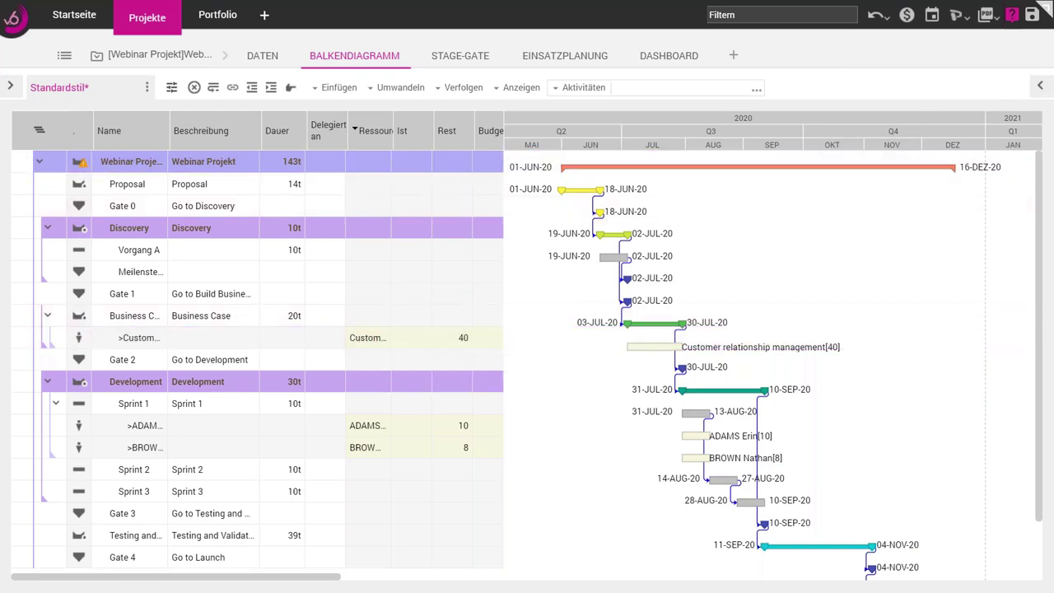
- Show the resource list again, assign the IT department to Business Case with a fixed work factor, and hide the list
{"action": "left_click", "coordinate": [1040, 85]}
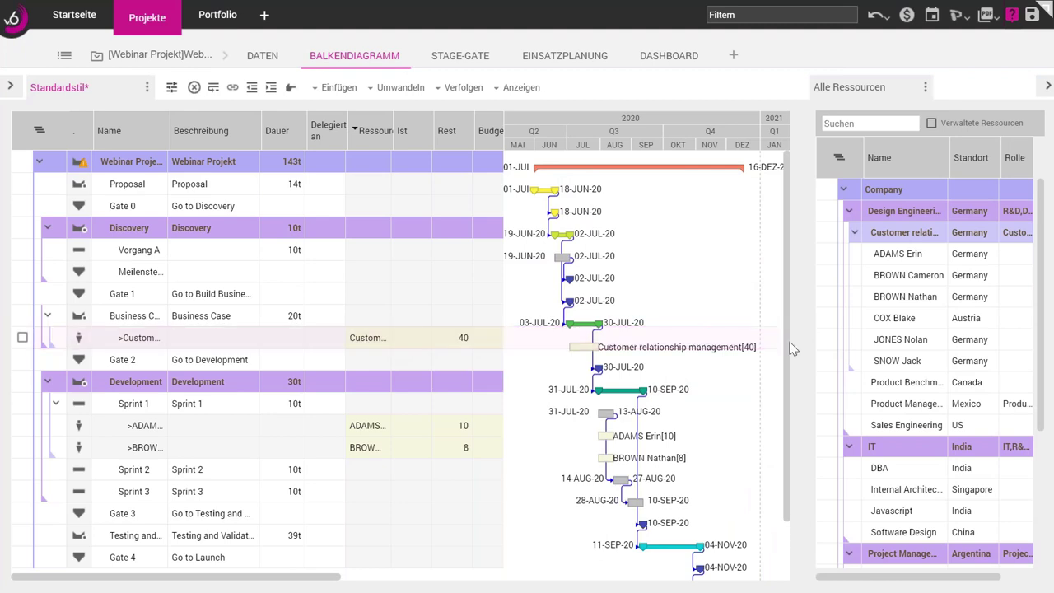
{"action": "left_click", "coordinate": [827, 447]}
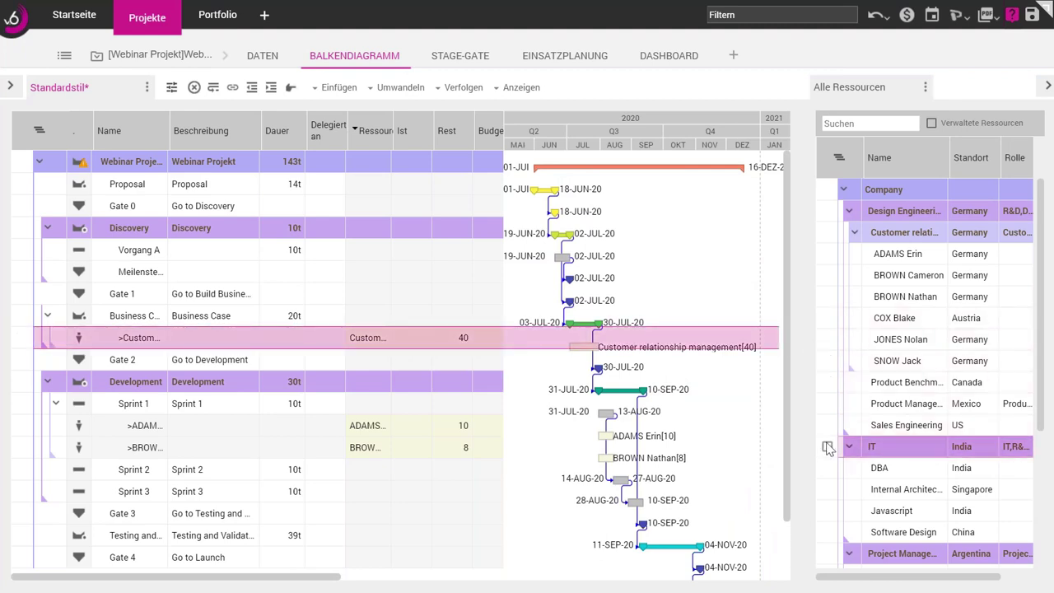
{"action": "left_click", "coordinate": [129, 319]}
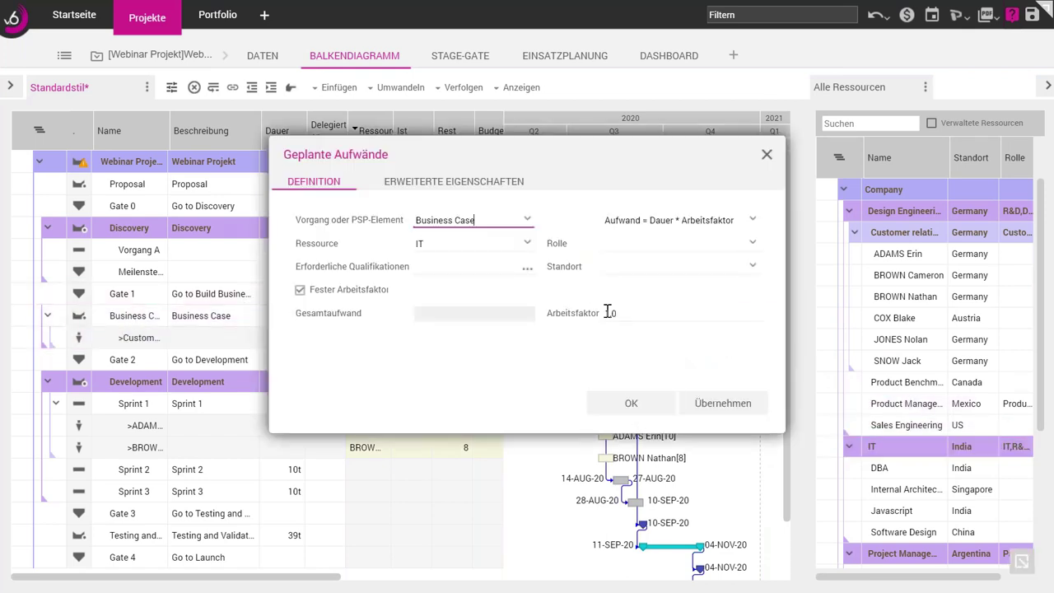
{"action": "left_click", "coordinate": [631, 402]}
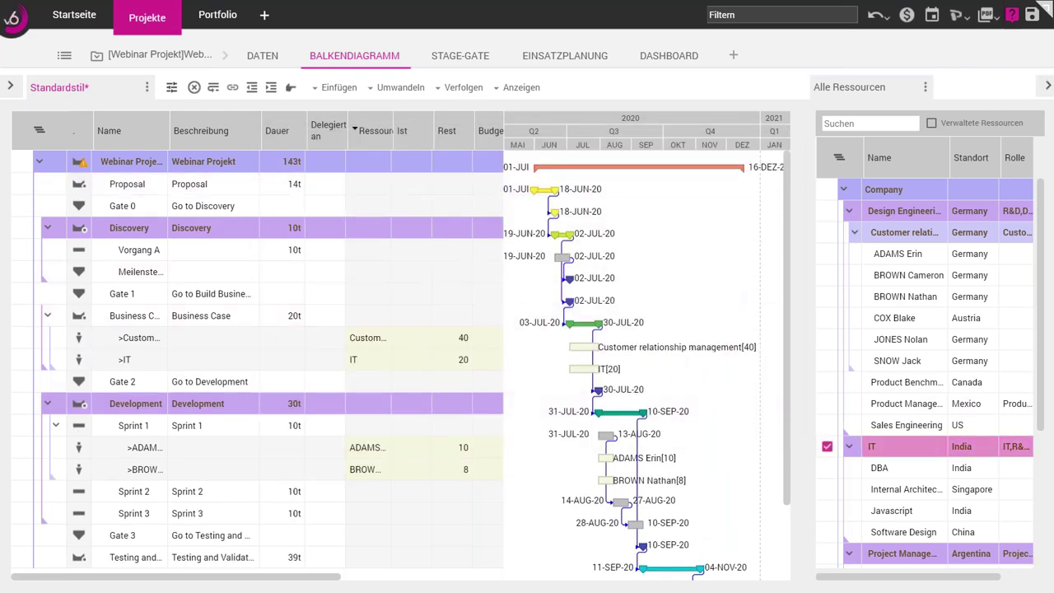
{"action": "left_click", "coordinate": [1047, 87]}
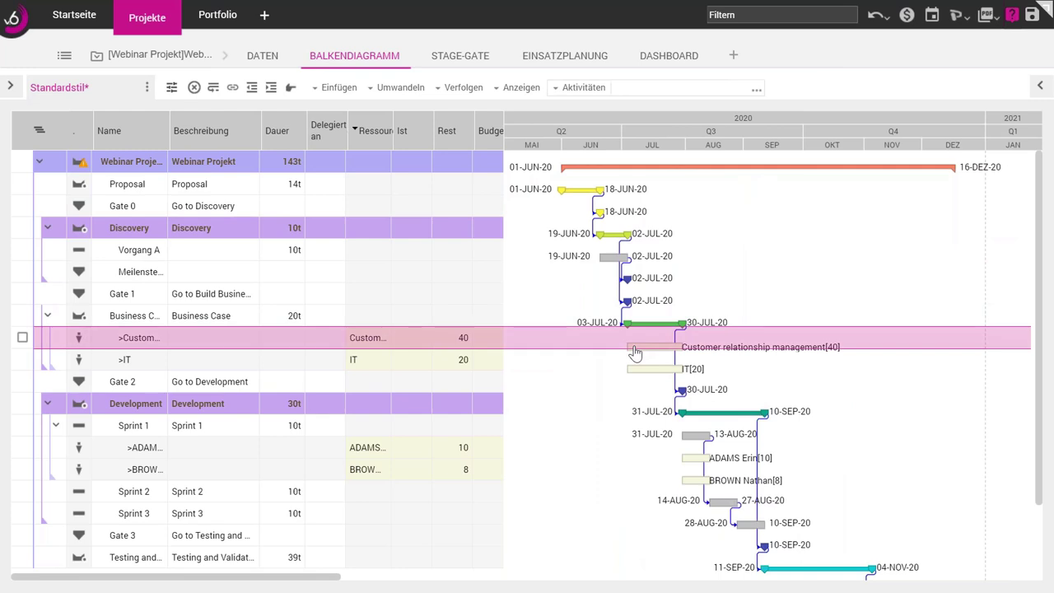
- Open the project's resource planning view (Einsatzplanung) and examine the monthly efforts planned for Business Case and Sprint 1
{"action": "left_click", "coordinate": [551, 58]}
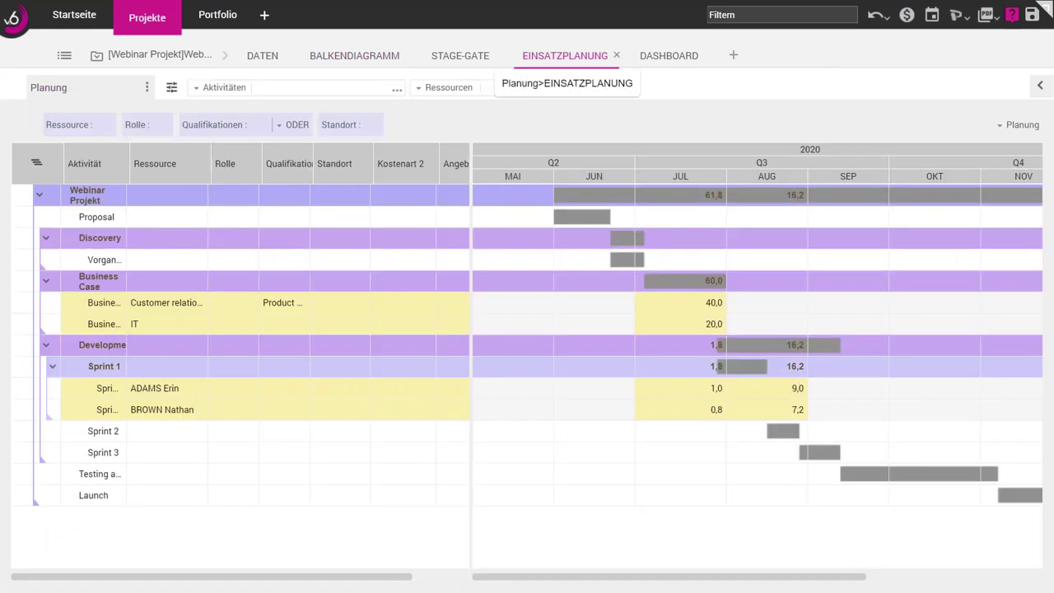
{"action": "left_click", "coordinate": [576, 325]}
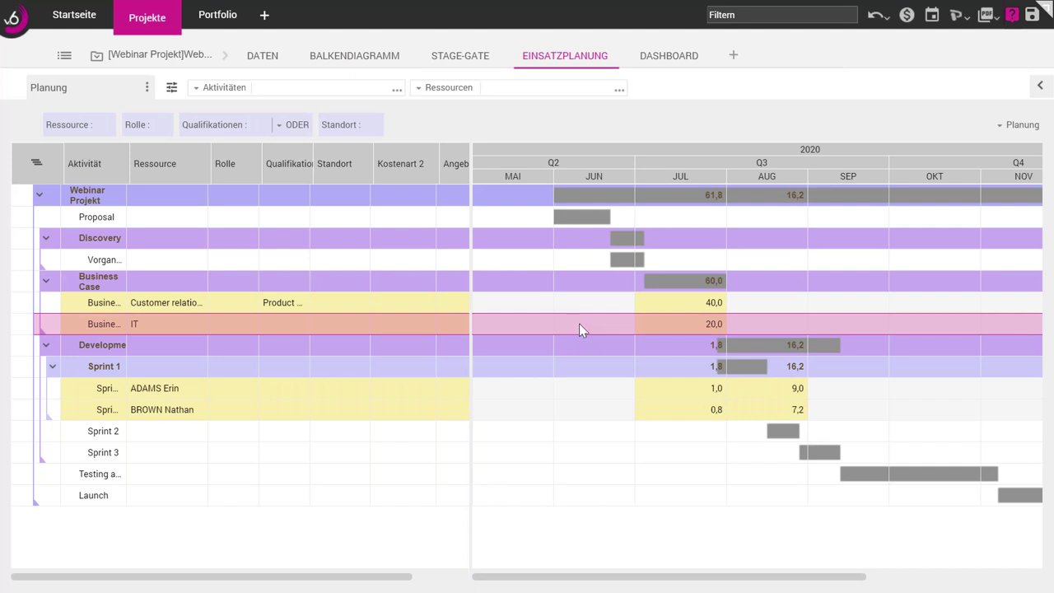
{"action": "left_click", "coordinate": [579, 324]}
{"action": "left_click", "coordinate": [652, 307]}
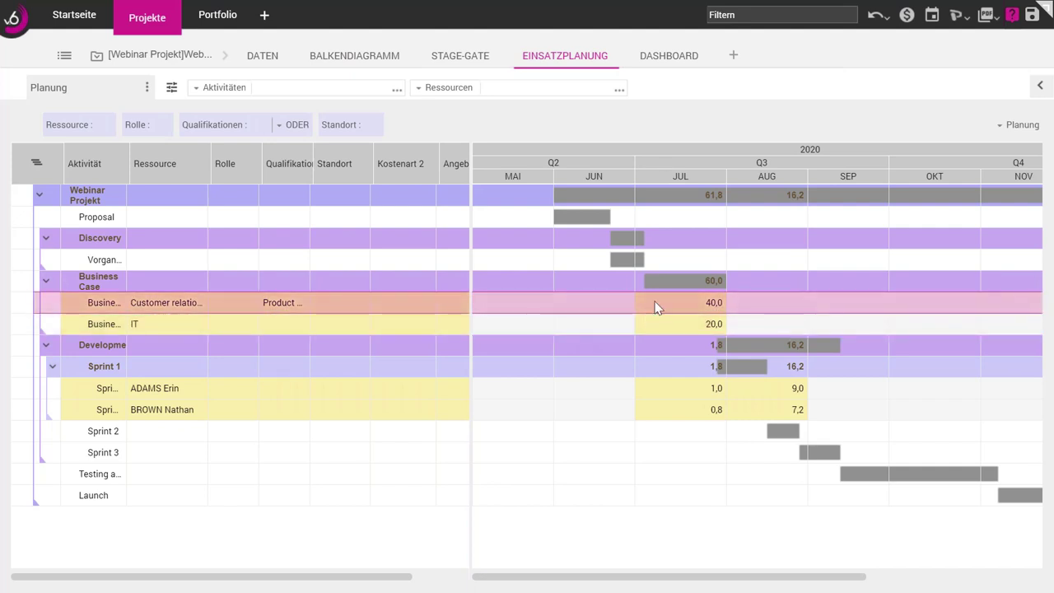
{"action": "left_click", "coordinate": [657, 298]}
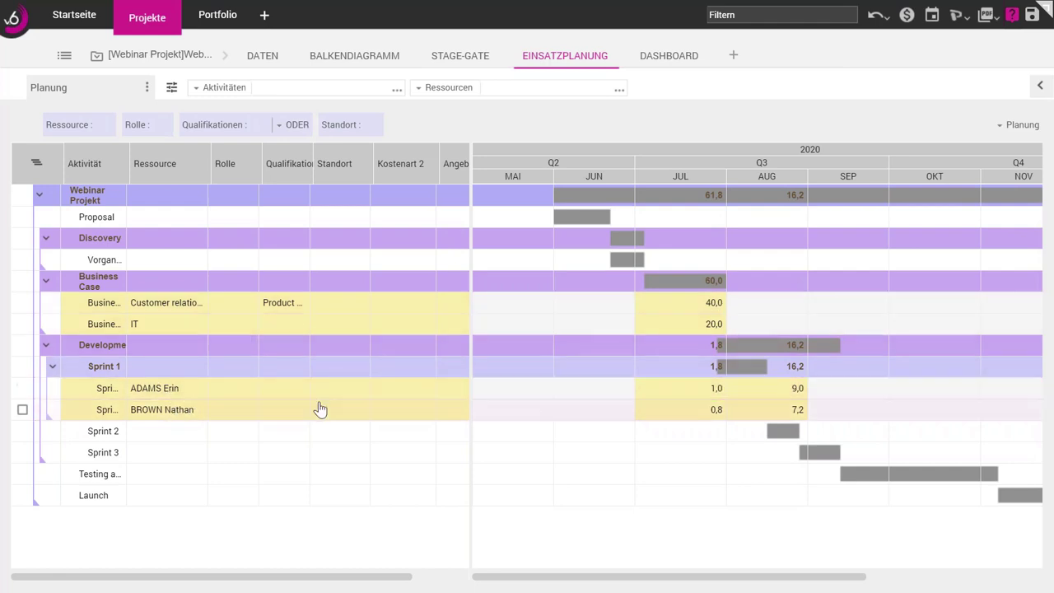
{"action": "left_click", "coordinate": [699, 390]}
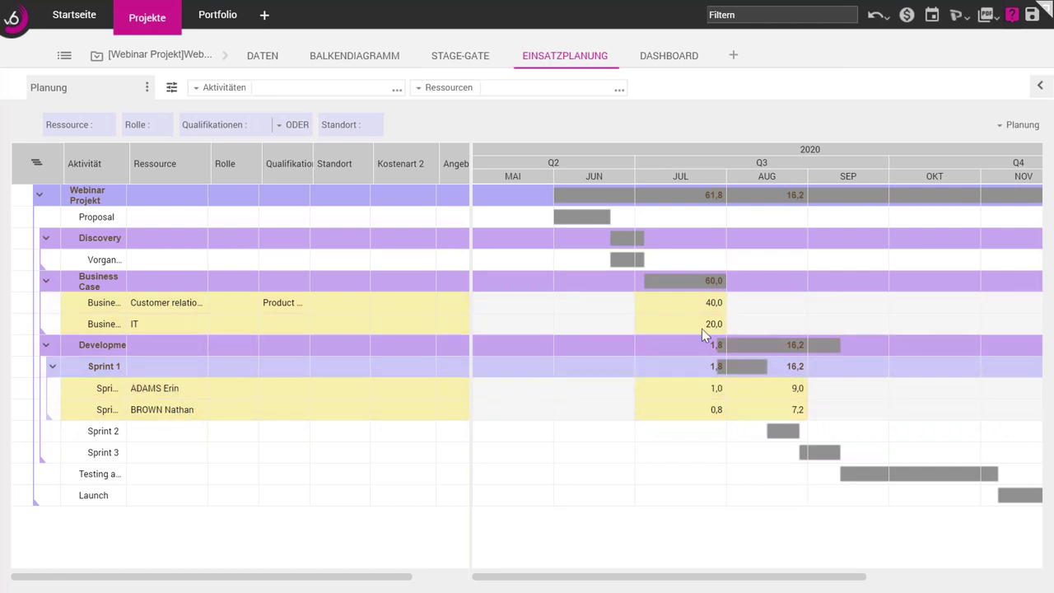
{"action": "left_click", "coordinate": [712, 304]}
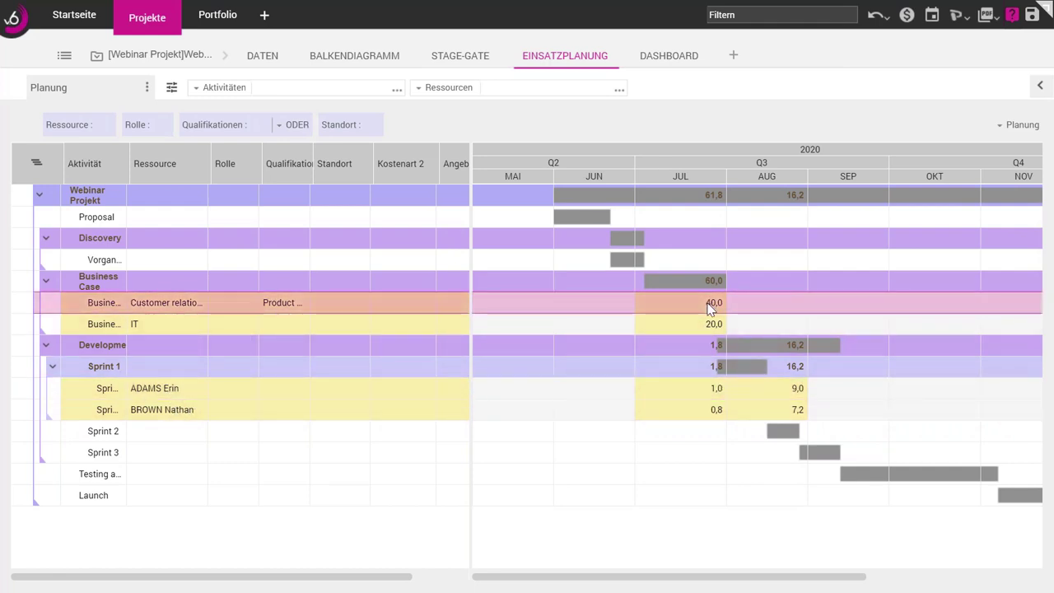
{"action": "left_click", "coordinate": [707, 322]}
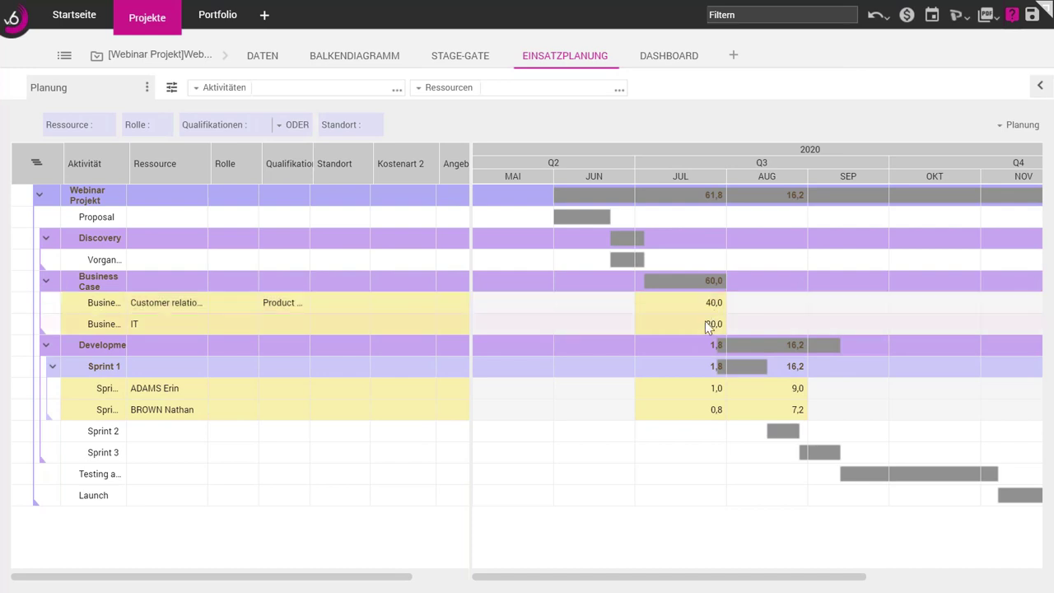
{"action": "left_click", "coordinate": [715, 409]}
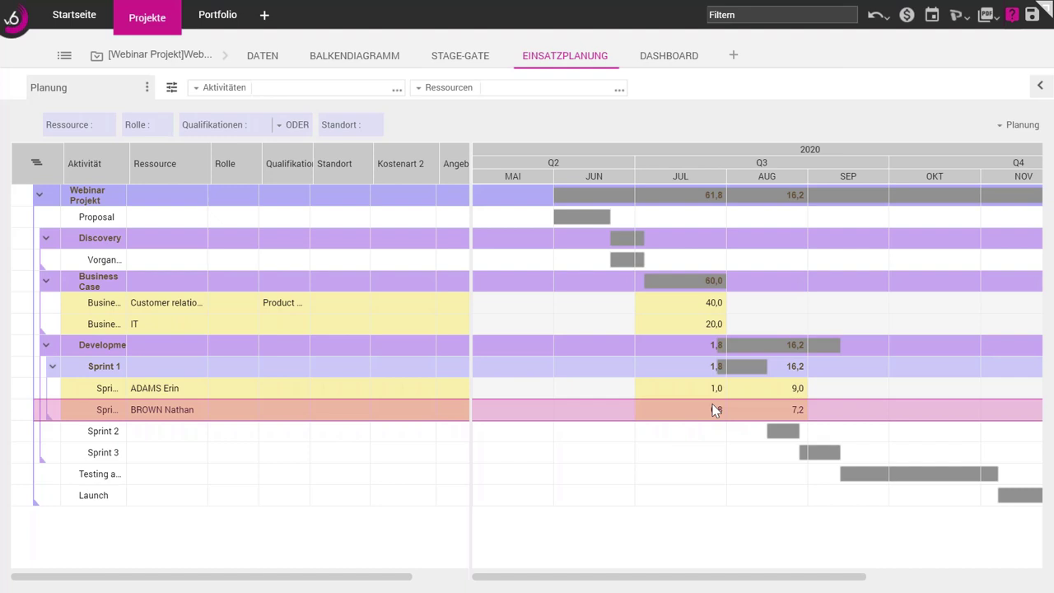
{"action": "left_click", "coordinate": [696, 396]}
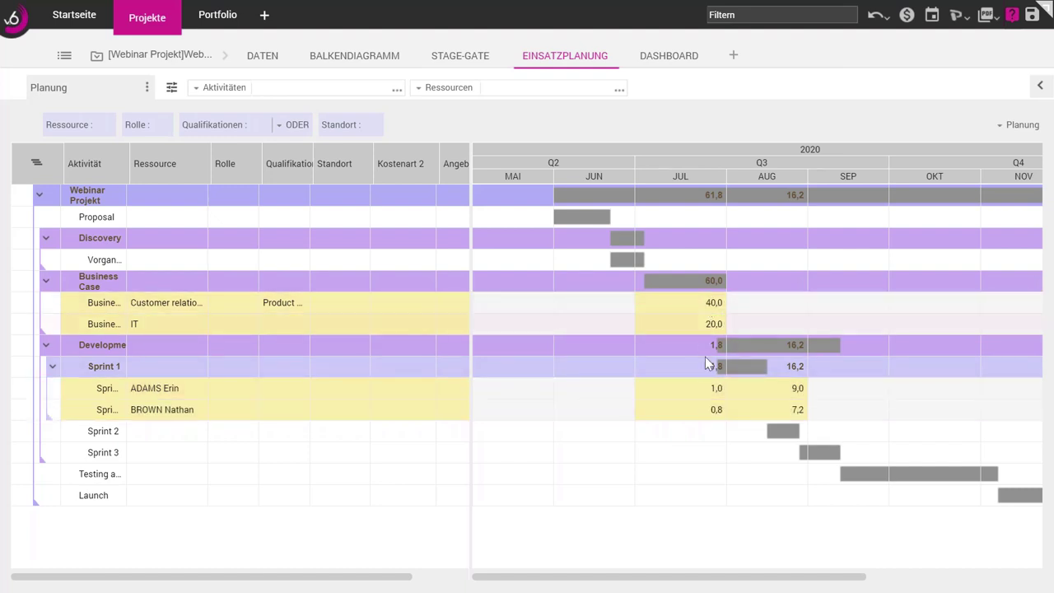
{"action": "left_click", "coordinate": [713, 409]}
- Return to the Gantt chart and insert a planned expense on the Development phase with unit EUR and quantity 5700
{"action": "left_click", "coordinate": [344, 60]}
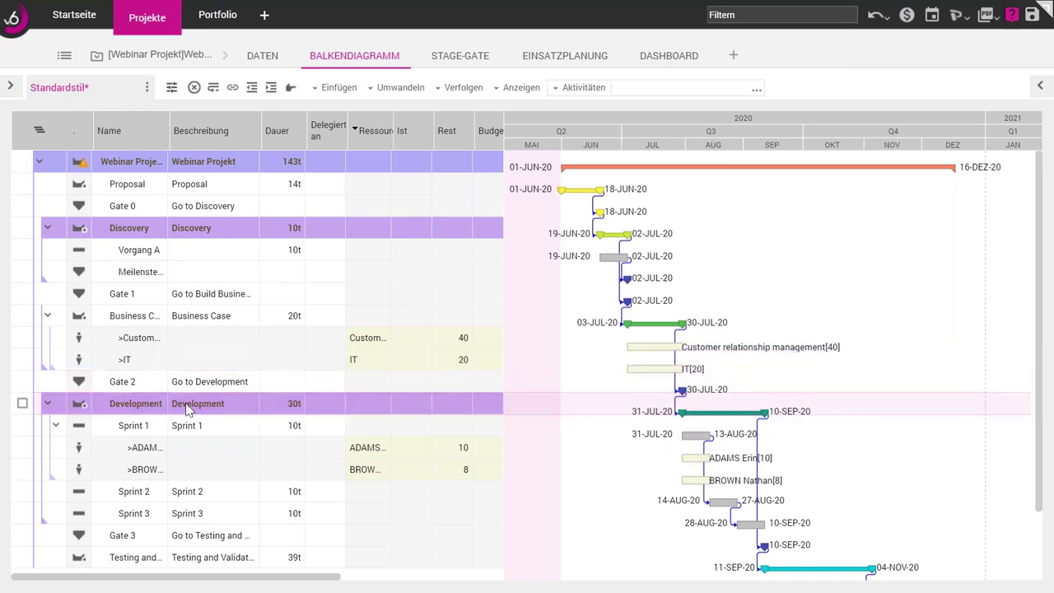
{"action": "left_click", "coordinate": [22, 403]}
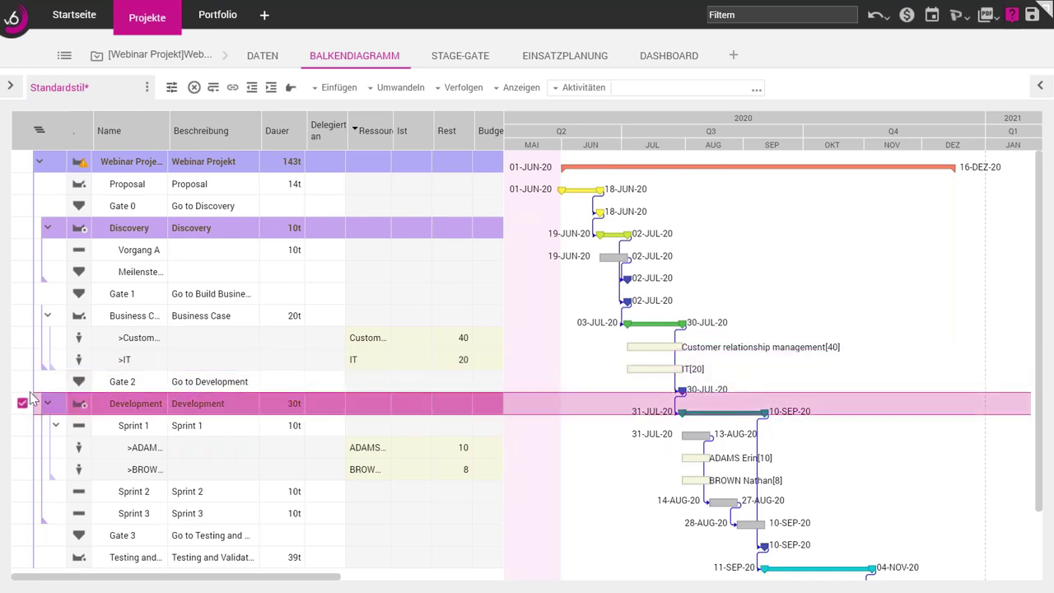
{"action": "left_click", "coordinate": [327, 88]}
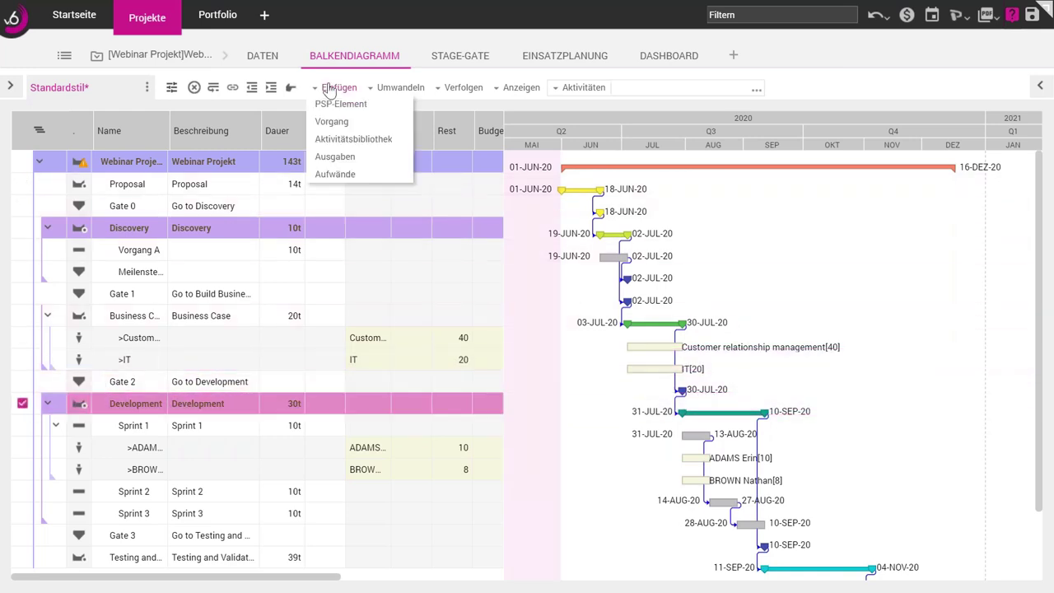
{"action": "left_click", "coordinate": [336, 157]}
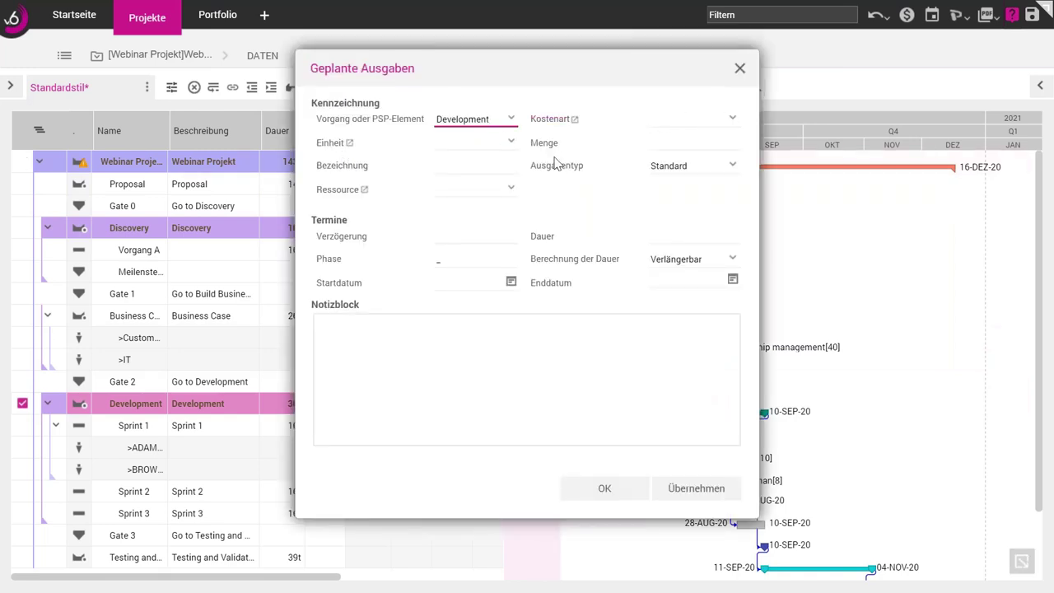
{"action": "left_click", "coordinate": [487, 142]}
{"action": "type", "text": "EUR"}
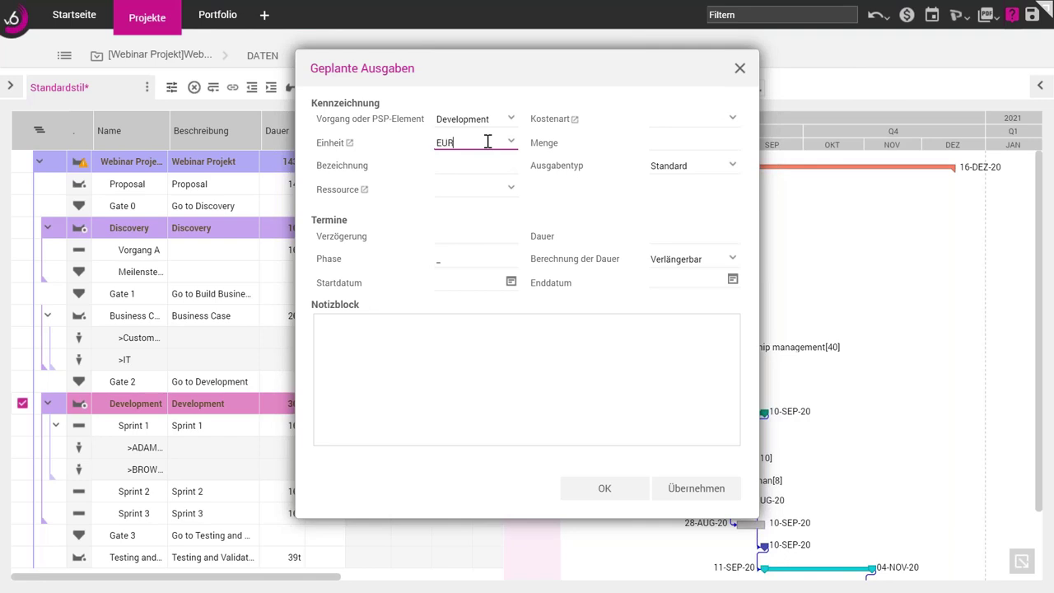
{"action": "left_click", "coordinate": [695, 141]}
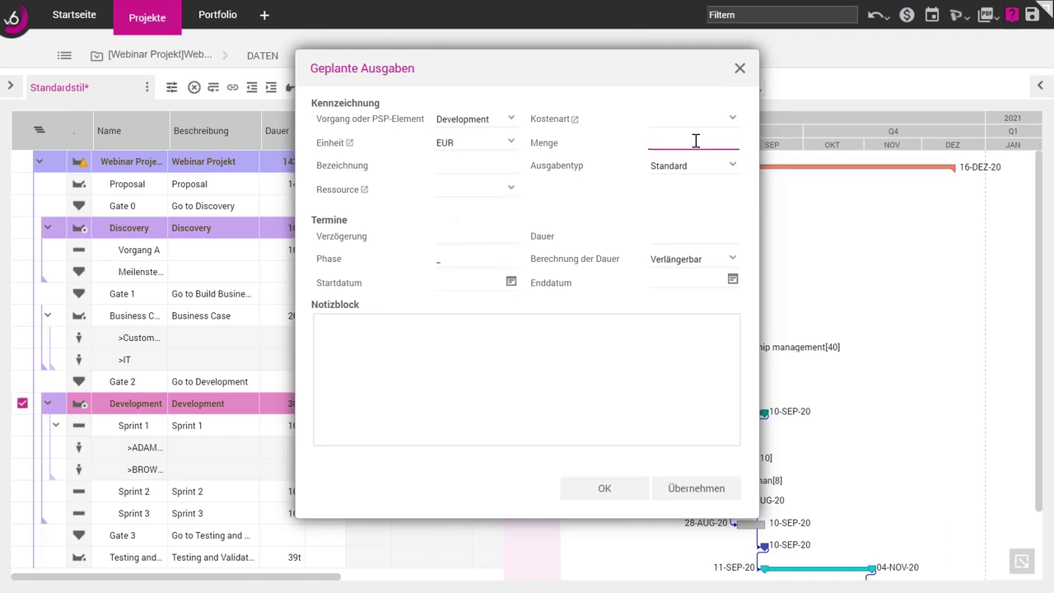
{"action": "type", "text": "5700"}
- Describe the planned expense as "Material", assign it the cost type Other Expenses and save it
{"action": "left_click", "coordinate": [474, 166]}
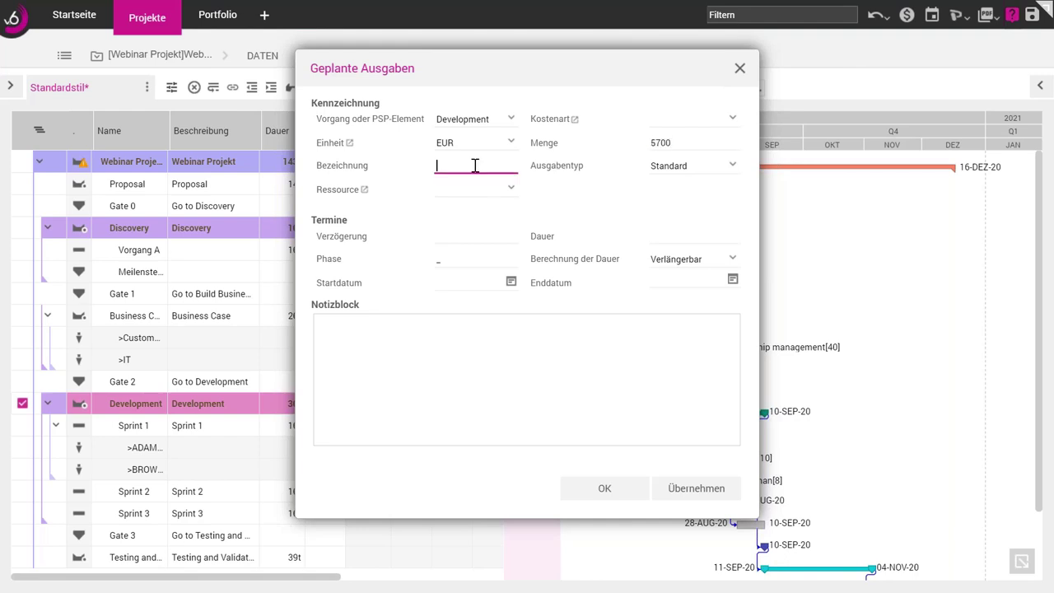
{"action": "type", "text": "Material"}
{"action": "left_click", "coordinate": [732, 118]}
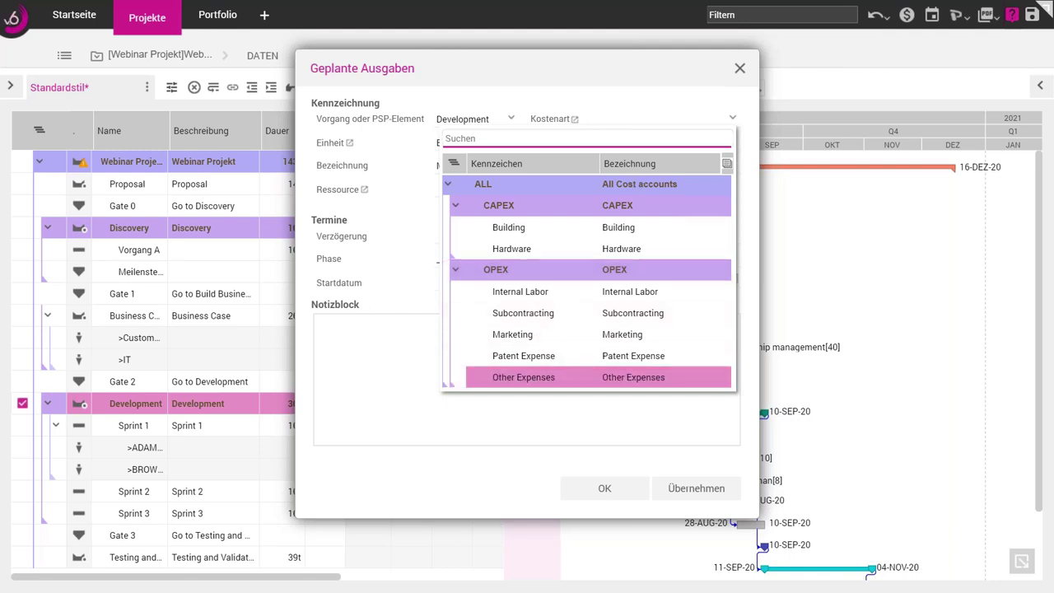
{"action": "left_click", "coordinate": [524, 377]}
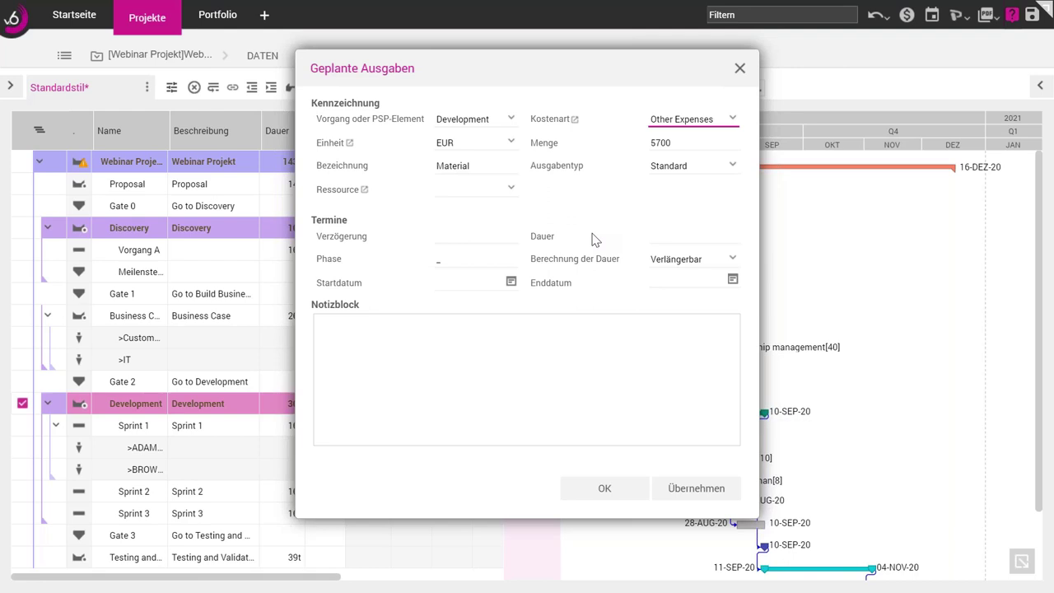
{"action": "left_click", "coordinate": [626, 489]}
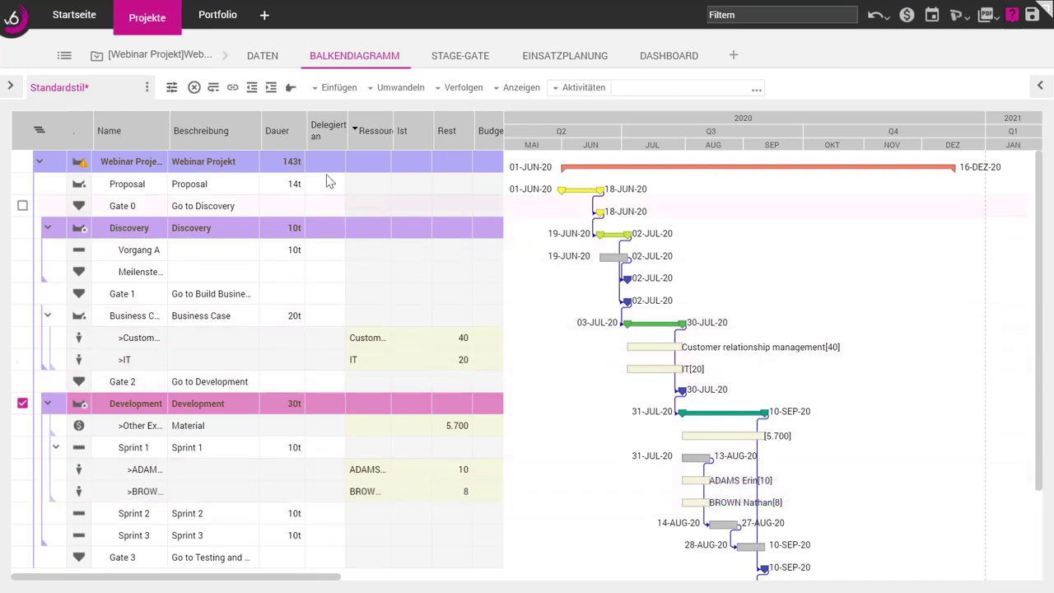
- Insert the cost attribute Erwartete Gesamtkosten as a new column directly after the Dauer column of the Gantt table
{"action": "right_click", "coordinate": [283, 136]}
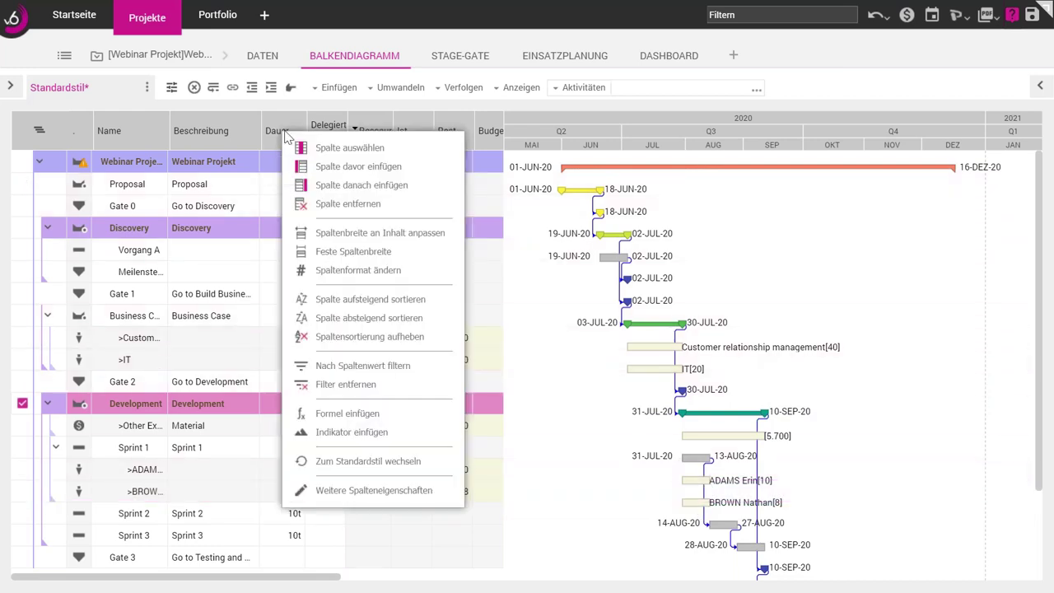
{"action": "left_click", "coordinate": [342, 184]}
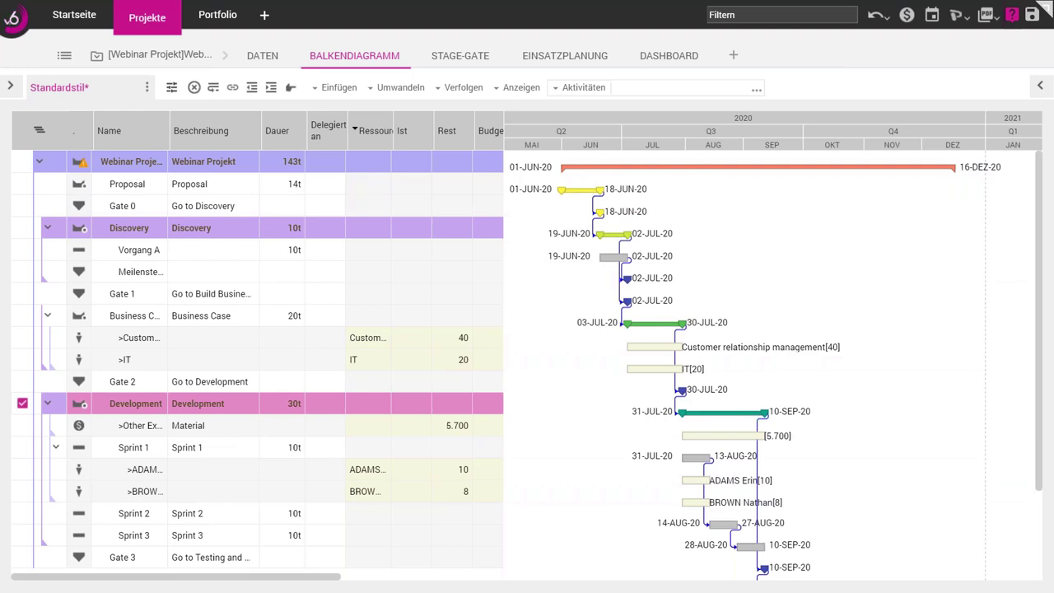
{"action": "type", "text": "is"}
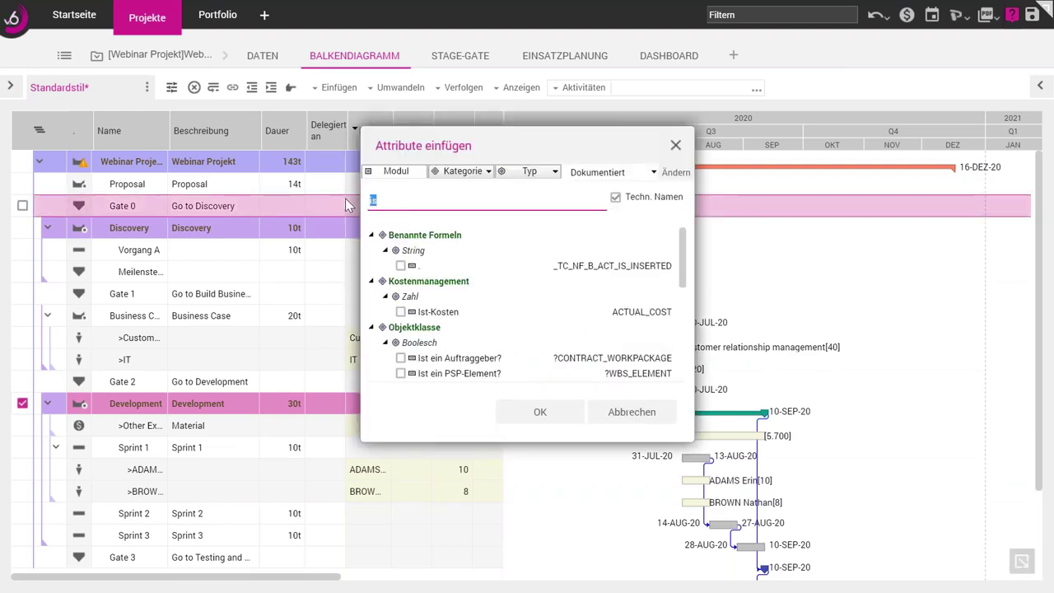
{"action": "key", "text": "BackSpace"}
{"action": "key", "text": "BackSpace"}
{"action": "type", "text": "erwarteten G"}
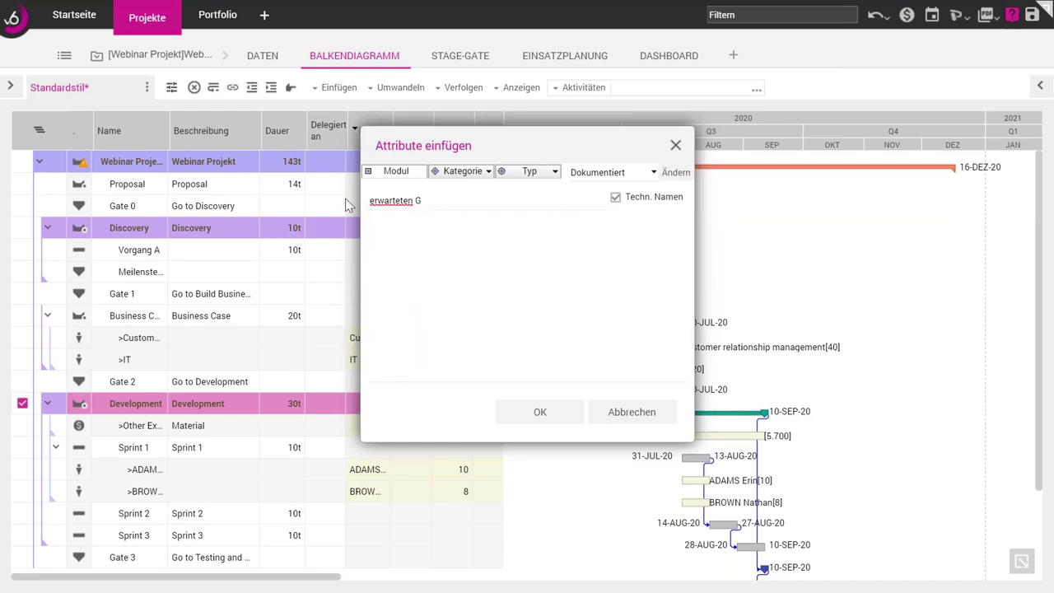
{"action": "key", "text": "BackSpace"}
{"action": "key", "text": "BackSpace"}
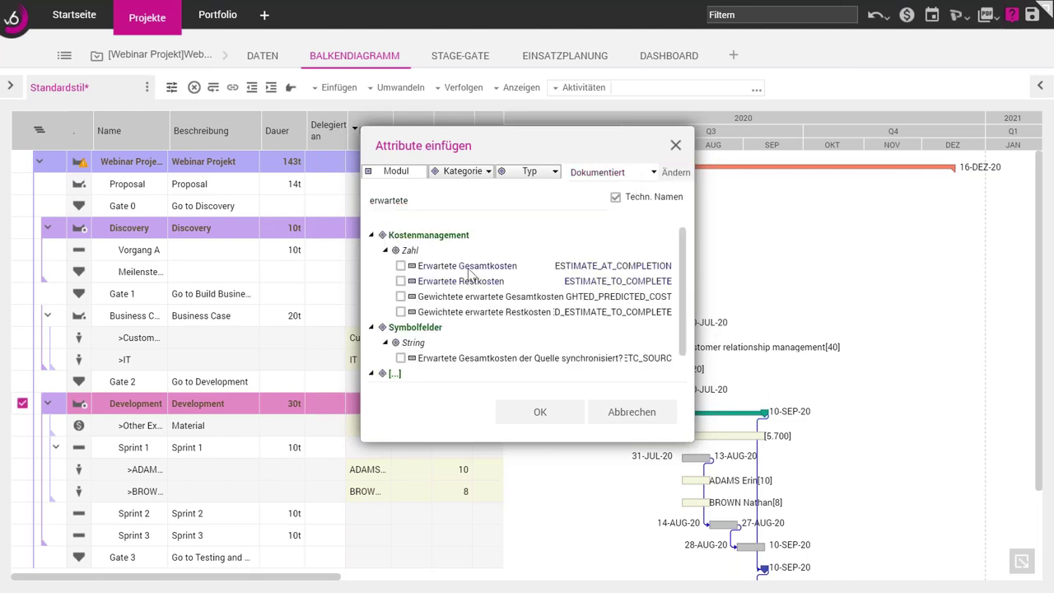
{"action": "left_click", "coordinate": [468, 269]}
{"action": "left_click", "coordinate": [543, 414]}
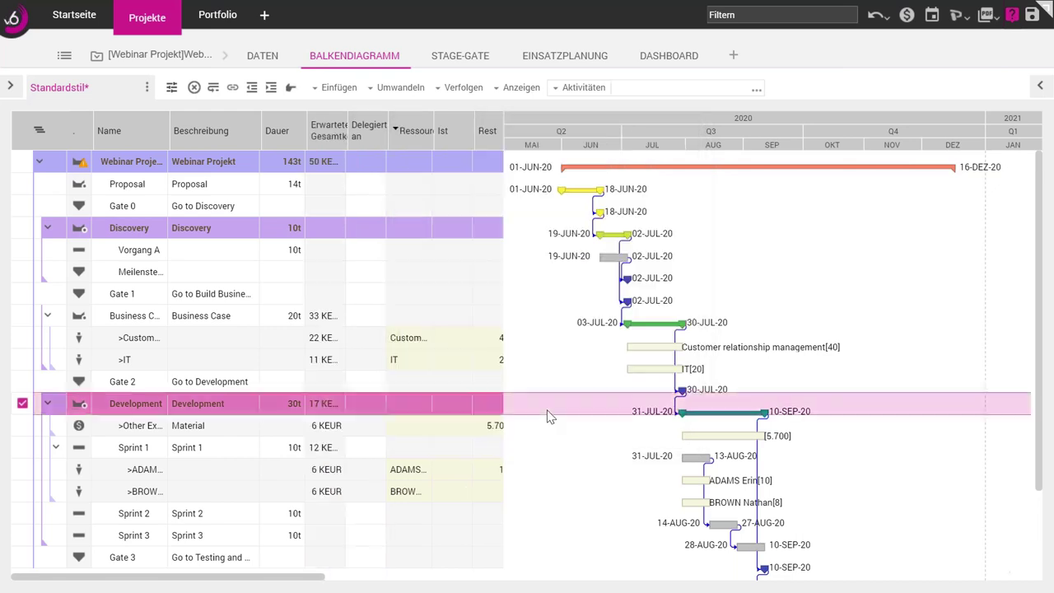
- Widen the Erwartete Gesamtkosten column to fit its full heading and enlarge the table area until the Rest column shows
{"action": "left_click_drag", "start_coordinate": [346, 129], "coordinate": [384, 136]}
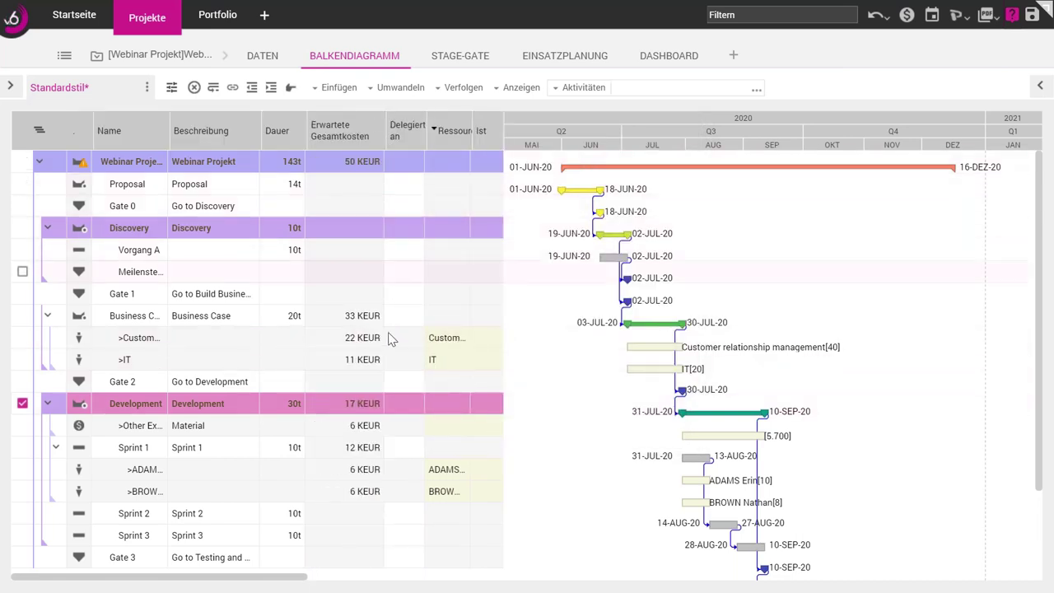
{"action": "left_click_drag", "start_coordinate": [503, 425], "coordinate": [595, 403]}
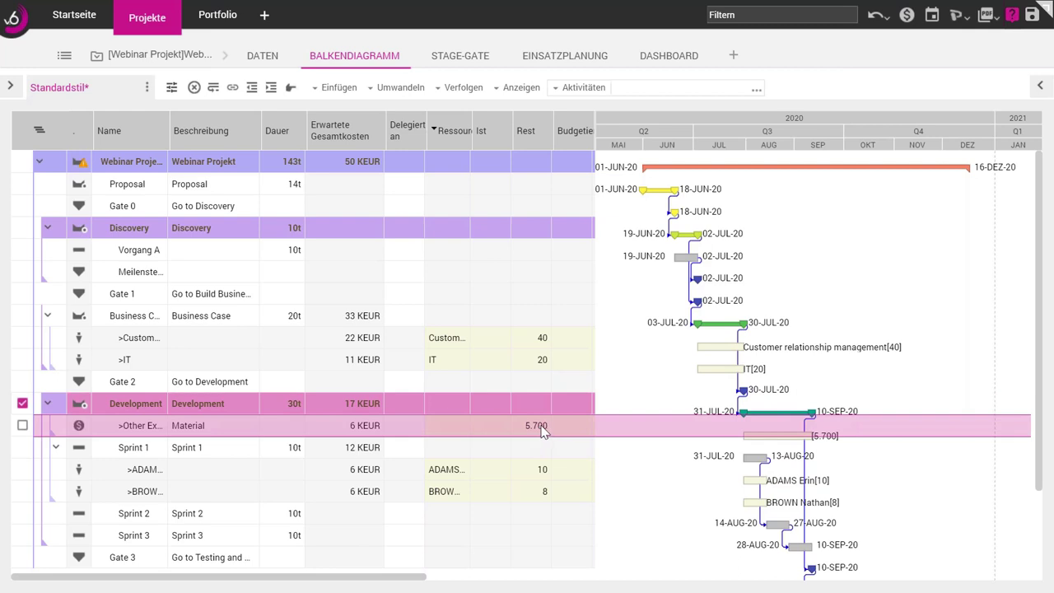
{"action": "left_click", "coordinate": [356, 427]}
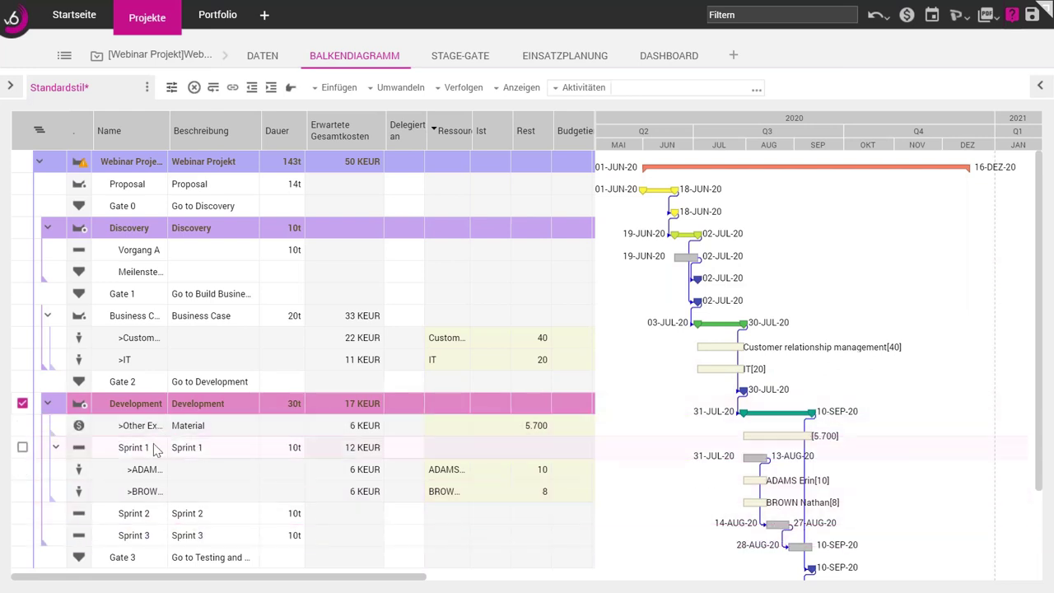
{"action": "left_click", "coordinate": [757, 424]}
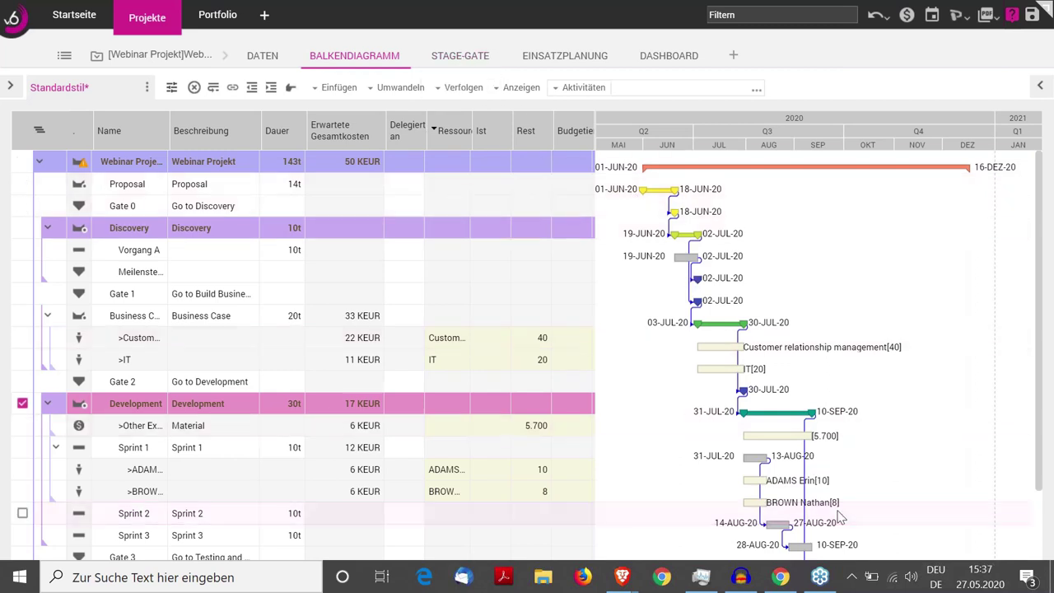
- Open the project's Stage-Gate view and examine the deliverables listed for the Proposal and Discovery phases
{"action": "left_click", "coordinate": [454, 60]}
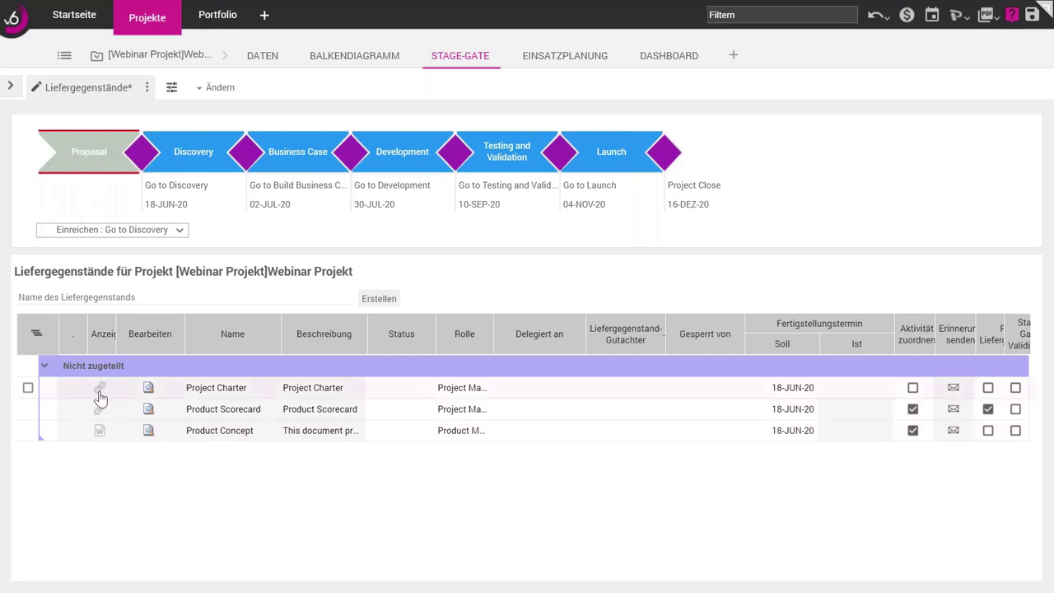
{"action": "left_click", "coordinate": [101, 436]}
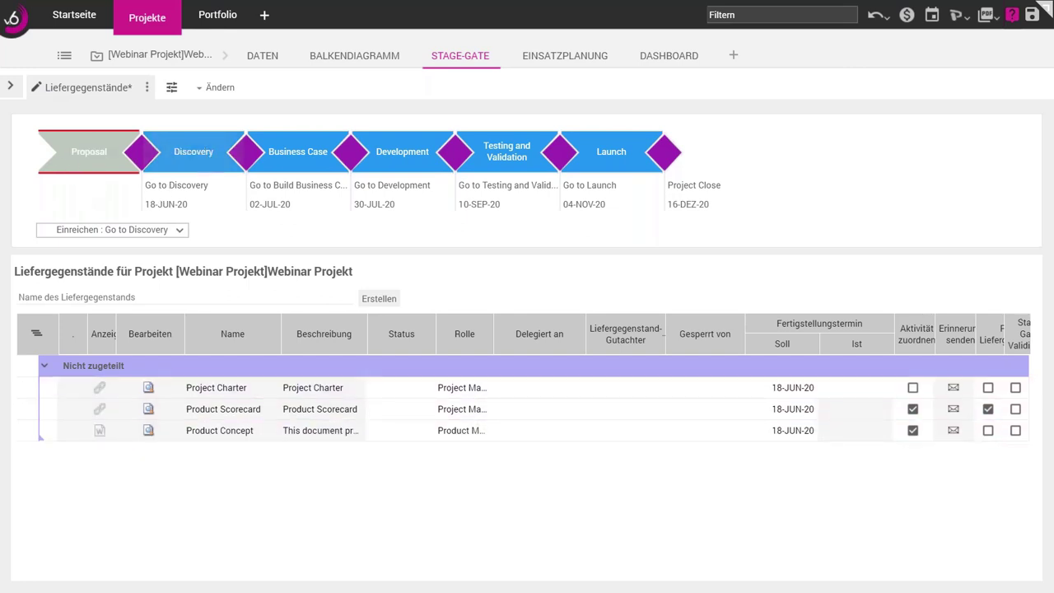
{"action": "left_click", "coordinate": [189, 163]}
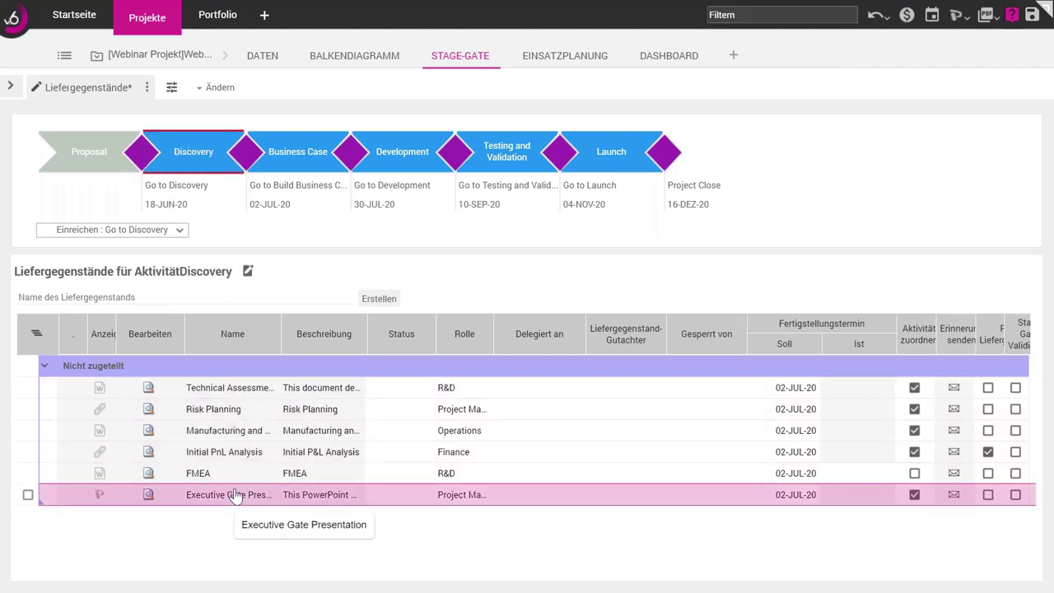
{"action": "left_click", "coordinate": [238, 412]}
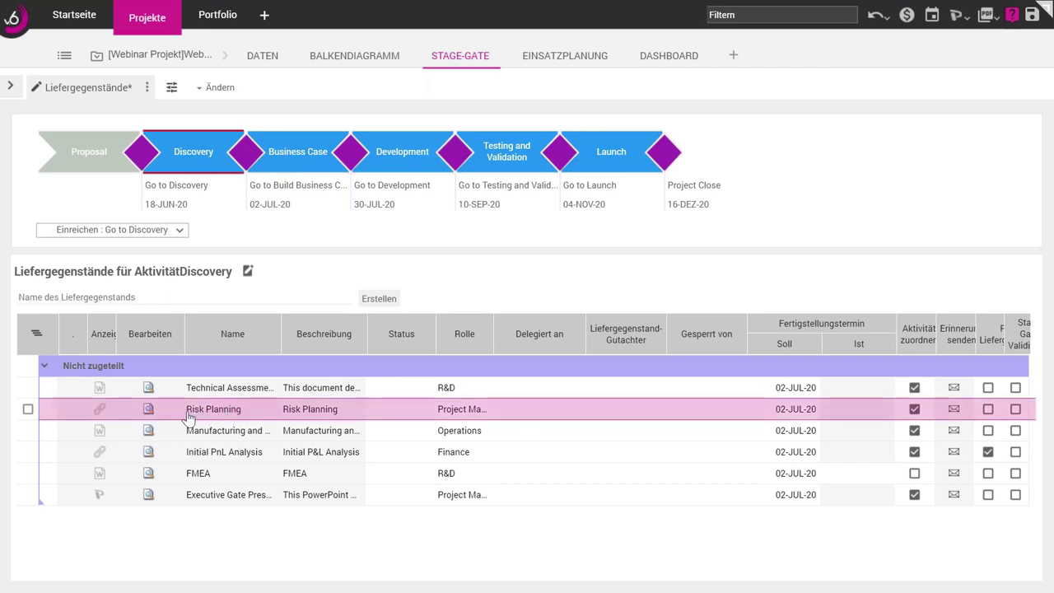
- Open the Risk Planning deliverable, hide the class list, and view the blank new-risk form without creating a risk
{"action": "left_click", "coordinate": [99, 408]}
{"action": "left_click", "coordinate": [100, 408]}
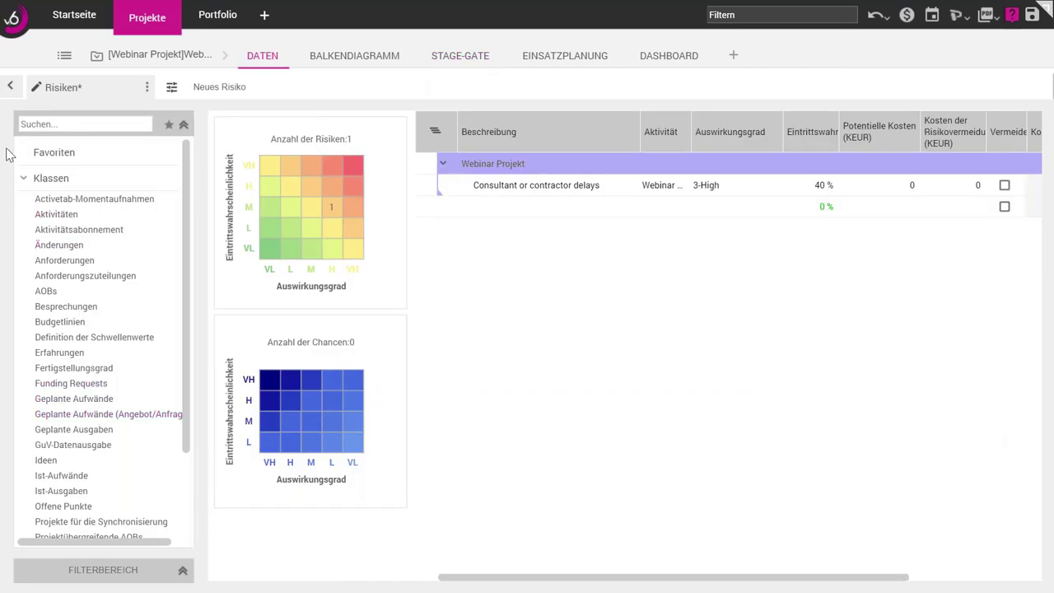
{"action": "left_click", "coordinate": [10, 86]}
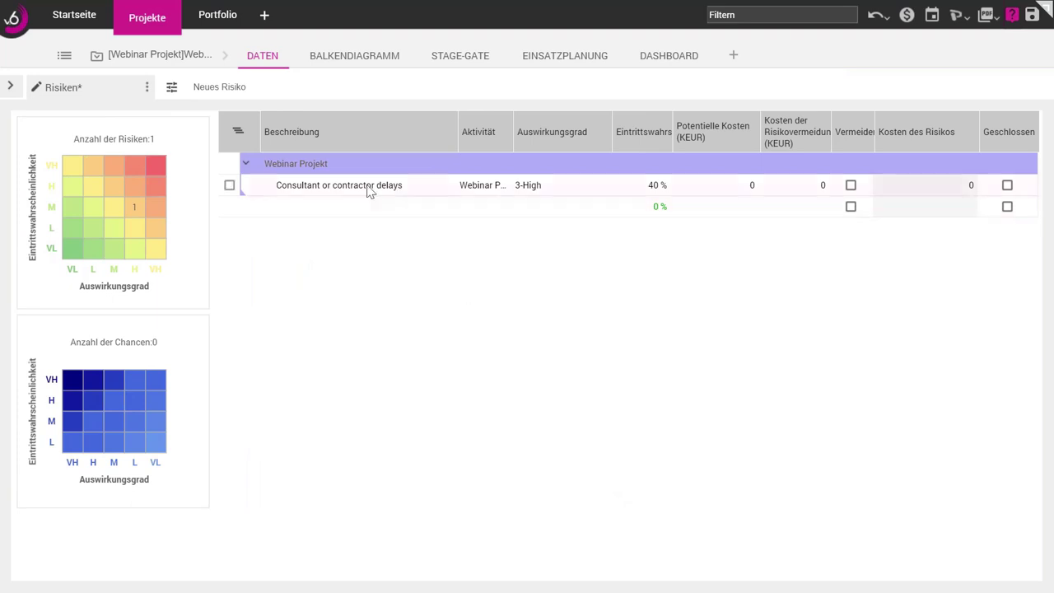
{"action": "left_click", "coordinate": [413, 212]}
{"action": "left_click", "coordinate": [217, 91]}
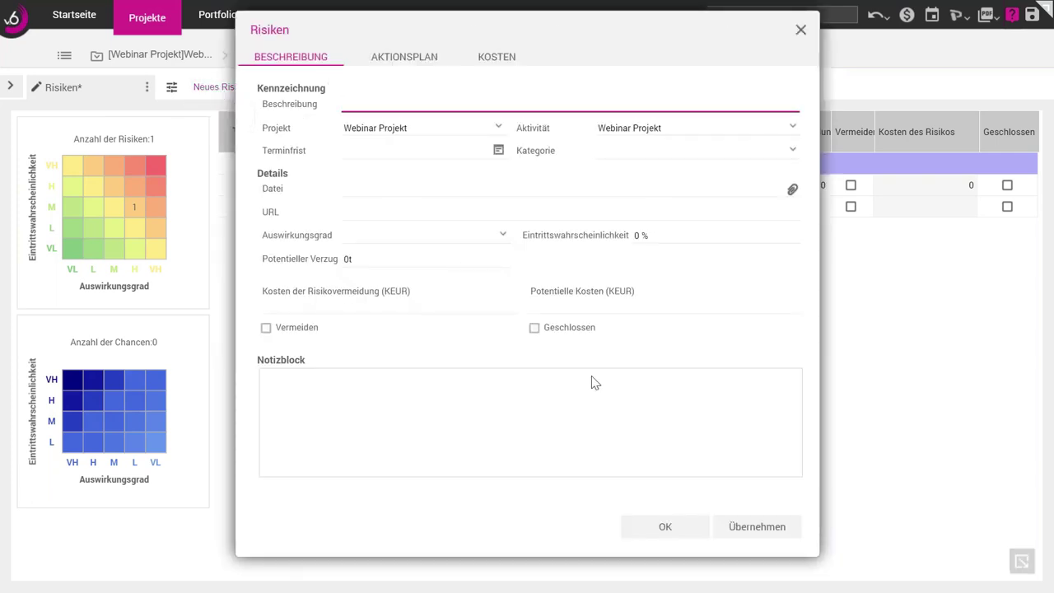
{"action": "left_click", "coordinate": [800, 30]}
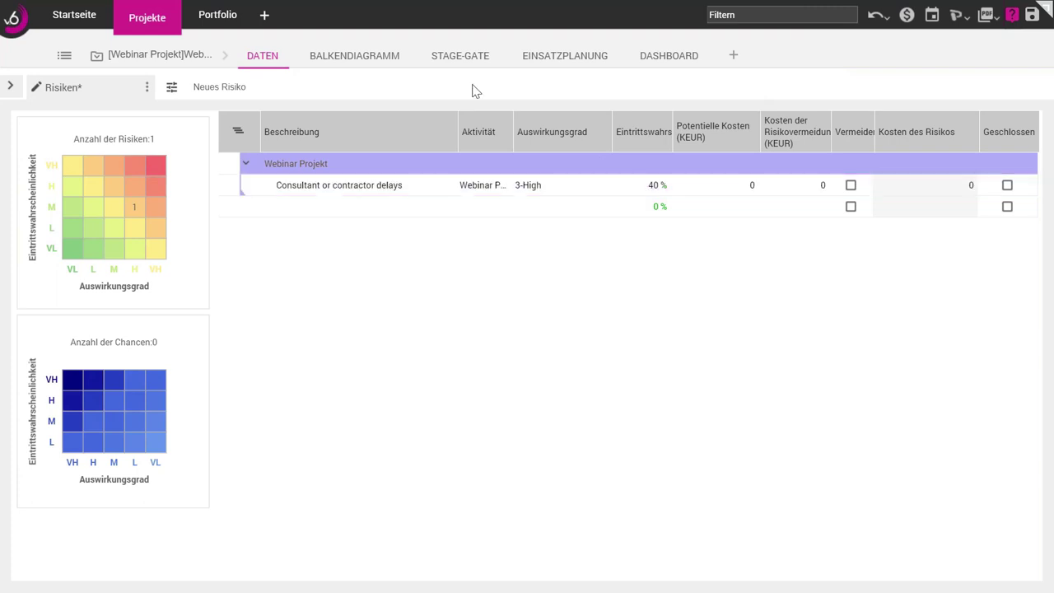
- Open the Technical Assessment document from the Discovery deliverables, read through its sections, and return to the Stage-Gate view
{"action": "left_click", "coordinate": [448, 57]}
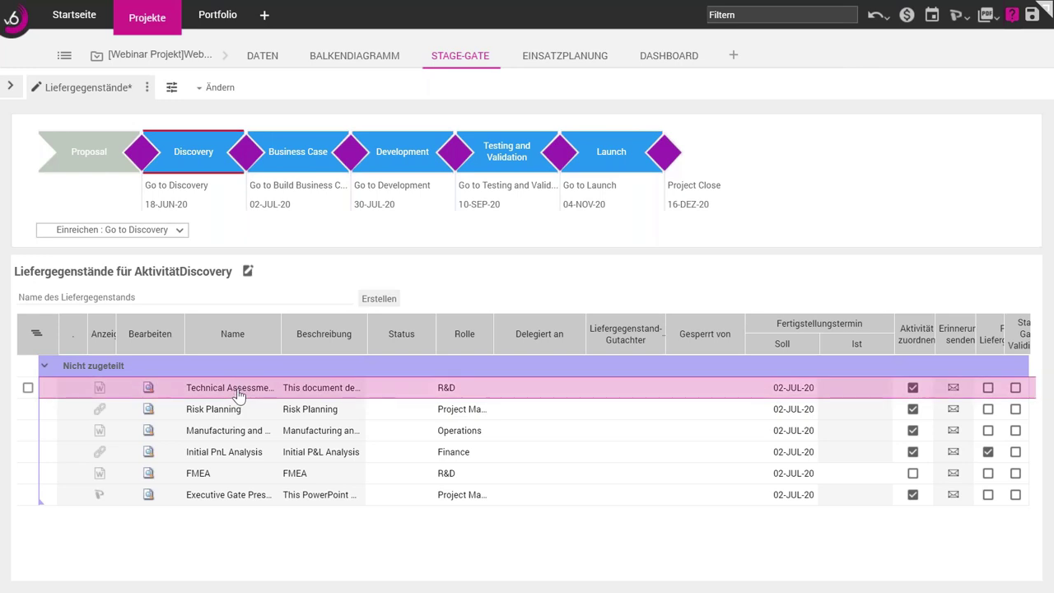
{"action": "left_click", "coordinate": [100, 389]}
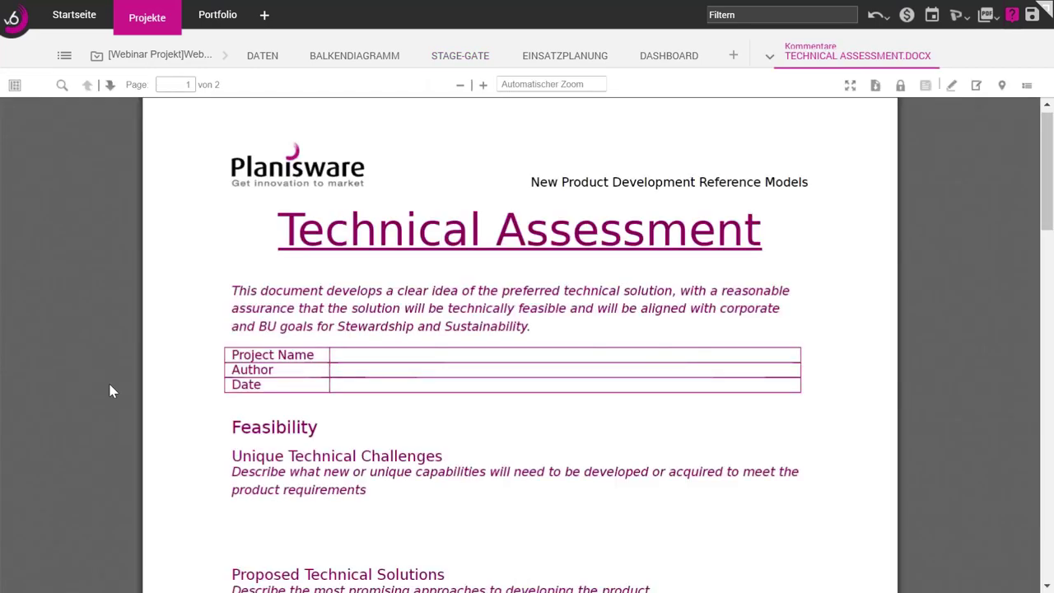
{"action": "scroll", "coordinate": [329, 332], "scroll_direction": "down", "scroll_amount": 1}
{"action": "scroll", "coordinate": [328, 333], "scroll_direction": "down", "scroll_amount": 10}
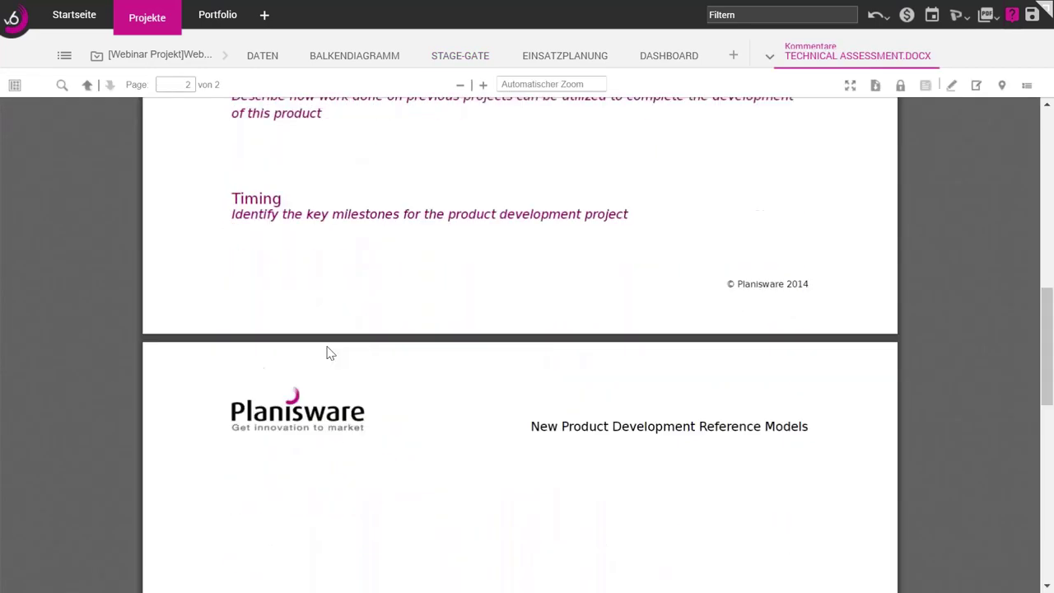
{"action": "scroll", "coordinate": [404, 343], "scroll_direction": "up", "scroll_amount": 9}
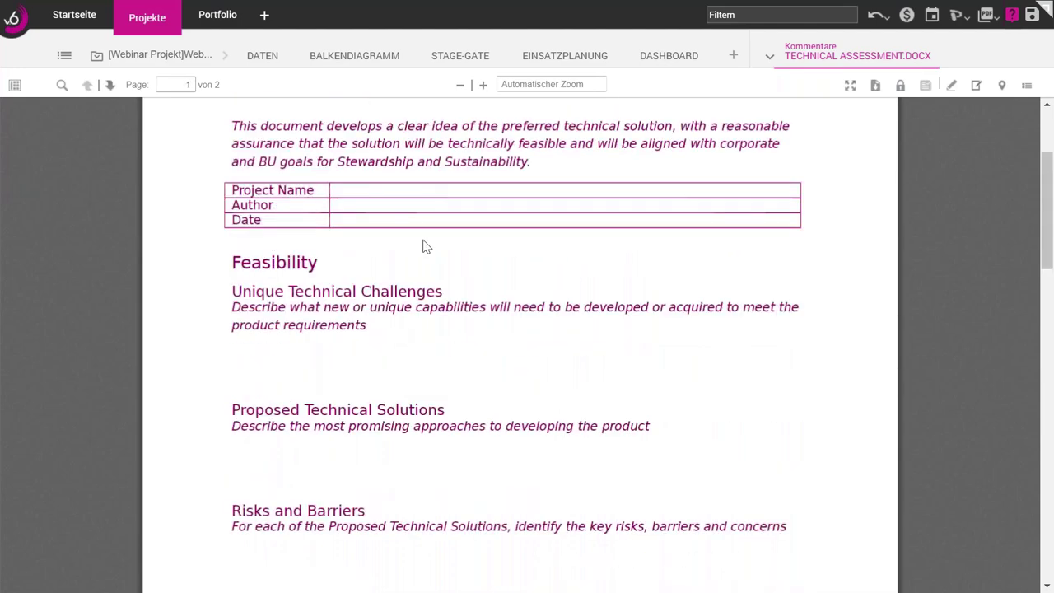
{"action": "left_click", "coordinate": [460, 55]}
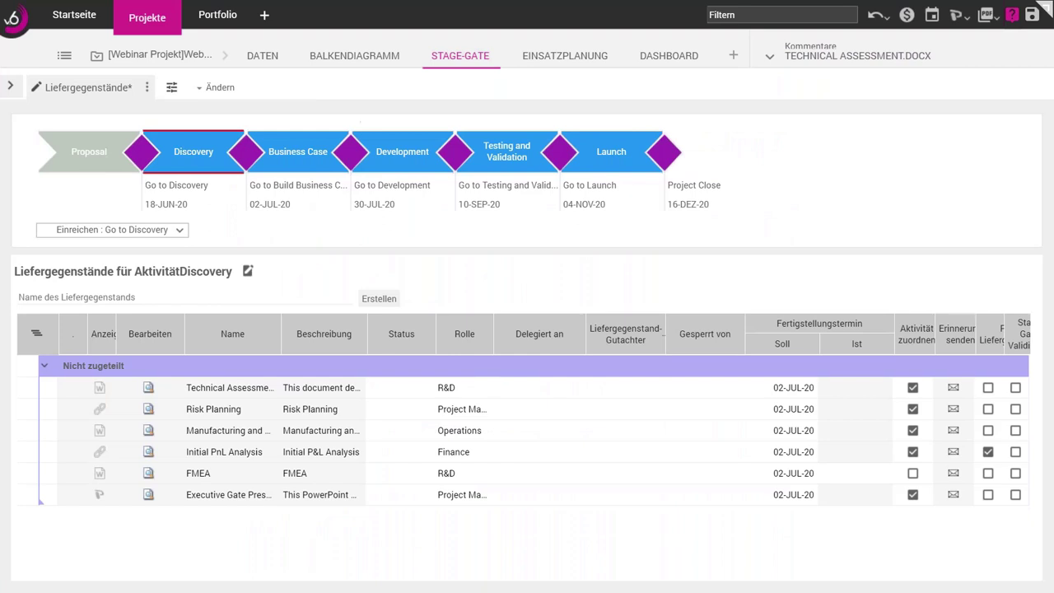
{"action": "left_click", "coordinate": [531, 398]}
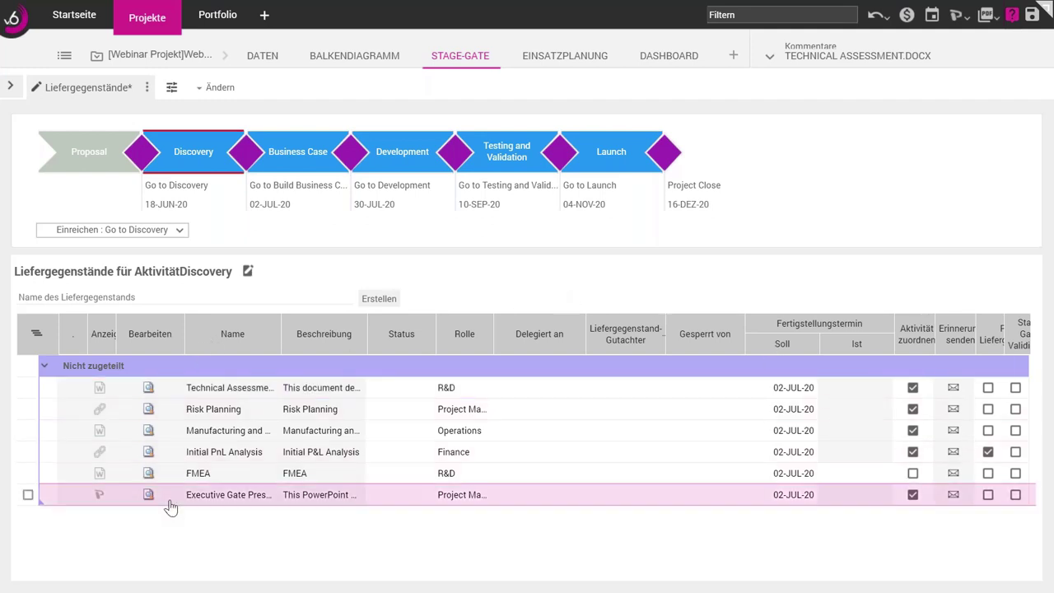
- Open the Proposal phase's Project Charter and examine its identification, costs, stage-gate, KPI, risk and open-points sections
{"action": "left_click", "coordinate": [89, 152]}
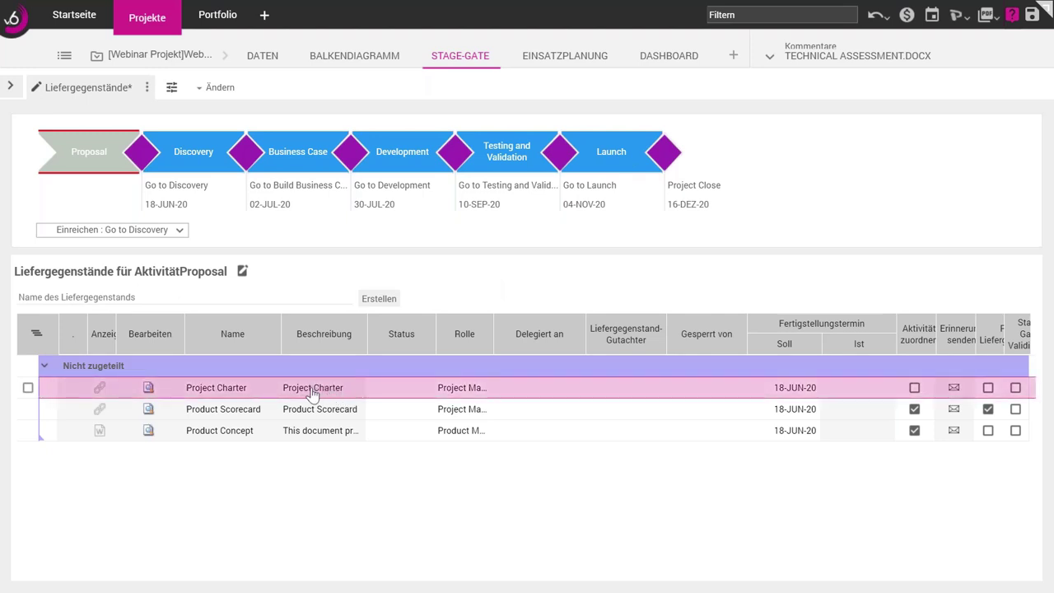
{"action": "left_click", "coordinate": [97, 390]}
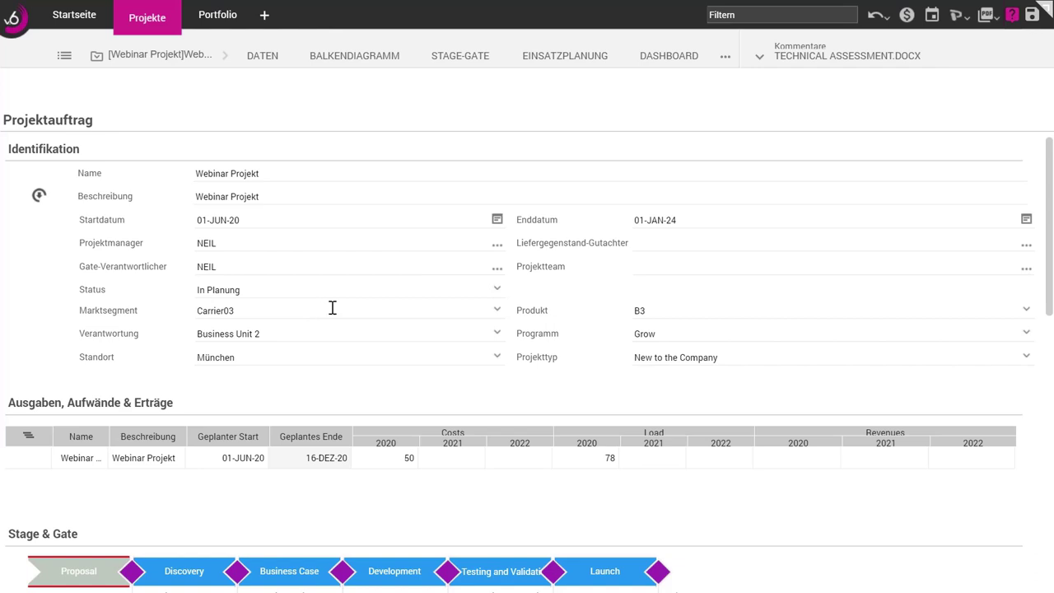
{"action": "scroll", "coordinate": [334, 307], "scroll_direction": "down", "scroll_amount": 1}
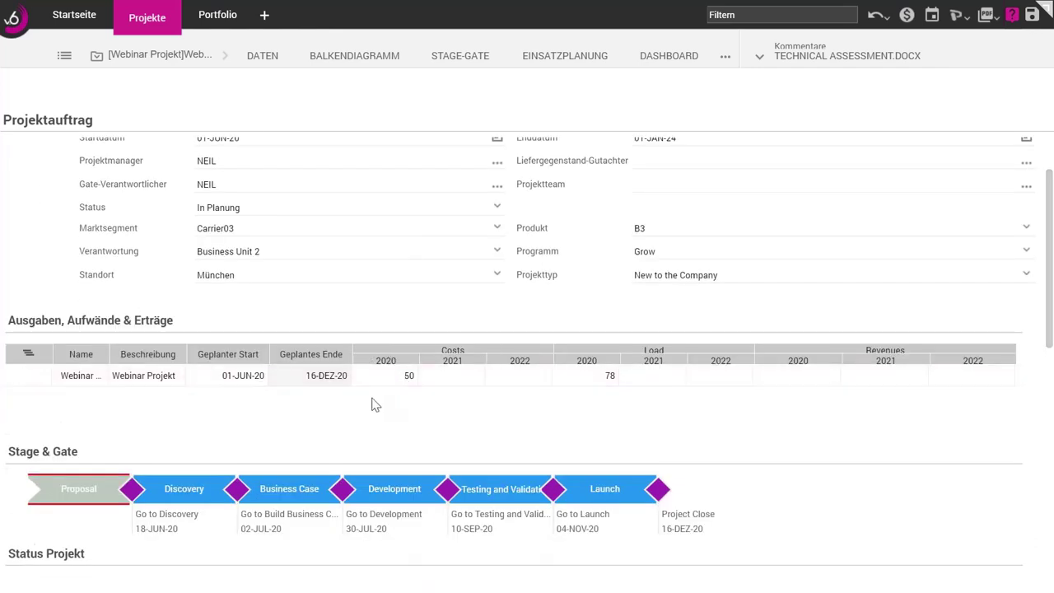
{"action": "scroll", "coordinate": [539, 435], "scroll_direction": "down", "scroll_amount": 2}
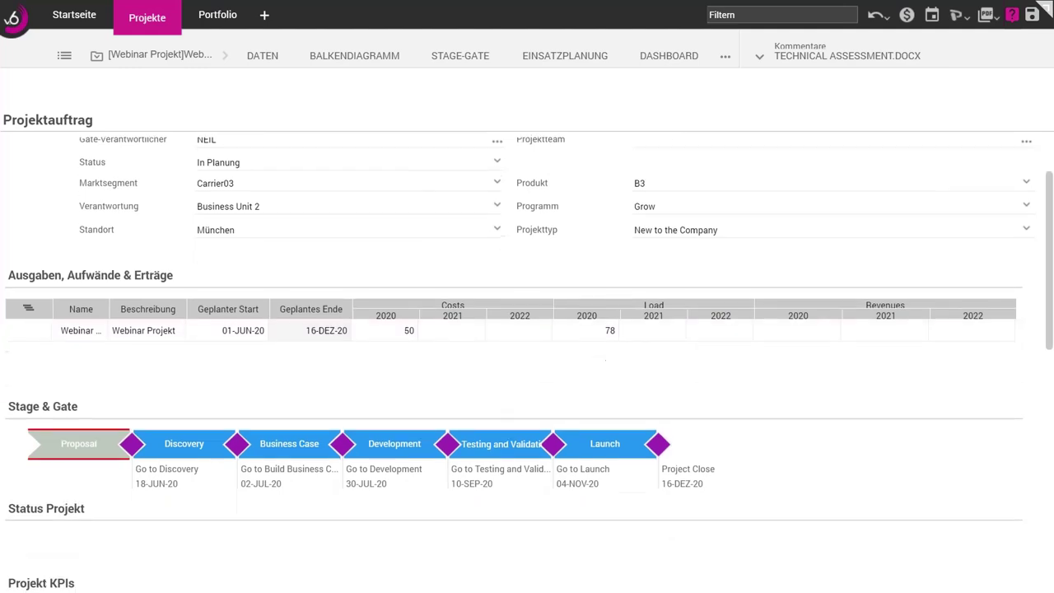
{"action": "scroll", "coordinate": [531, 437], "scroll_direction": "down", "scroll_amount": 1}
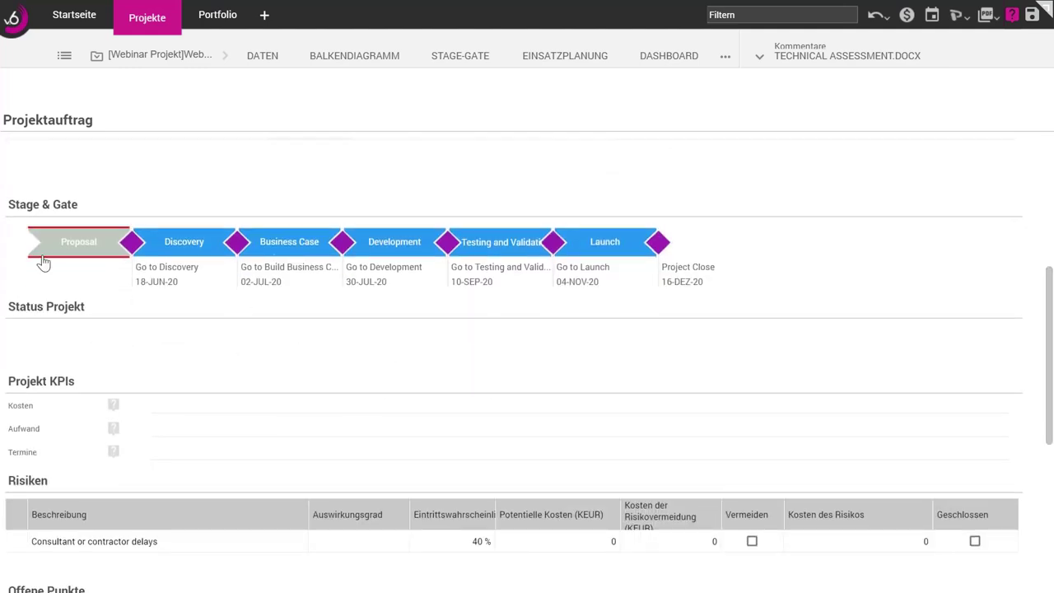
{"action": "scroll", "coordinate": [667, 295], "scroll_direction": "down", "scroll_amount": 1}
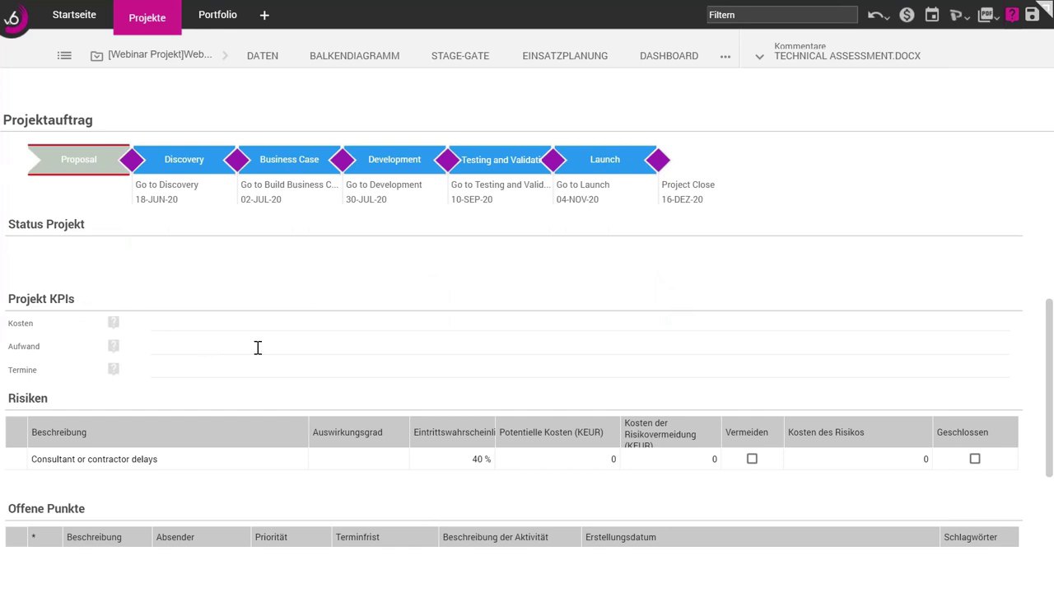
{"action": "scroll", "coordinate": [255, 347], "scroll_direction": "down", "scroll_amount": 2}
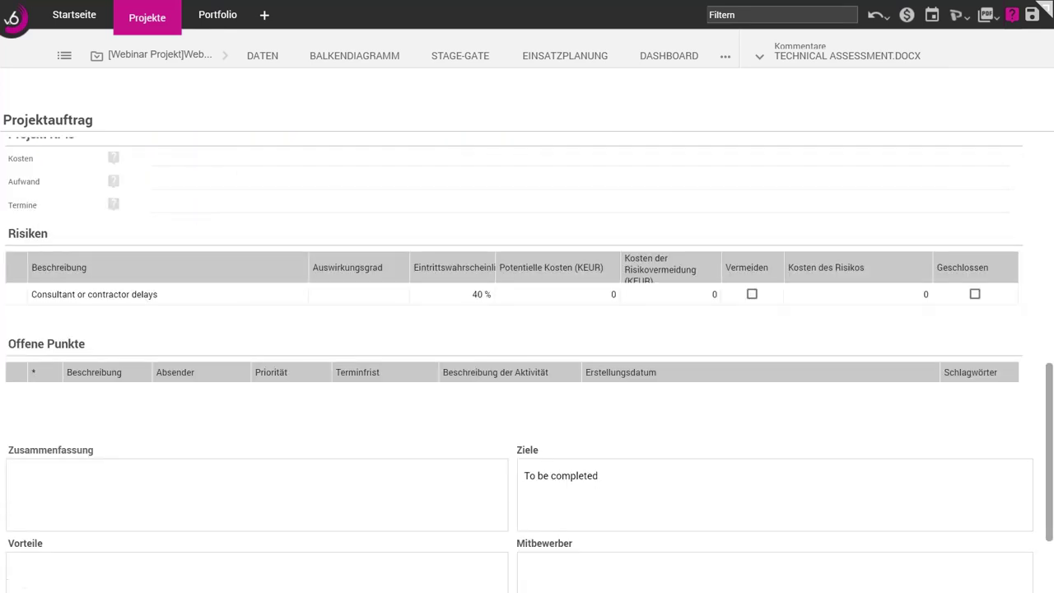
{"action": "left_click", "coordinate": [197, 181]}
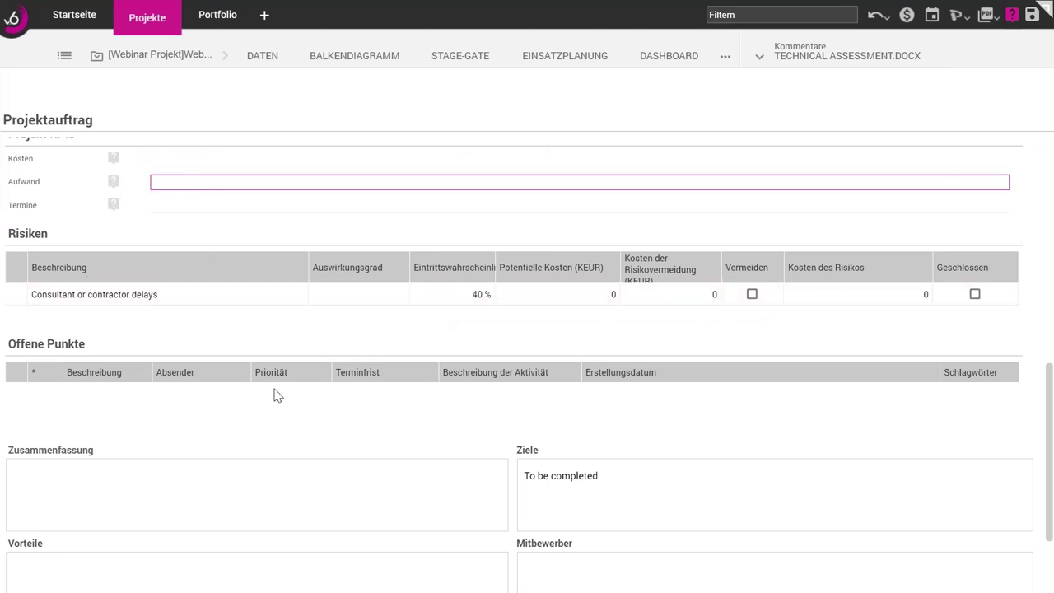
- Enter "Dieses Projekt dient dazu.." as the Zusammenfassung text of the project charter
{"action": "scroll", "coordinate": [277, 396], "scroll_direction": "down", "scroll_amount": 1}
{"action": "left_click", "coordinate": [224, 429]}
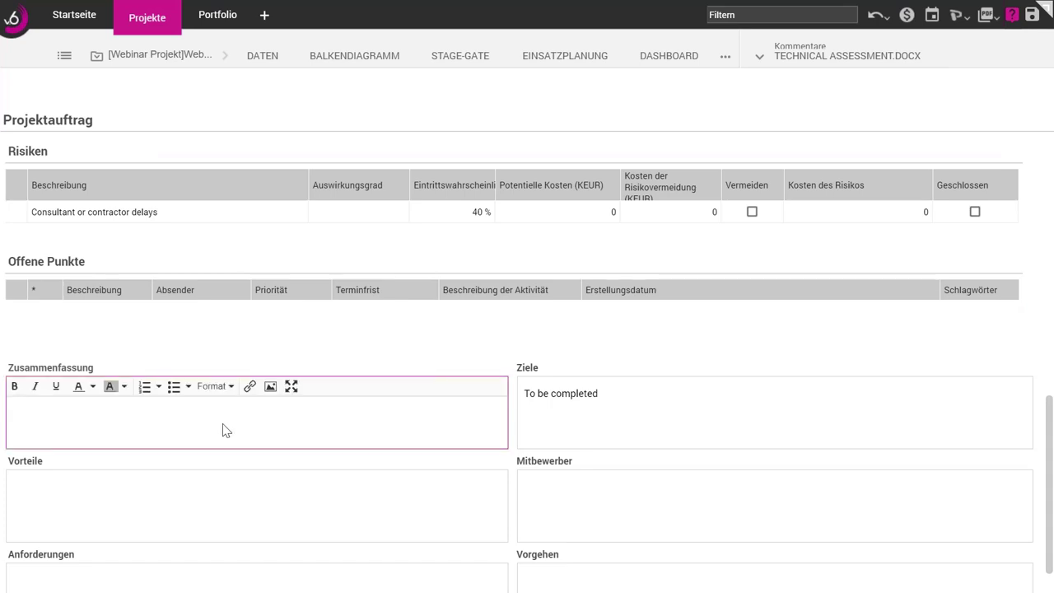
{"action": "type", "text": "Dieses Proj"}
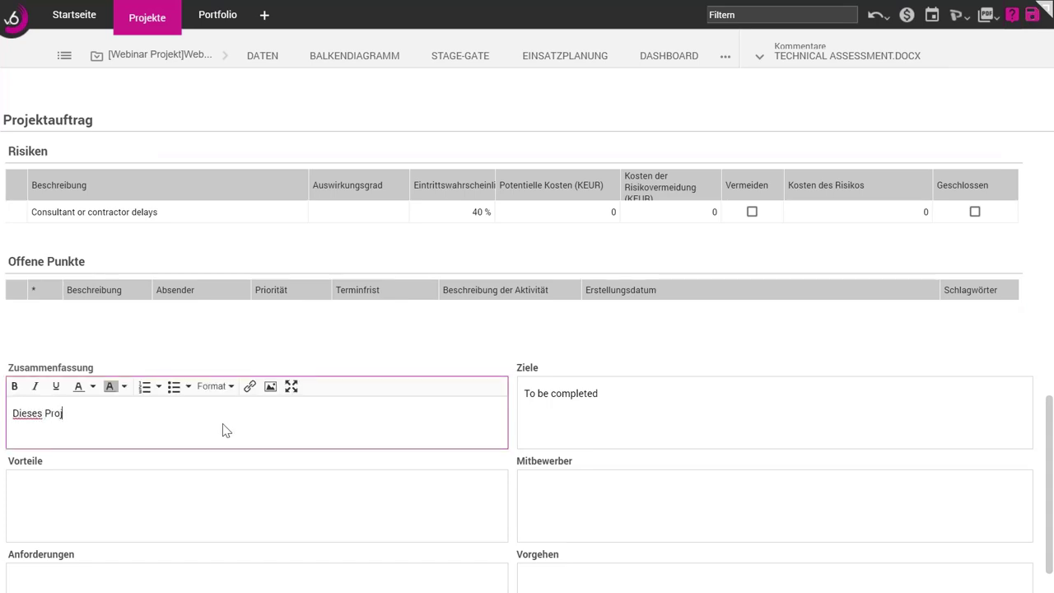
{"action": "type", "text": "ekt dient dazu."}
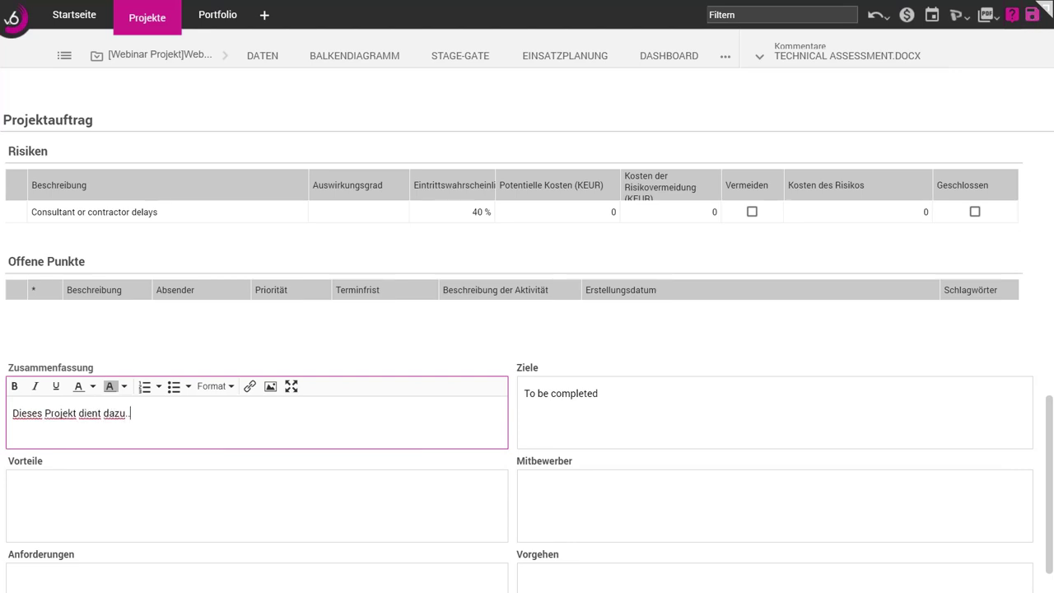
- Complete the Zusammenfassung text of the project charter so it reads "Dieses Projekt dient dazu..."
{"action": "type", "text": ".."}
{"action": "left_click", "coordinate": [777, 249]}
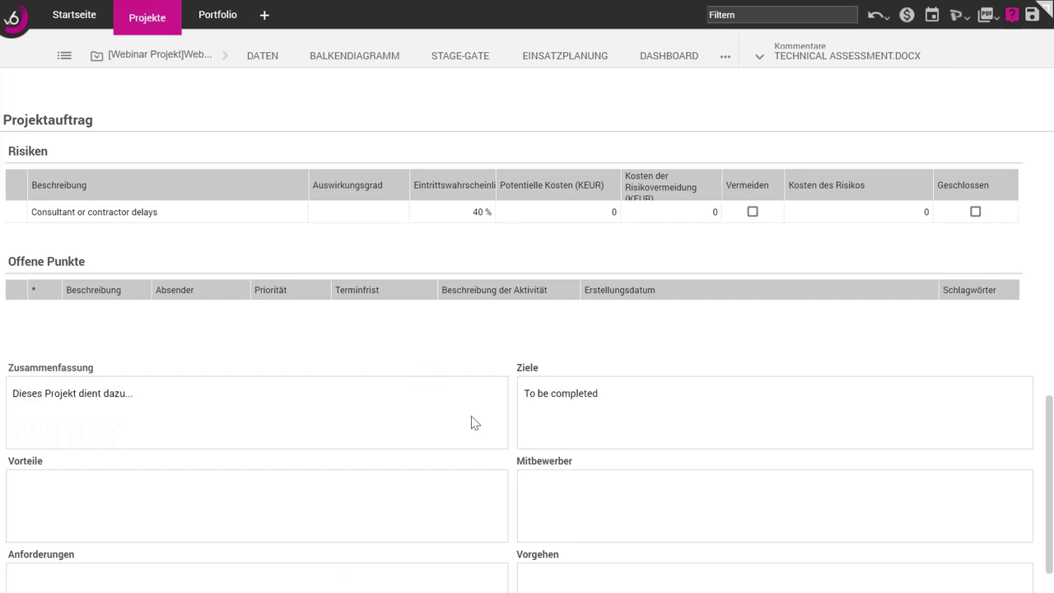
- Convert the Development activities Sprint 1, Sprint 2 and Sprint 3 into boards in the project's bar chart
{"action": "left_click", "coordinate": [461, 56]}
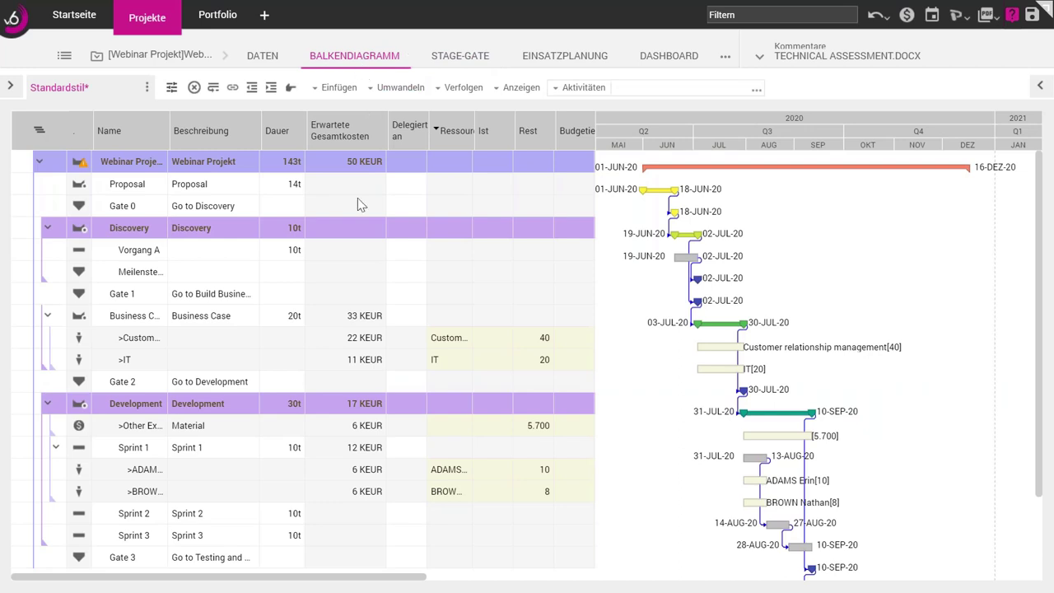
{"action": "left_click", "coordinate": [398, 367]}
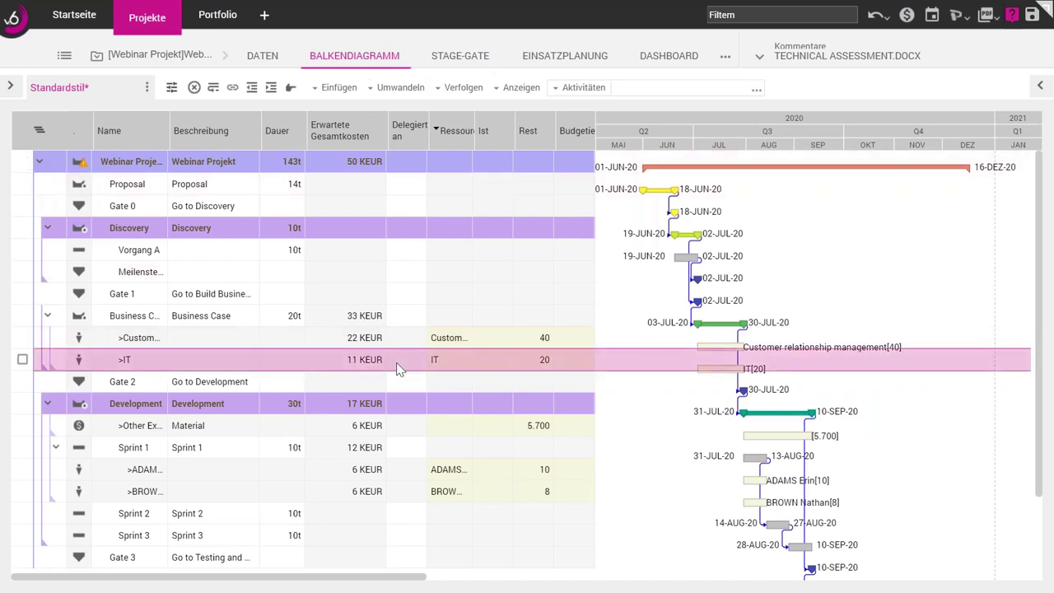
{"action": "scroll", "coordinate": [397, 367], "scroll_direction": "down", "scroll_amount": 3}
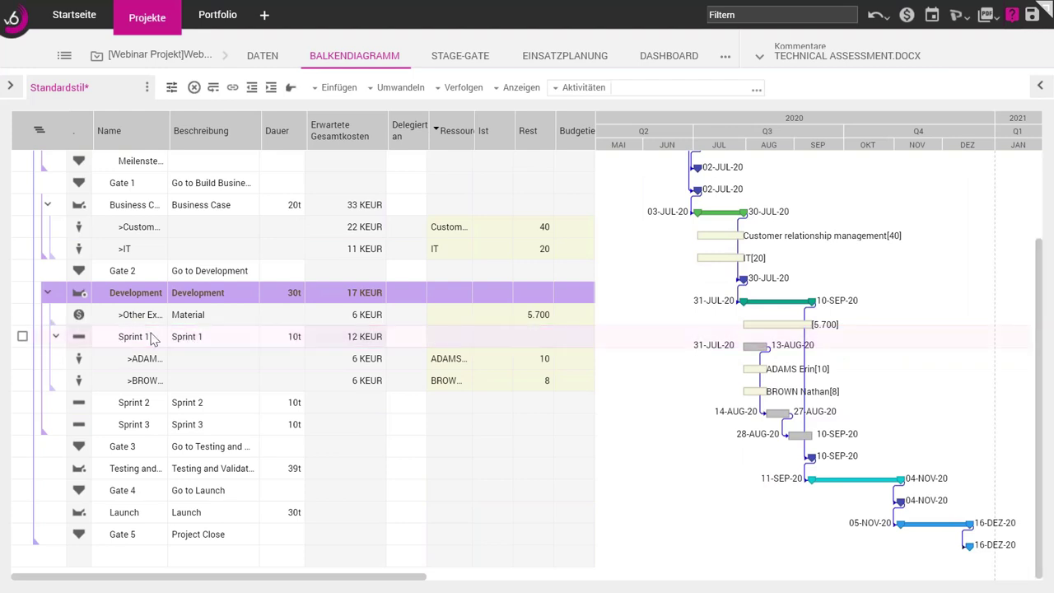
{"action": "left_click", "coordinate": [187, 408]}
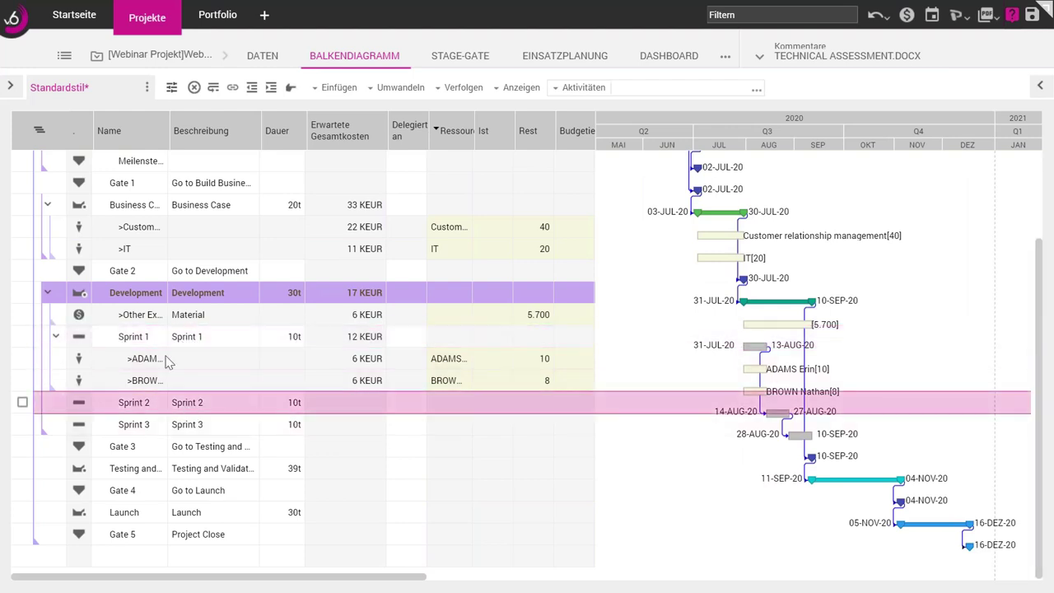
{"action": "left_click", "coordinate": [23, 336]}
{"action": "left_click", "coordinate": [22, 403]}
{"action": "left_click", "coordinate": [23, 424]}
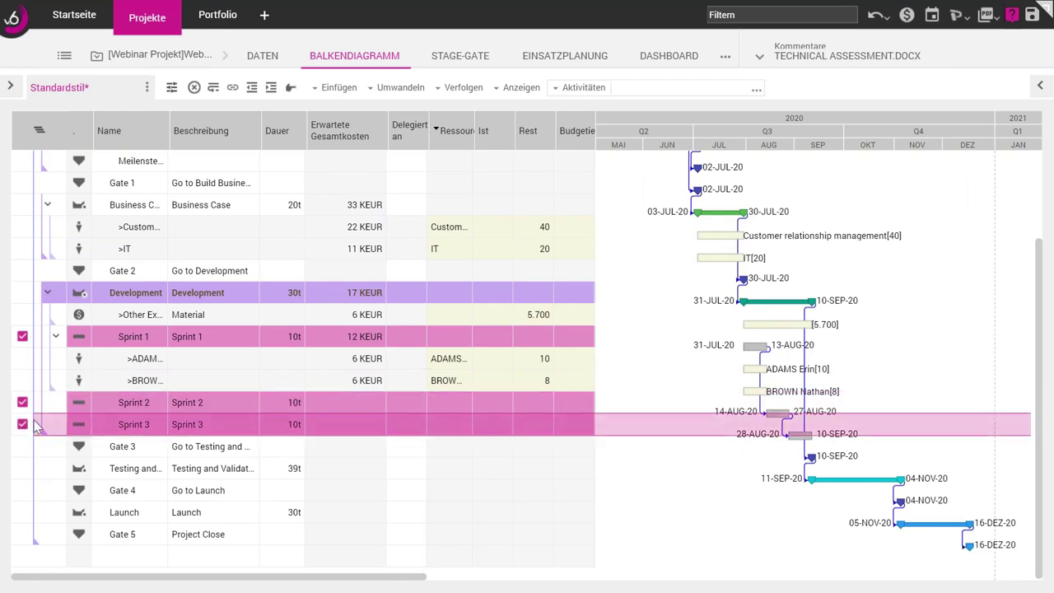
{"action": "left_click", "coordinate": [399, 89]}
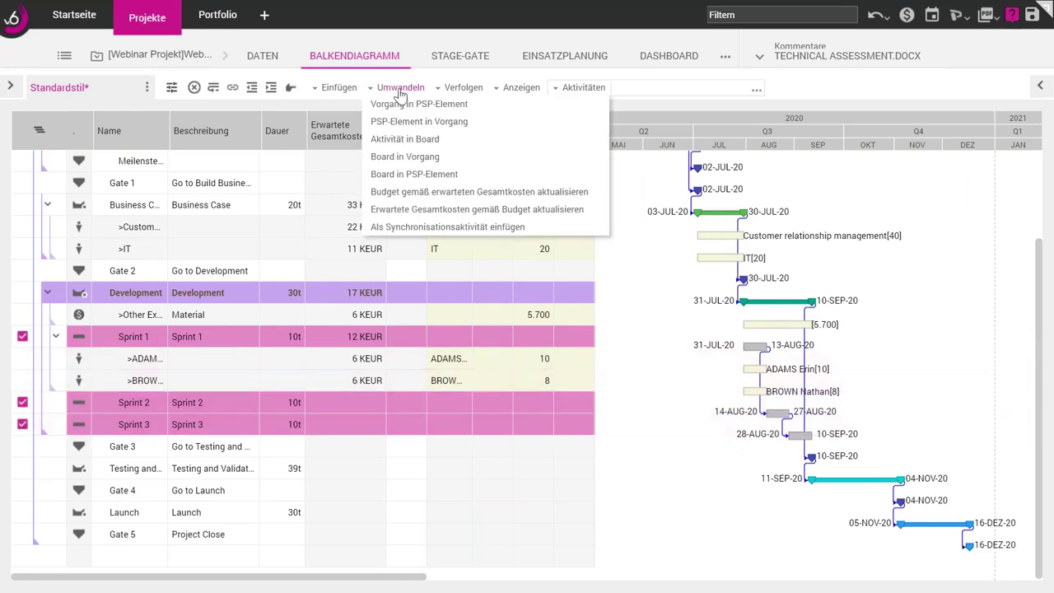
{"action": "left_click", "coordinate": [410, 140]}
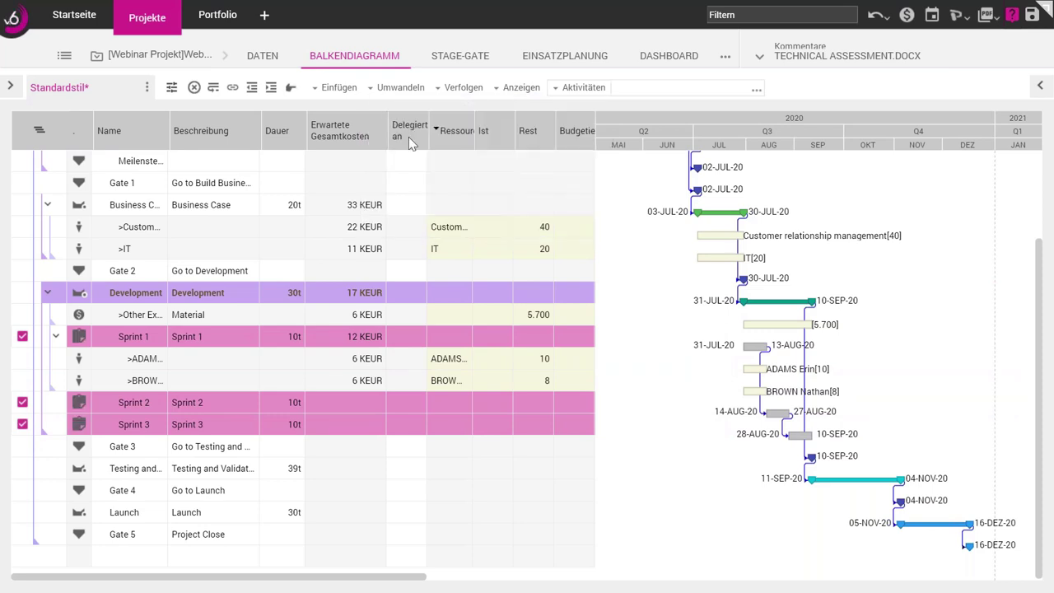
- Open the Sprint 1 board, close the Technical Assessment document entry, and create a Story requirement described as "Story A" with 3 points
{"action": "left_click", "coordinate": [78, 337]}
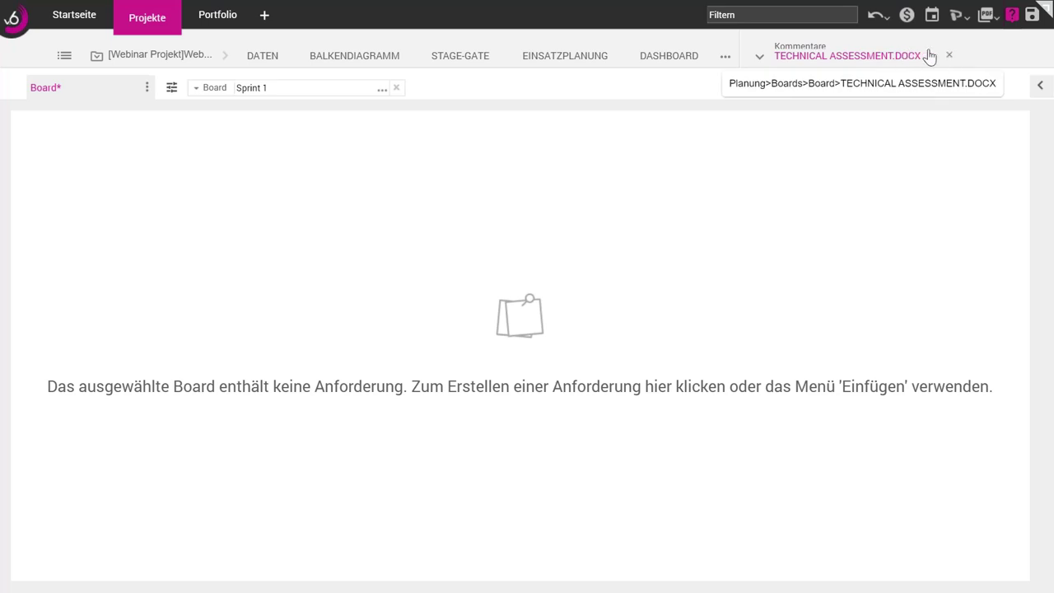
{"action": "left_click", "coordinate": [949, 58]}
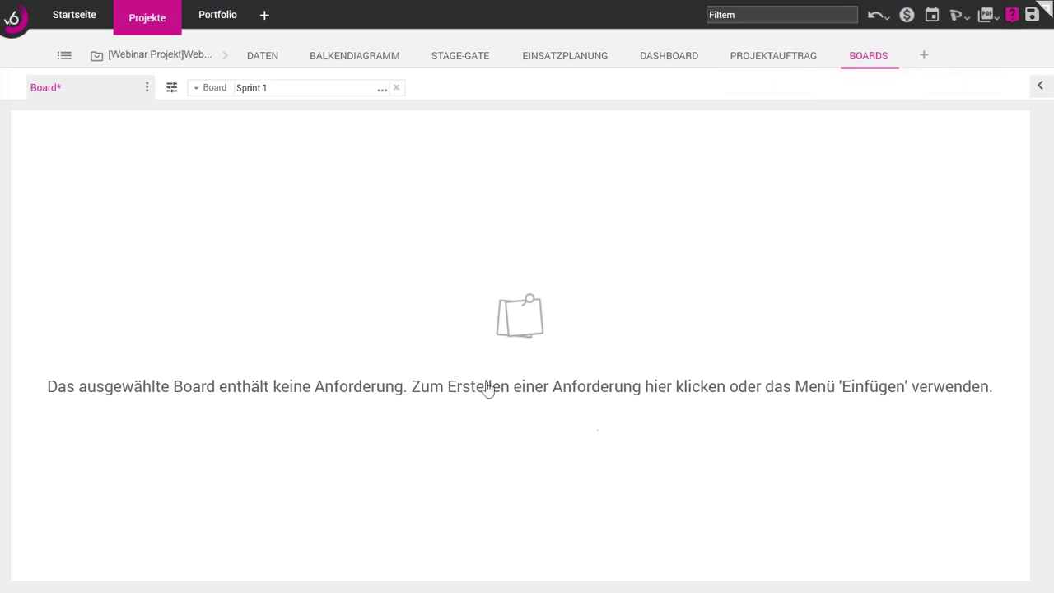
{"action": "left_click", "coordinate": [520, 341]}
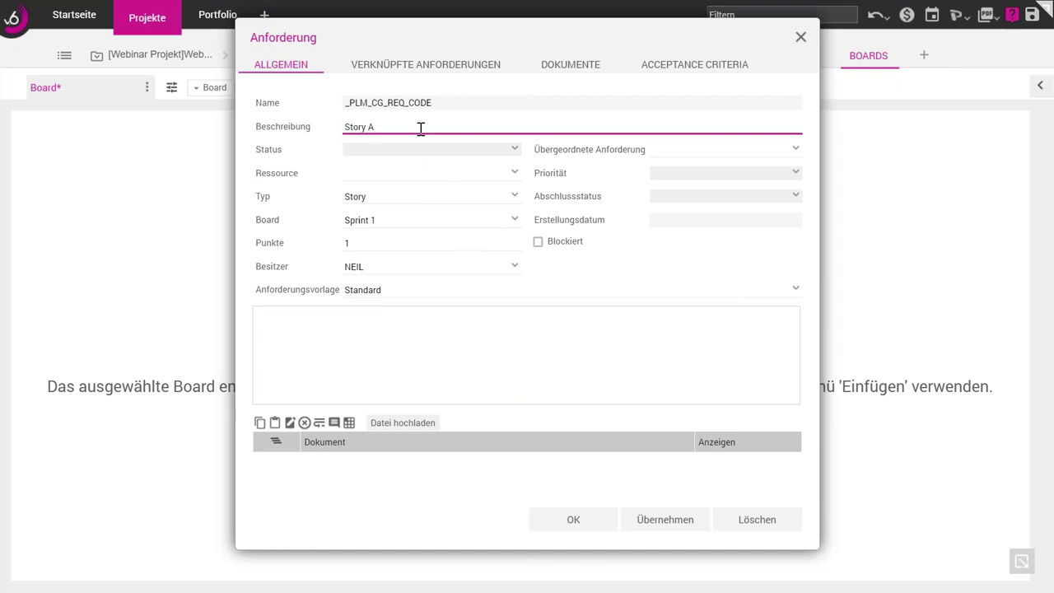
{"action": "left_click", "coordinate": [345, 243]}
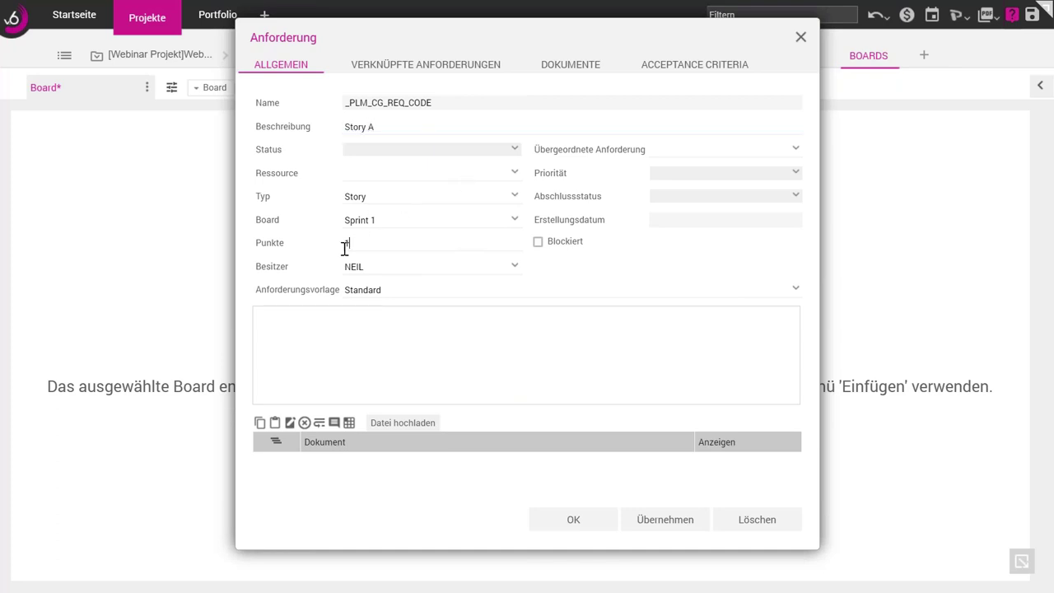
{"action": "left_click", "coordinate": [572, 517]}
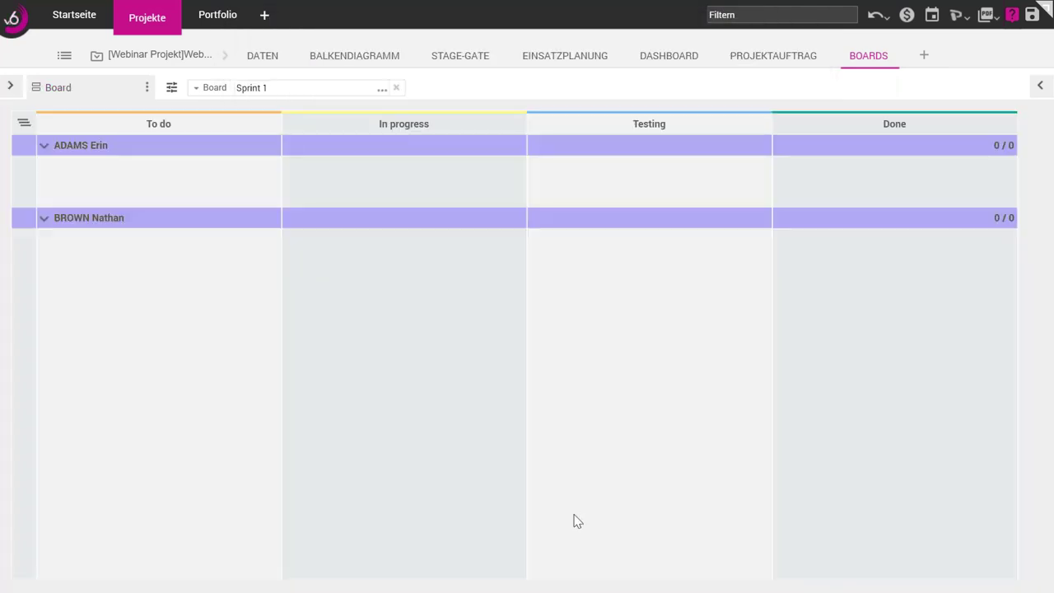
- Show the board's requirements list and add requirement "sadfasdf" of type Technical requirements with 5 points
{"action": "left_click", "coordinate": [1039, 88]}
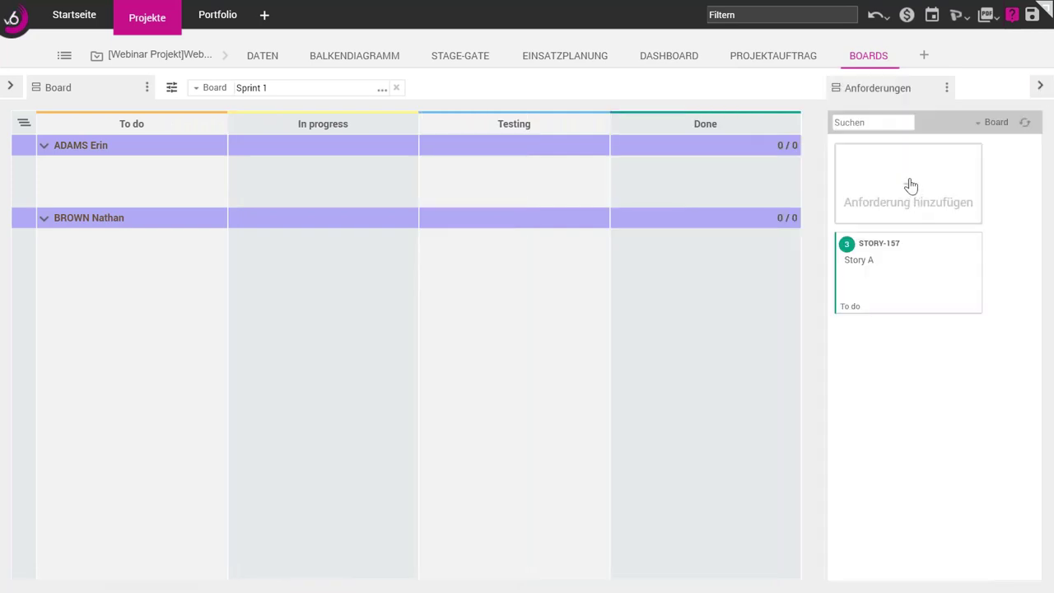
{"action": "left_click", "coordinate": [907, 184]}
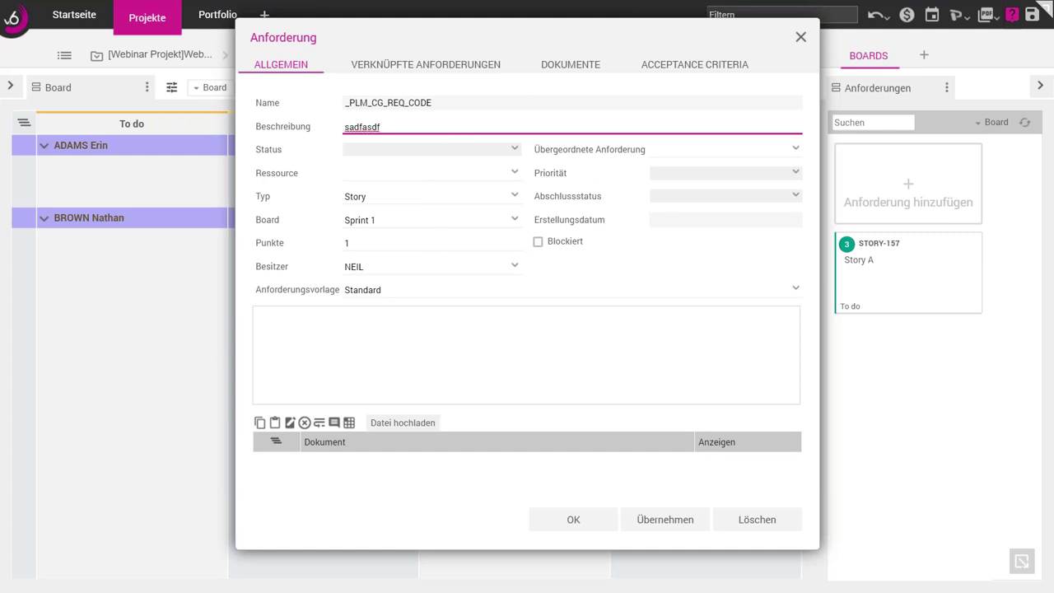
{"action": "left_click", "coordinate": [516, 198]}
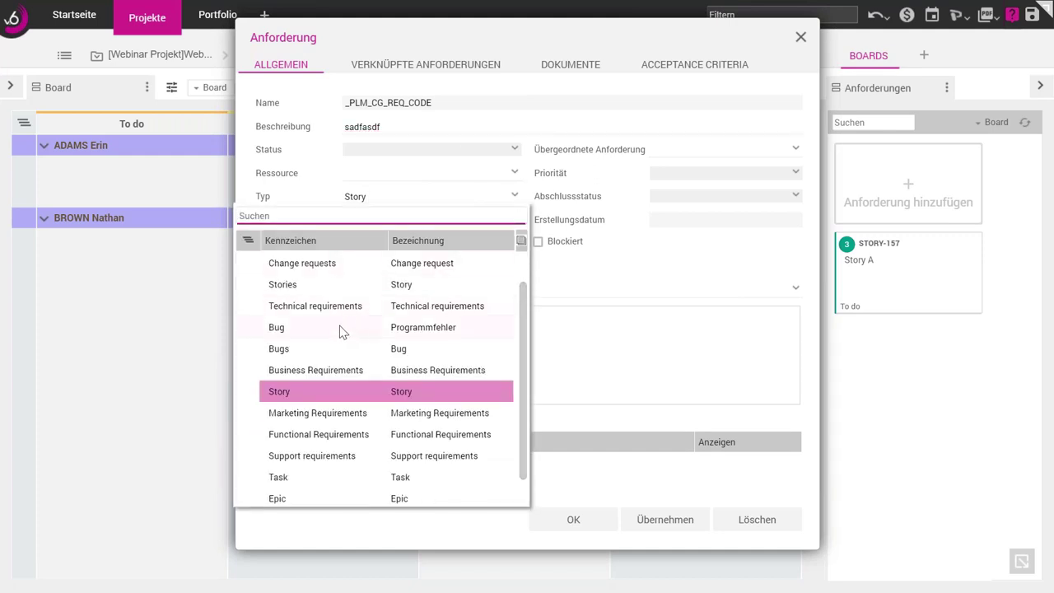
{"action": "left_click", "coordinate": [305, 305]}
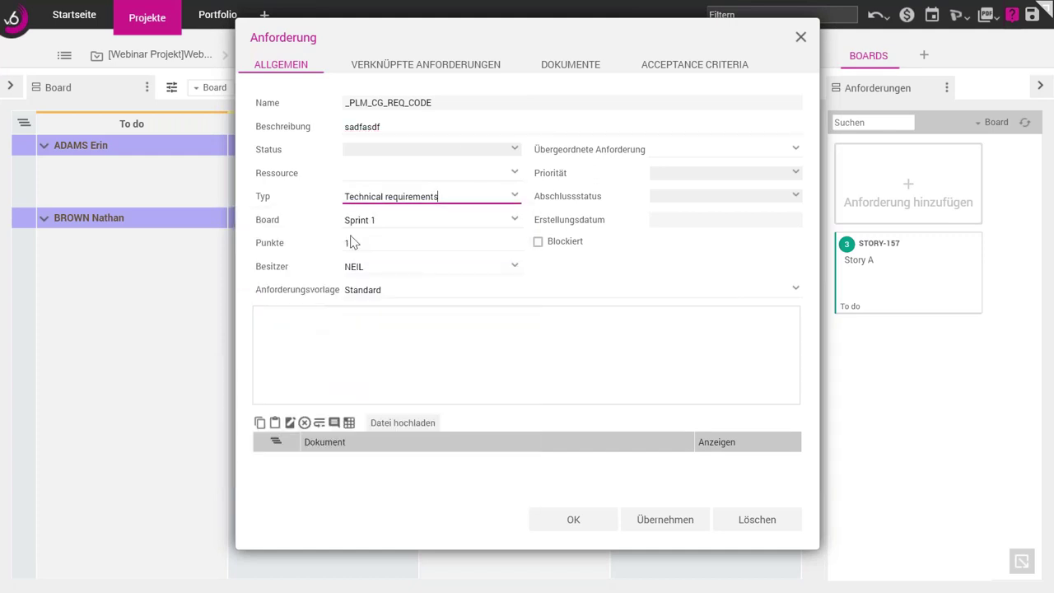
{"action": "left_click", "coordinate": [351, 241]}
{"action": "type", "text": "5"}
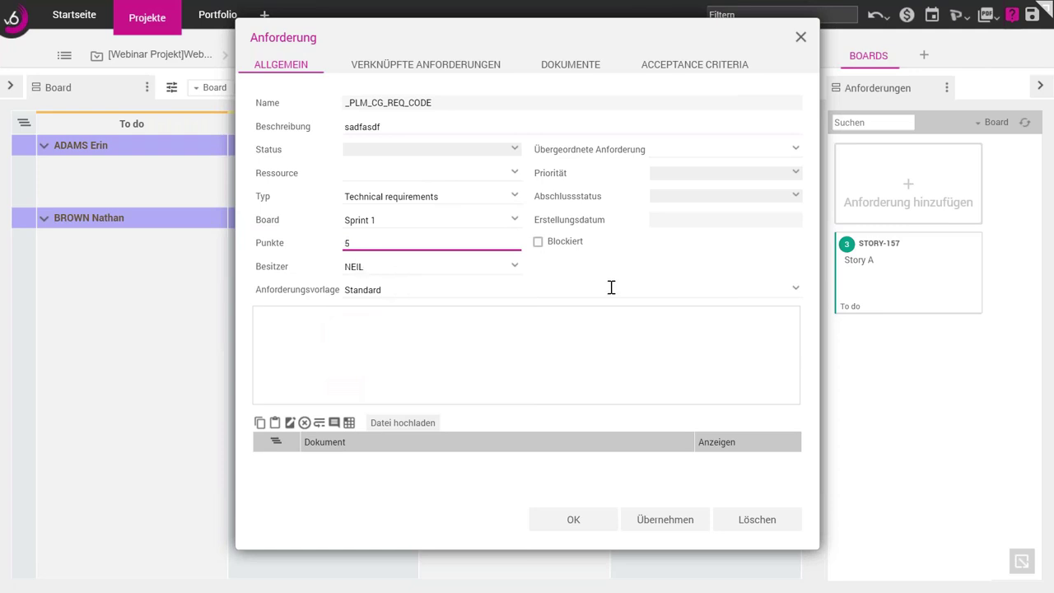
{"action": "left_click", "coordinate": [578, 517]}
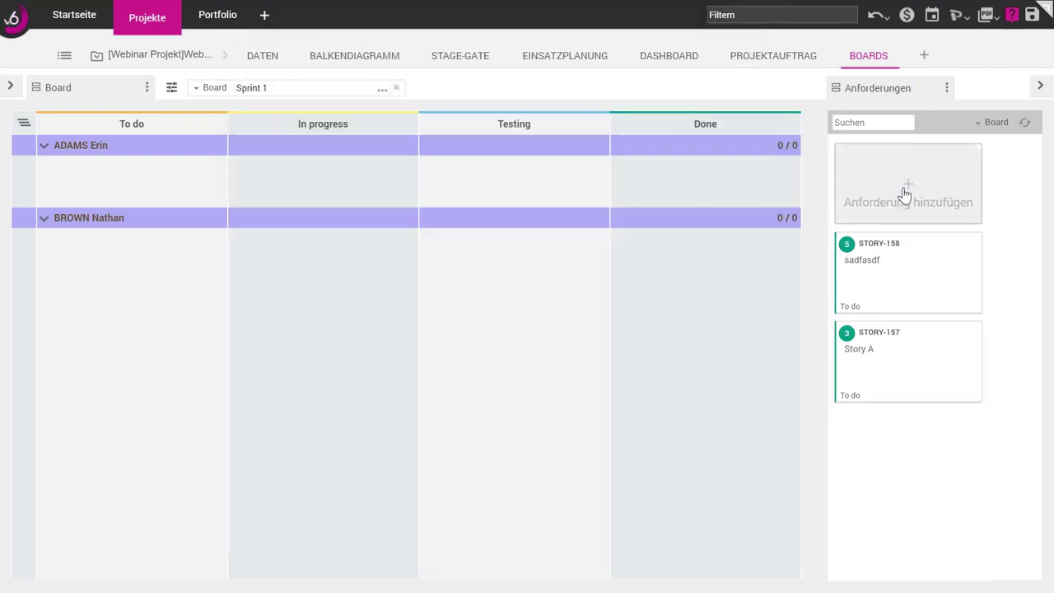
- Add another requirement to Sprint 1 described as "sdfasdfasdf" with the type Business Requirements
{"action": "left_click", "coordinate": [920, 204]}
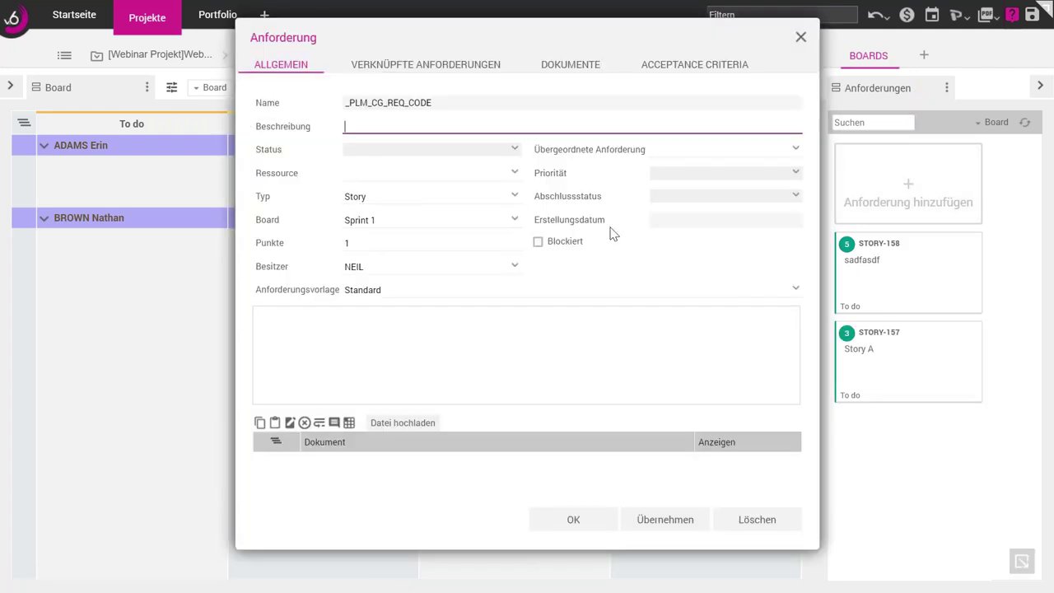
{"action": "type", "text": "sdfasdfasdf"}
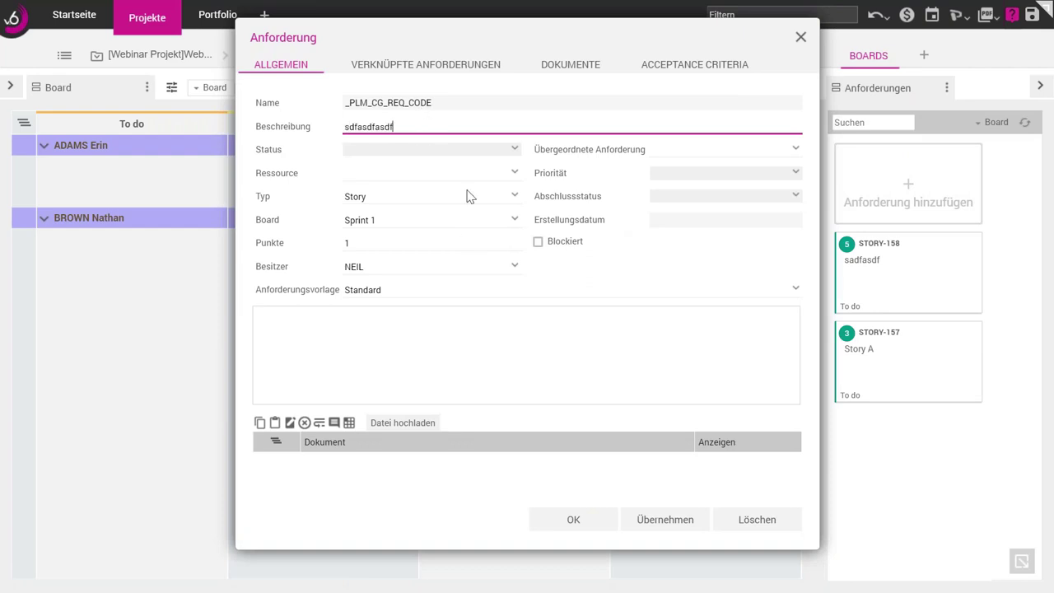
{"action": "left_click", "coordinate": [514, 197]}
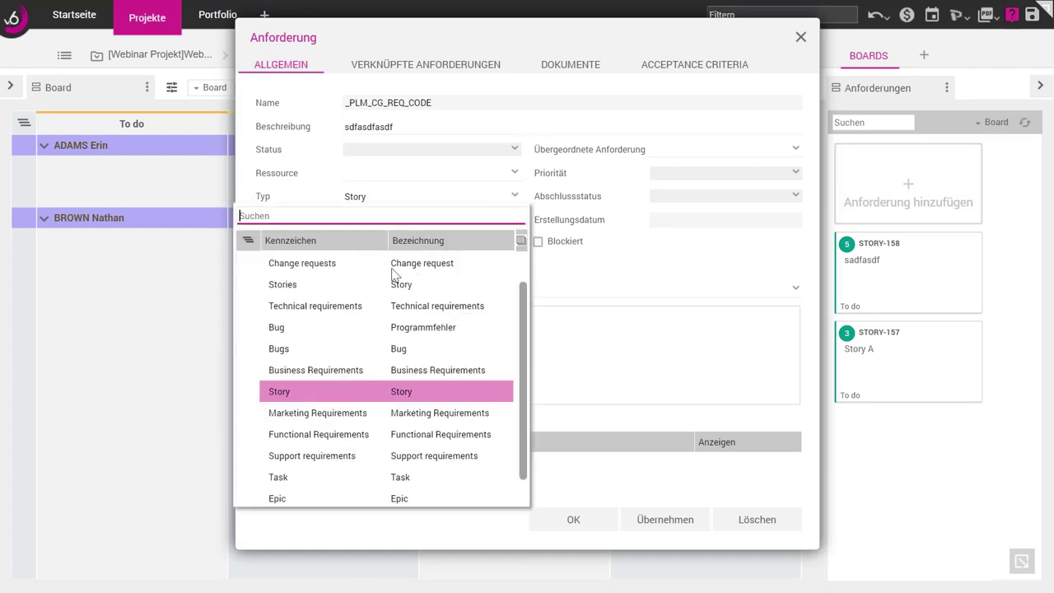
{"action": "left_click", "coordinate": [332, 372]}
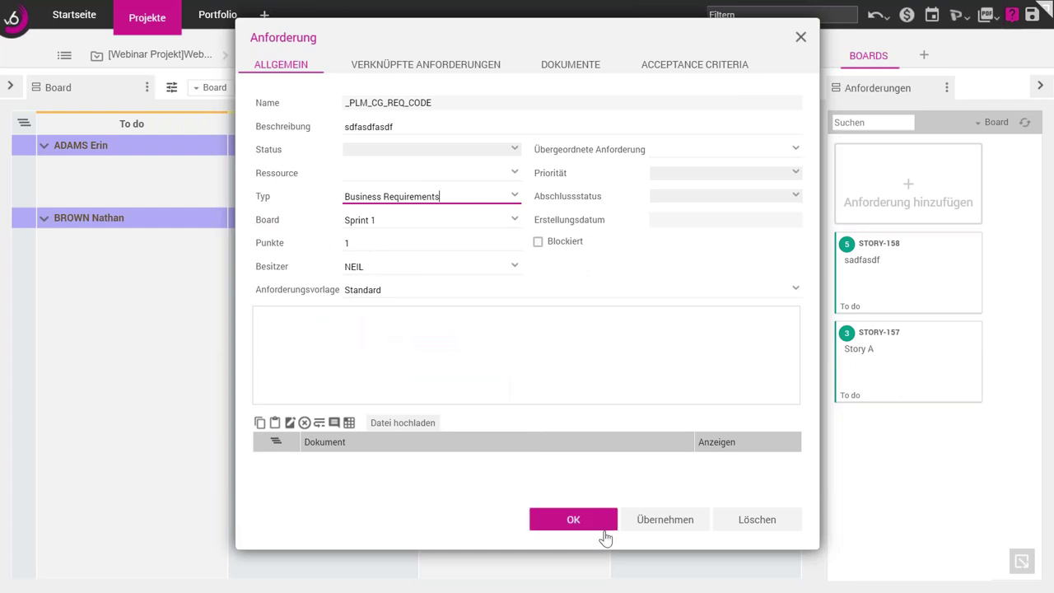
{"action": "left_click", "coordinate": [574, 518]}
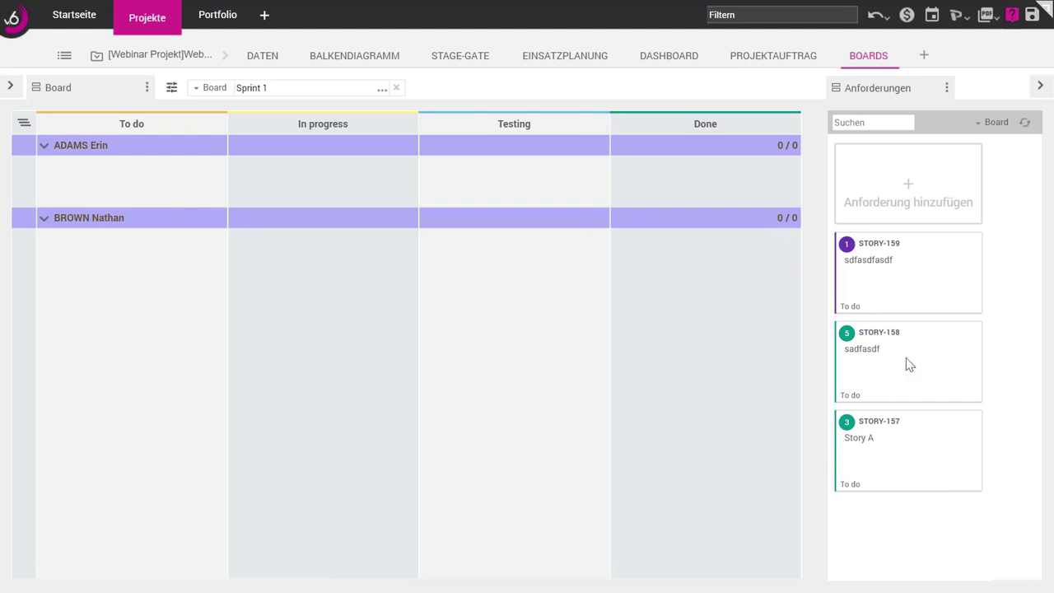
- Assign "sdfasdfasdf" to the first team member's To do lane, and "sadfasdf" and "Story A" to the second member's
{"action": "left_click_drag", "start_coordinate": [896, 272], "coordinate": [99, 178]}
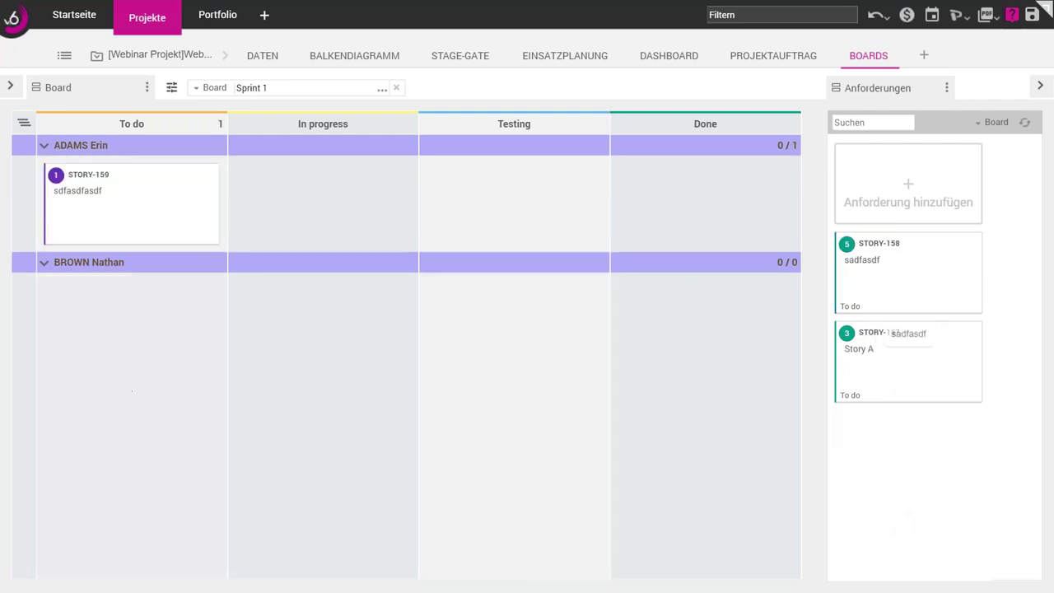
{"action": "left_click_drag", "start_coordinate": [908, 333], "coordinate": [131, 321]}
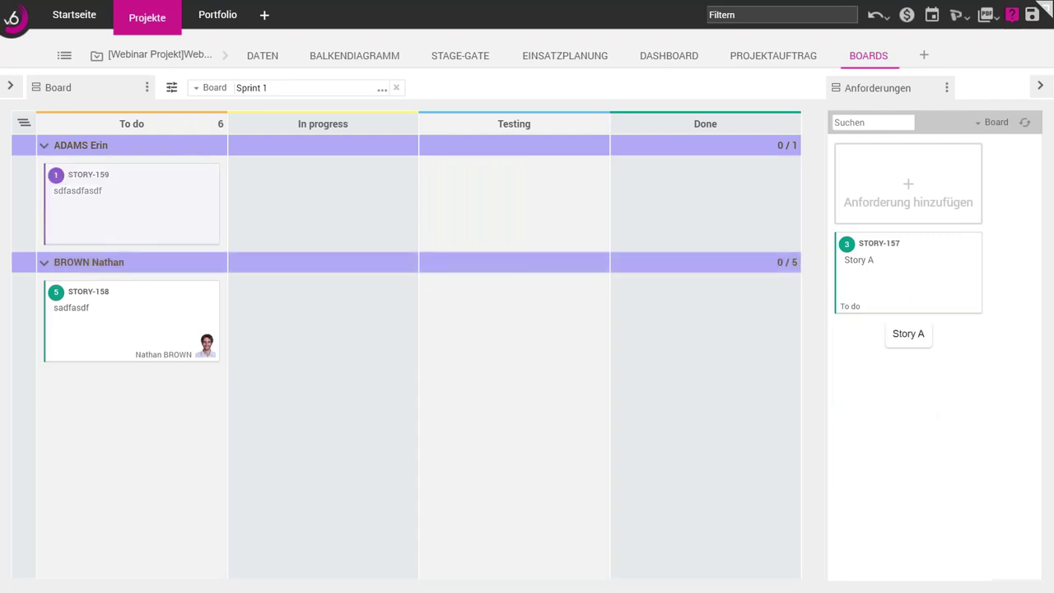
{"action": "left_click_drag", "start_coordinate": [908, 334], "coordinate": [103, 205]}
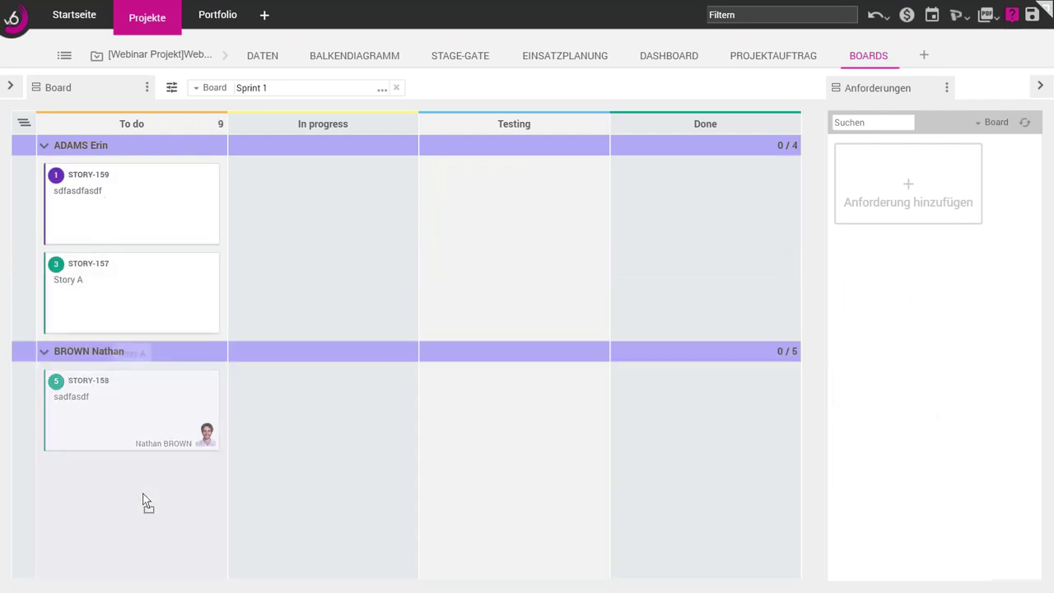
{"action": "left_click_drag", "start_coordinate": [143, 499], "coordinate": [145, 495]}
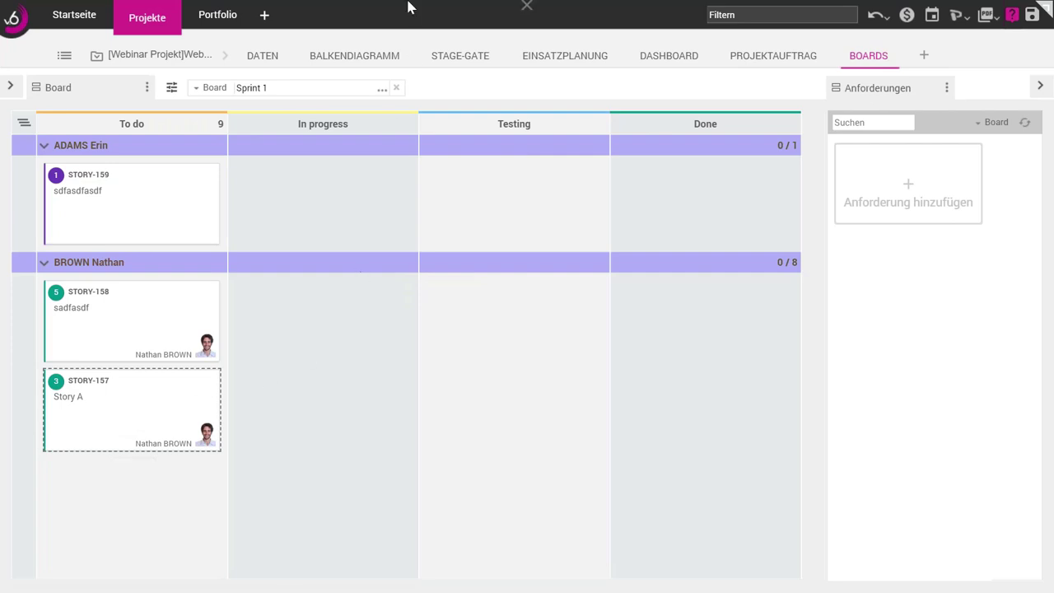
- Switch to the private browser window where the second team member is signed in, and show that Planisware start page full screen
{"action": "mouse_move", "coordinate": [436, 18]}
{"action": "mouse_move", "coordinate": [498, 7]}
{"action": "left_click", "coordinate": [526, 58]}
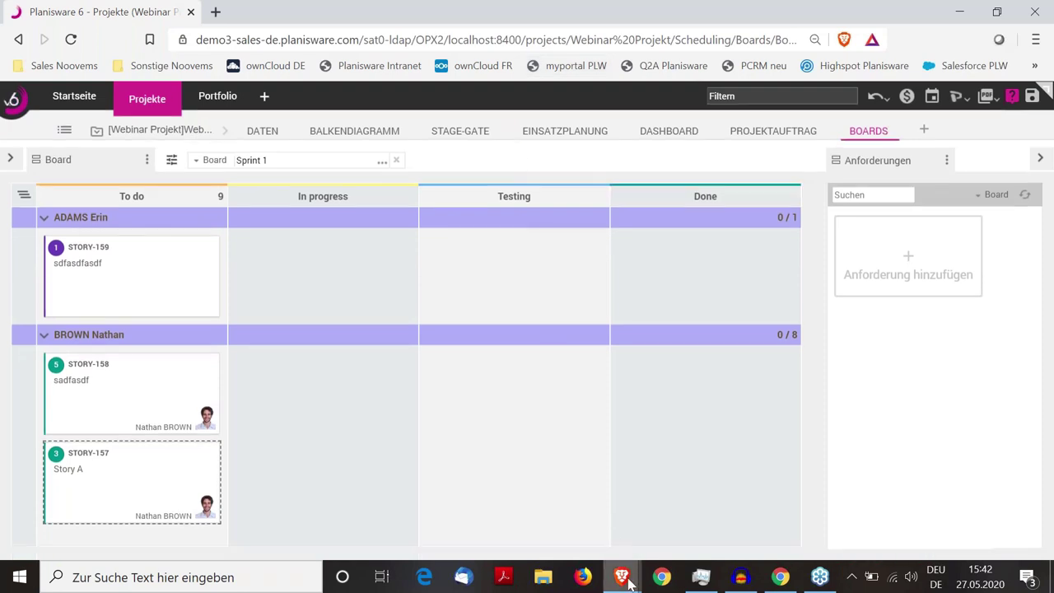
{"action": "mouse_move", "coordinate": [623, 581]}
{"action": "left_click", "coordinate": [687, 509]}
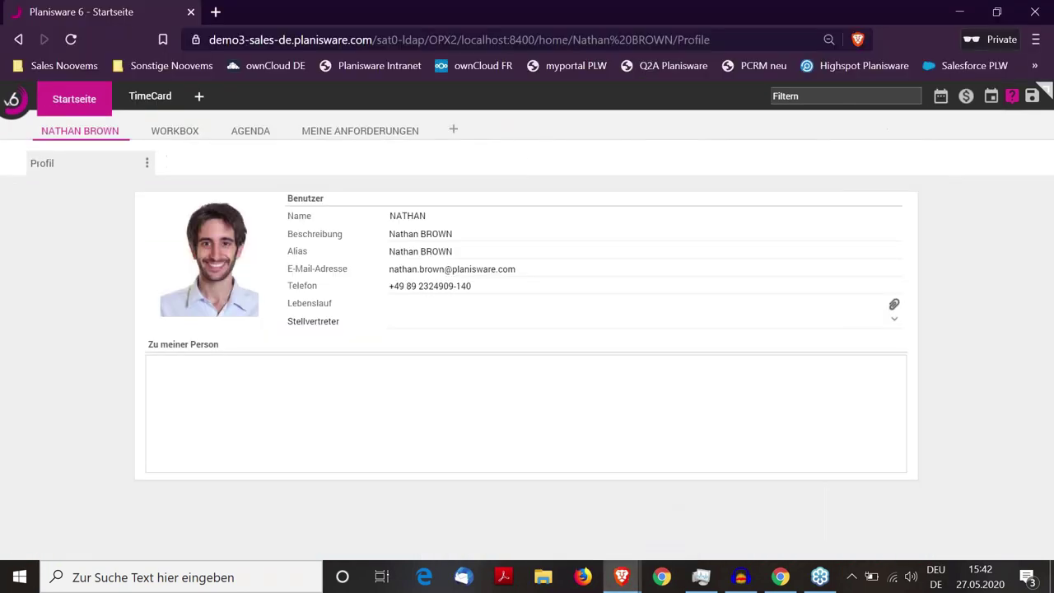
{"action": "left_click", "coordinate": [82, 99]}
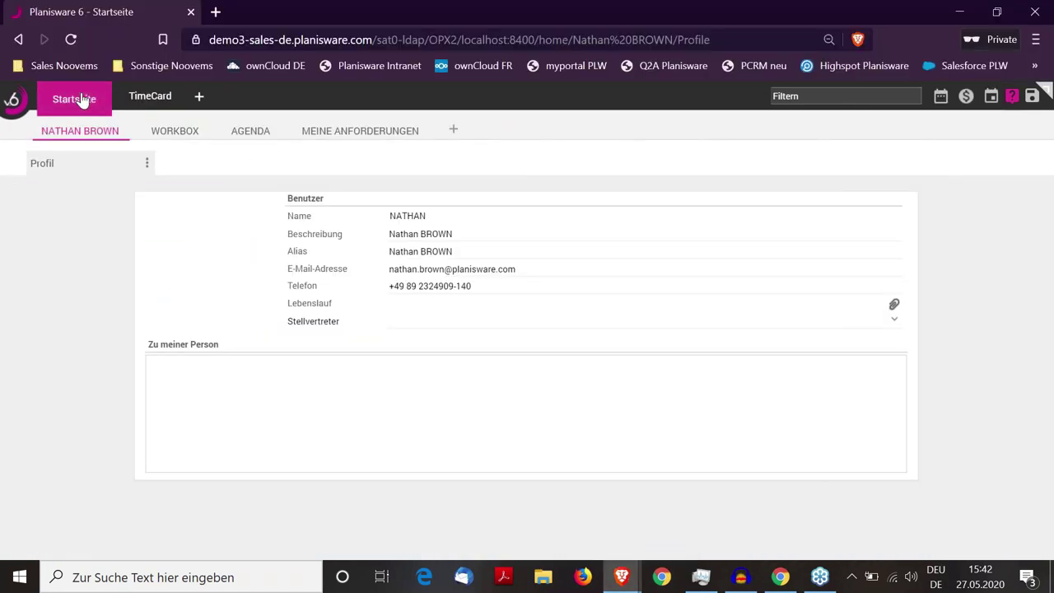
{"action": "left_click", "coordinate": [1035, 39]}
{"action": "left_click", "coordinate": [1028, 314]}
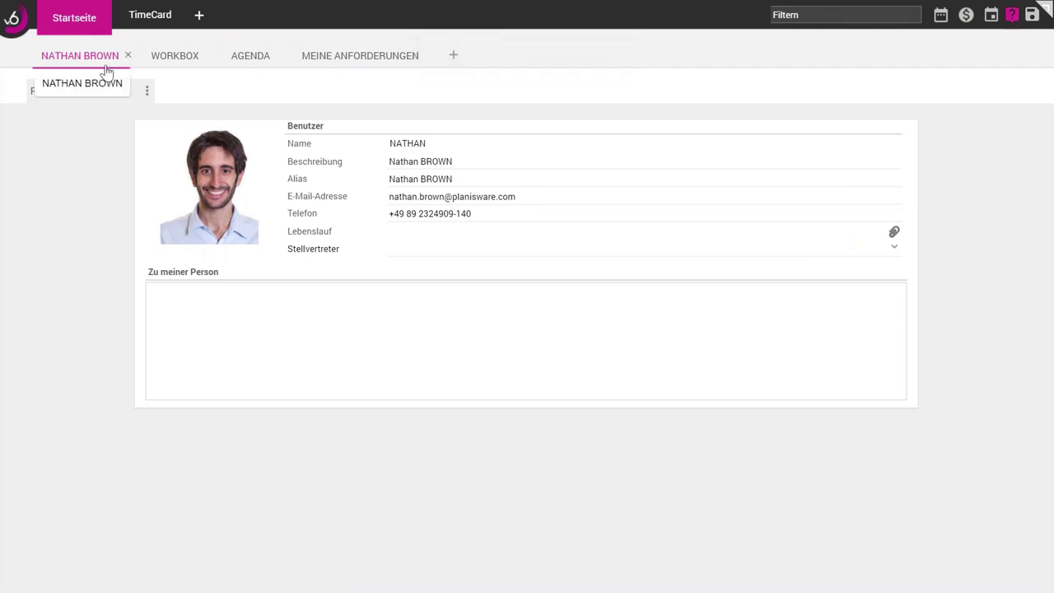
- Examine the team member's Workbox tasks and the Meine Anforderungen board with the assigned requirements
{"action": "left_click", "coordinate": [175, 55]}
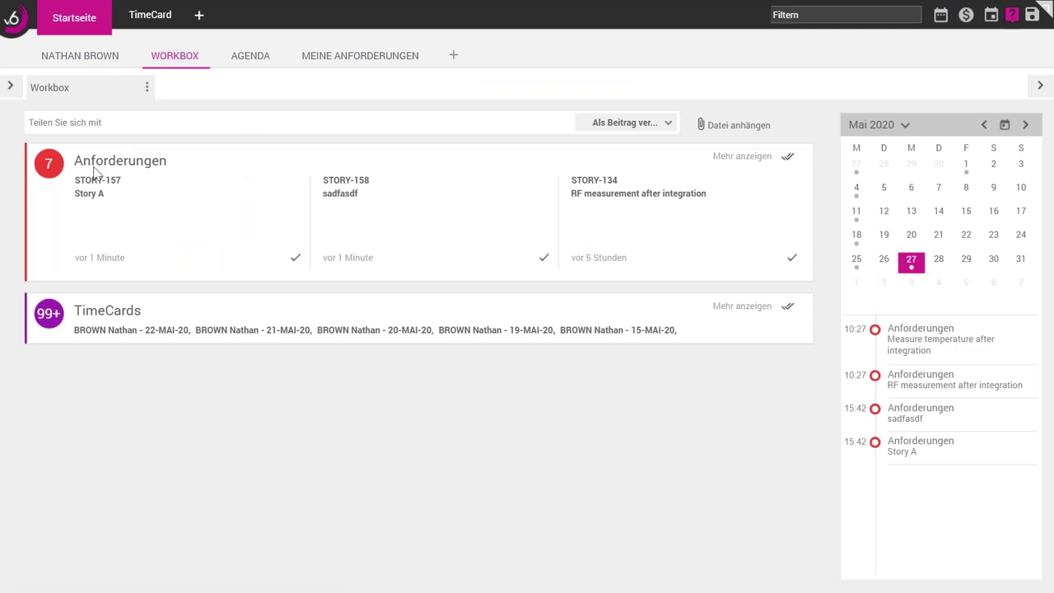
{"action": "left_click", "coordinate": [360, 58]}
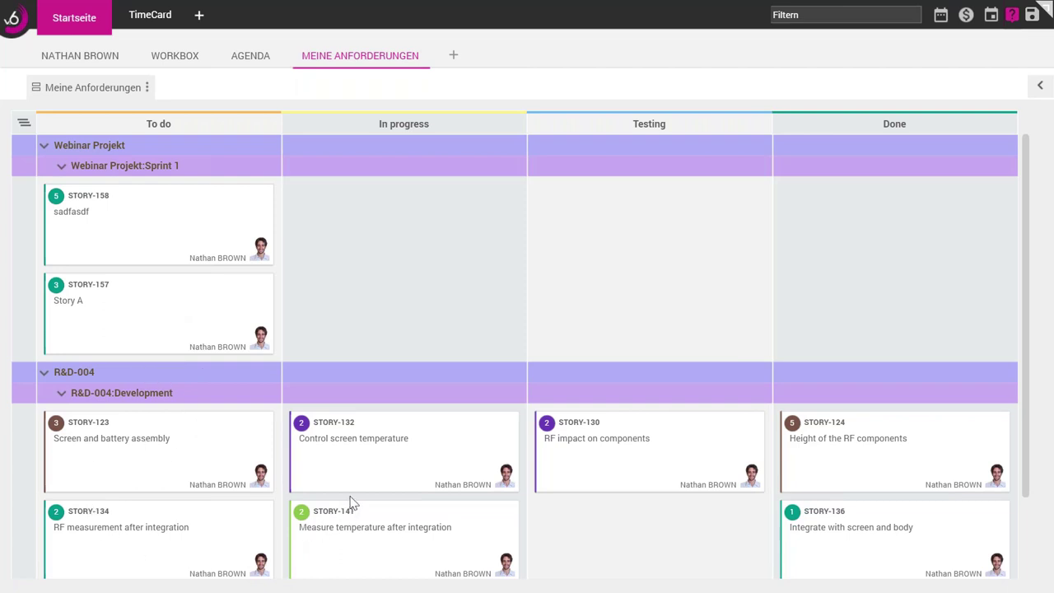
{"action": "scroll", "coordinate": [362, 506], "scroll_direction": "down", "scroll_amount": 2}
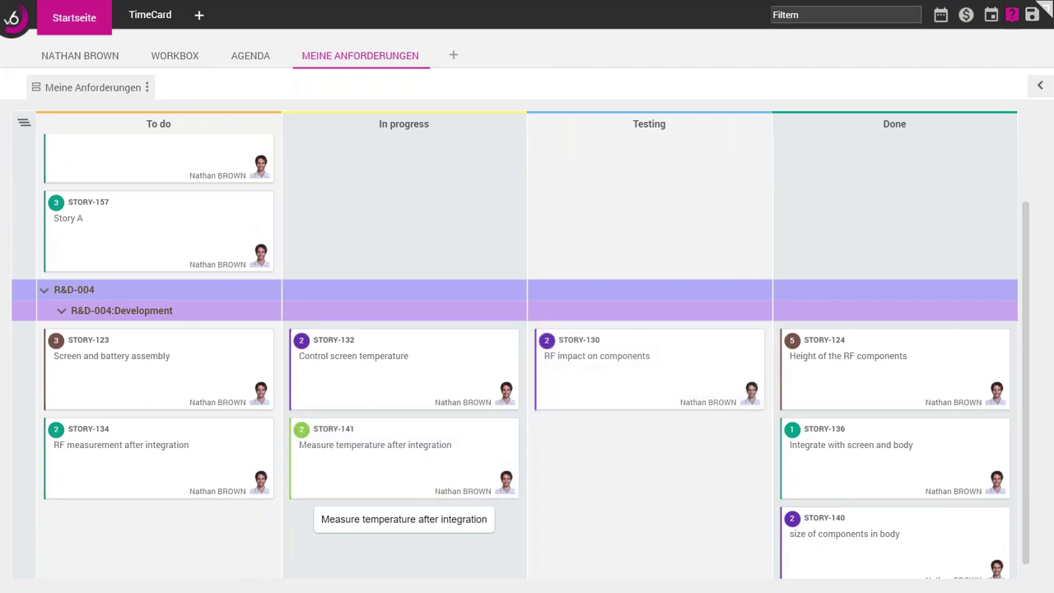
- Move "Measure temperature after integration" to Testing, "Story A" to Done and "sadfasdf" to In progress on the team member's requirements board
{"action": "left_click_drag", "start_coordinate": [403, 485], "coordinate": [592, 477]}
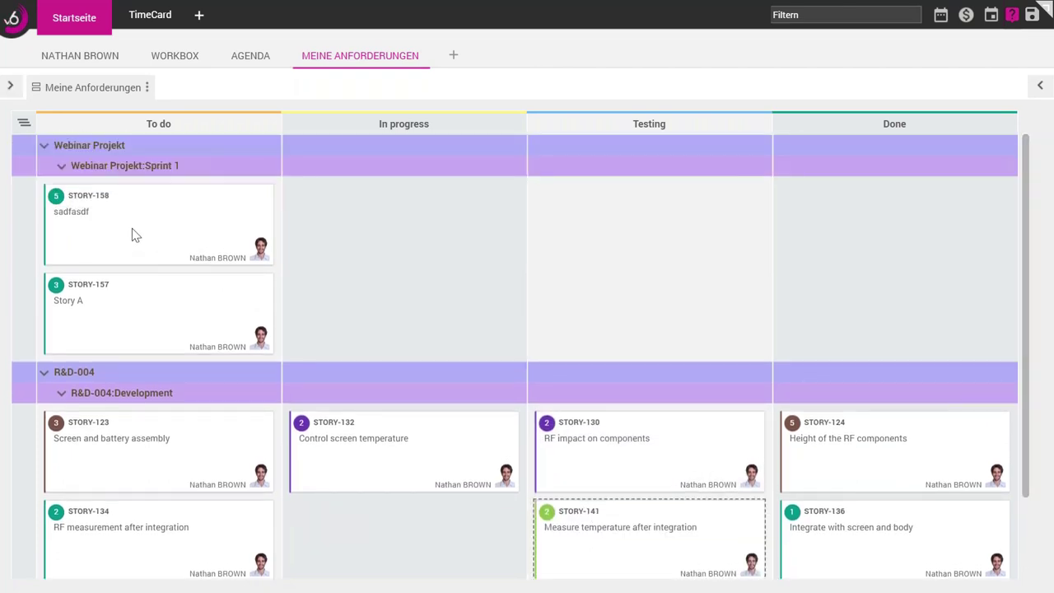
{"action": "left_click_drag", "start_coordinate": [158, 313], "coordinate": [888, 264]}
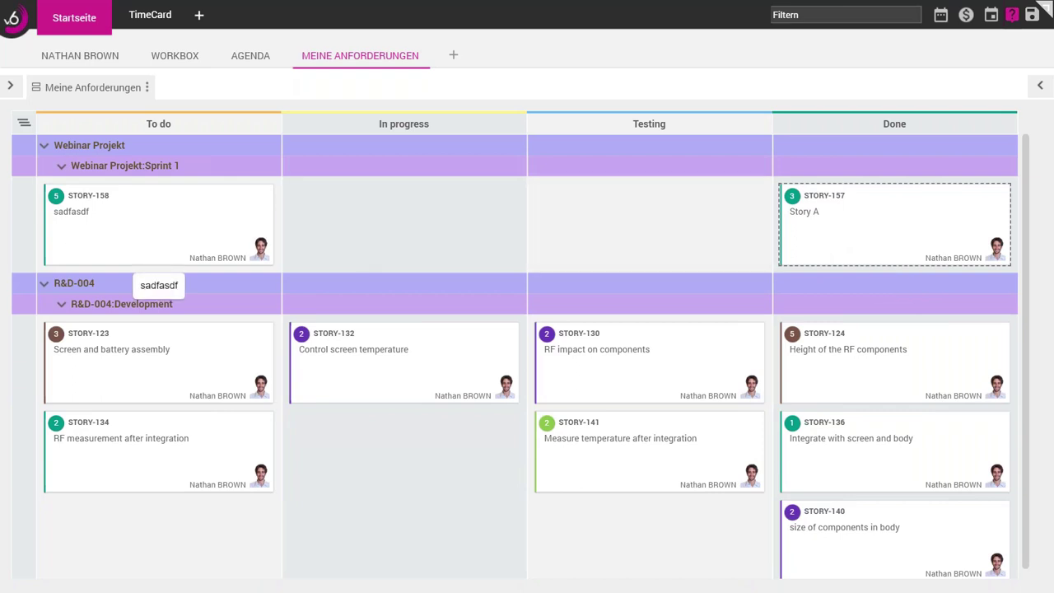
{"action": "left_click_drag", "start_coordinate": [156, 235], "coordinate": [658, 224]}
{"action": "left_click_drag", "start_coordinate": [440, 241], "coordinate": [441, 240]}
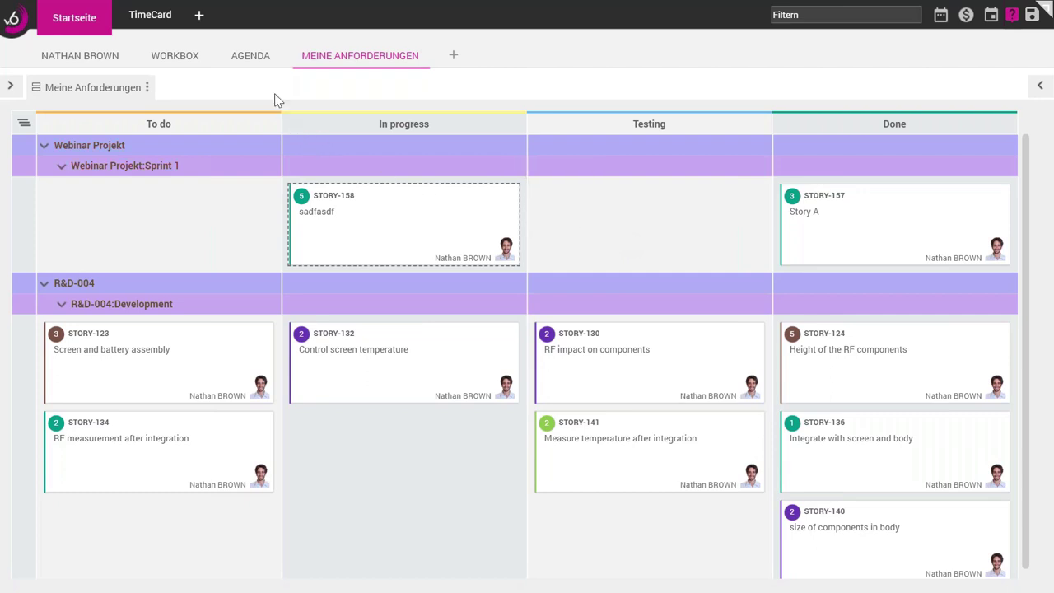
- View the modules available to the team member and the weekly TimeCard entries, and return to the Startseite board
{"action": "left_click", "coordinate": [199, 18]}
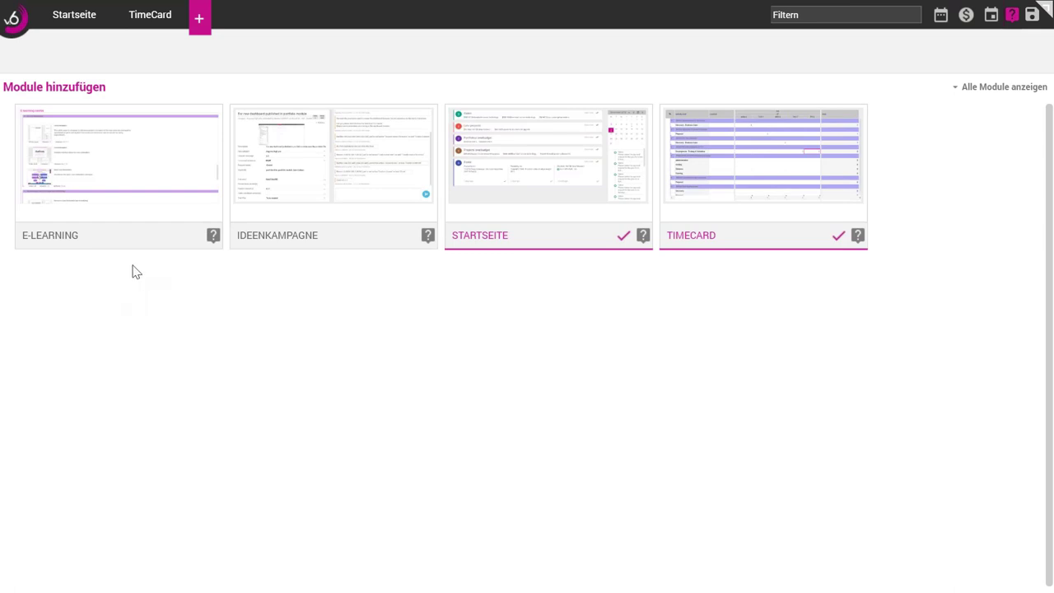
{"action": "left_click", "coordinate": [157, 26]}
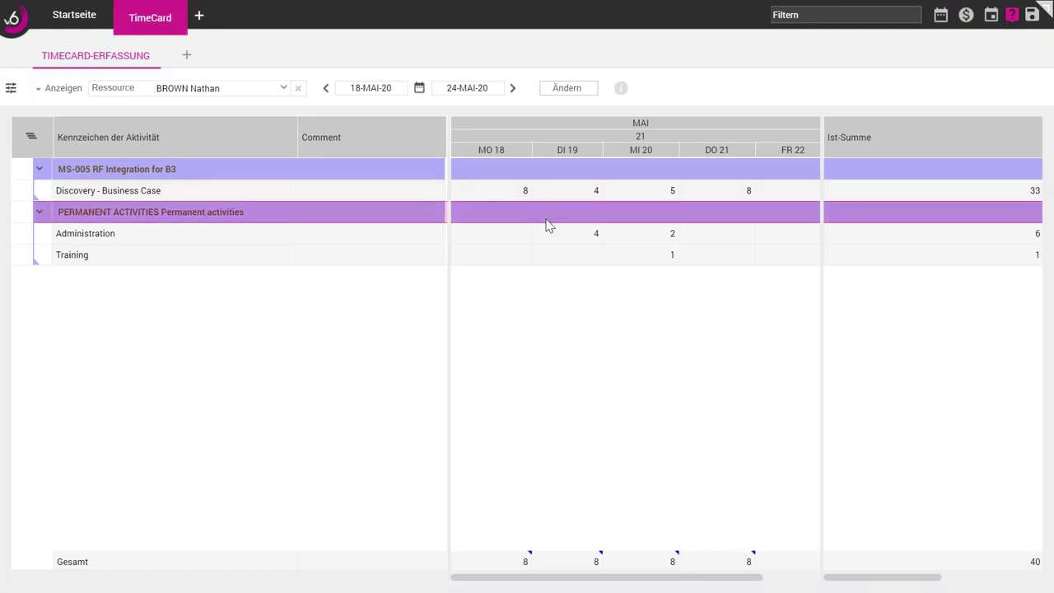
{"action": "left_click", "coordinate": [72, 20]}
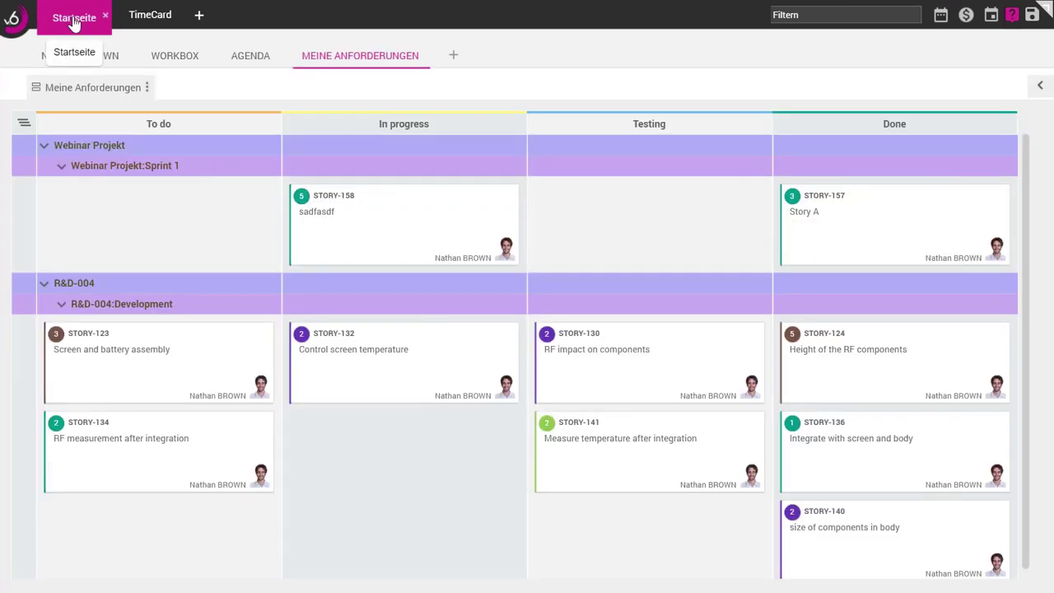
- Switch to the browser window with Webinar Projekt and show its Sprint 1 board full screen with the requirements panel collapsed
{"action": "left_click", "coordinate": [526, 56]}
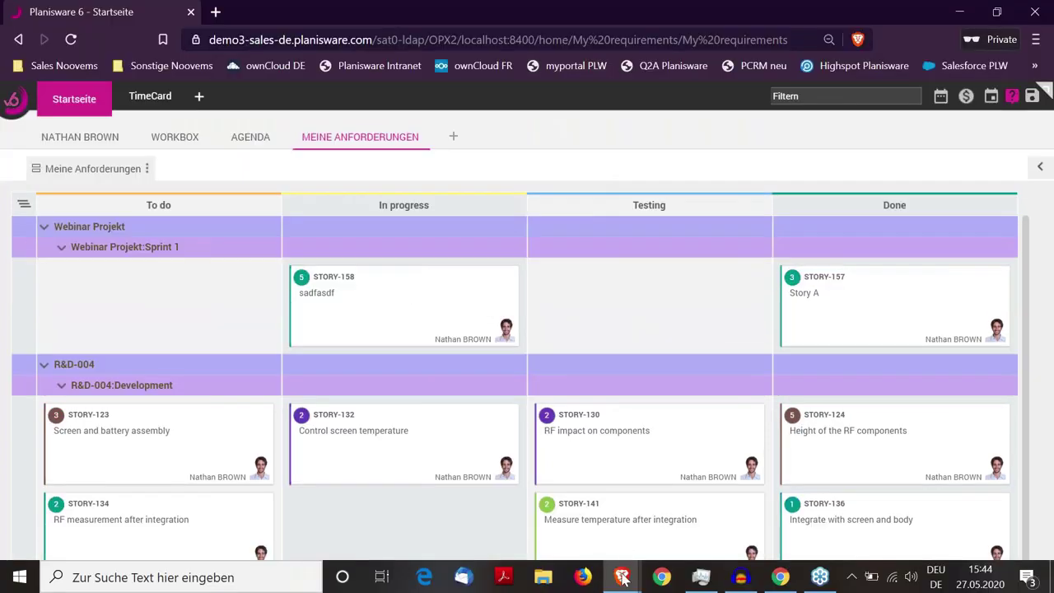
{"action": "mouse_move", "coordinate": [621, 576]}
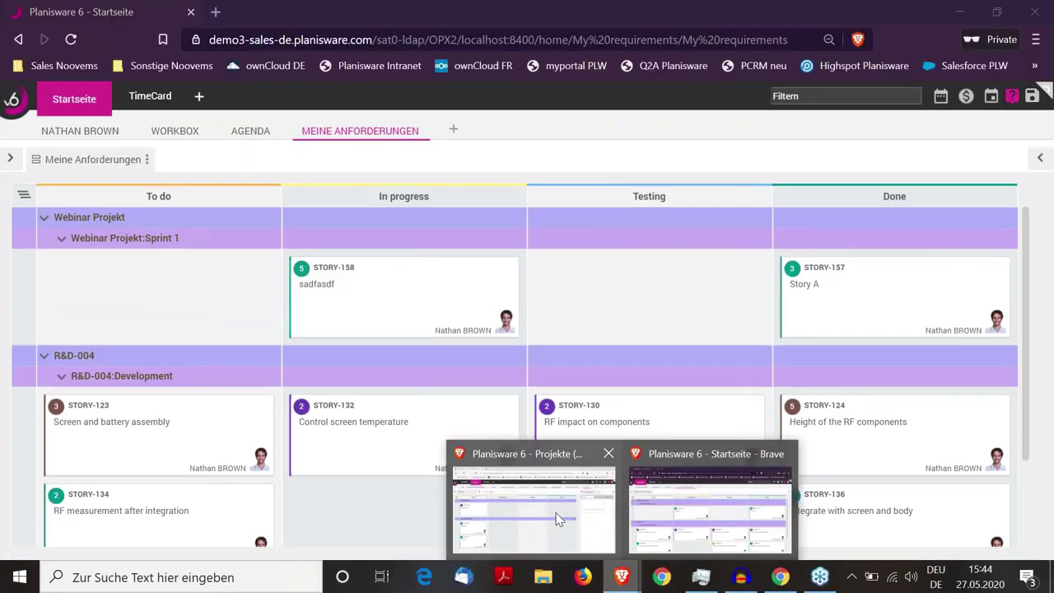
{"action": "left_click", "coordinate": [554, 511]}
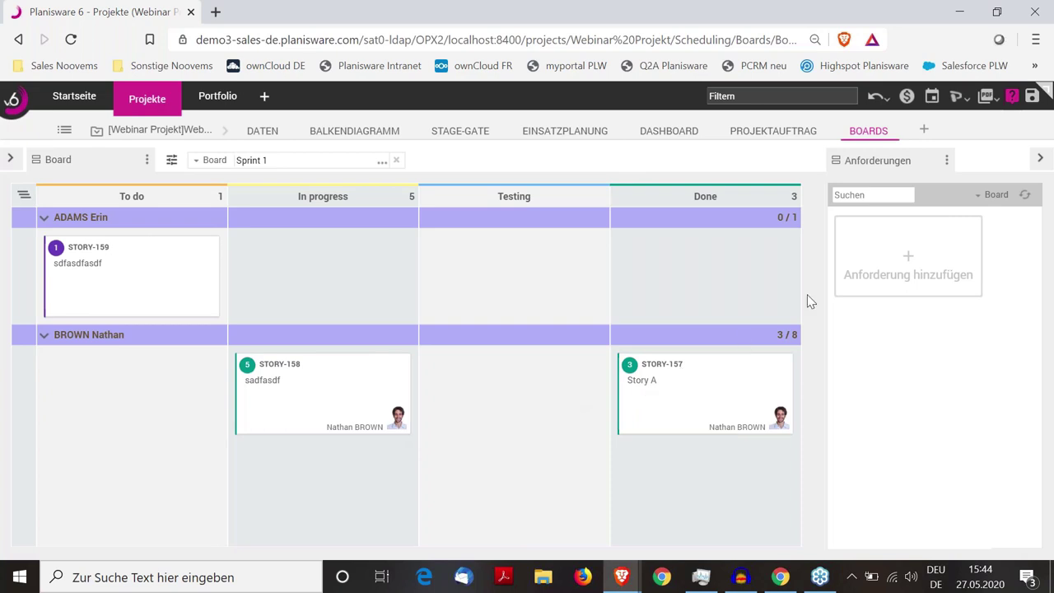
{"action": "left_click", "coordinate": [1036, 40]}
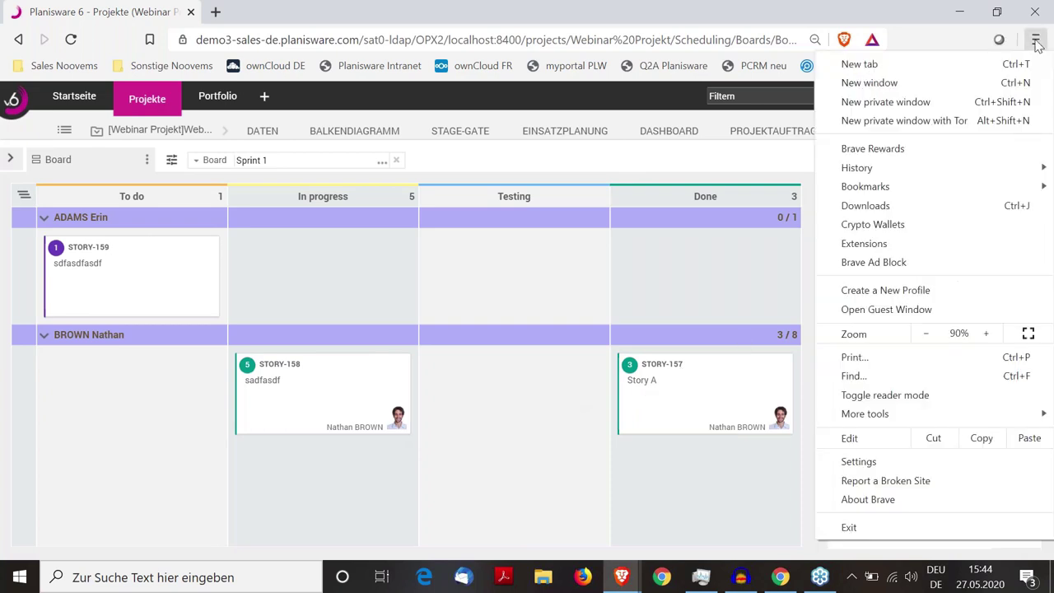
{"action": "left_click", "coordinate": [1028, 334]}
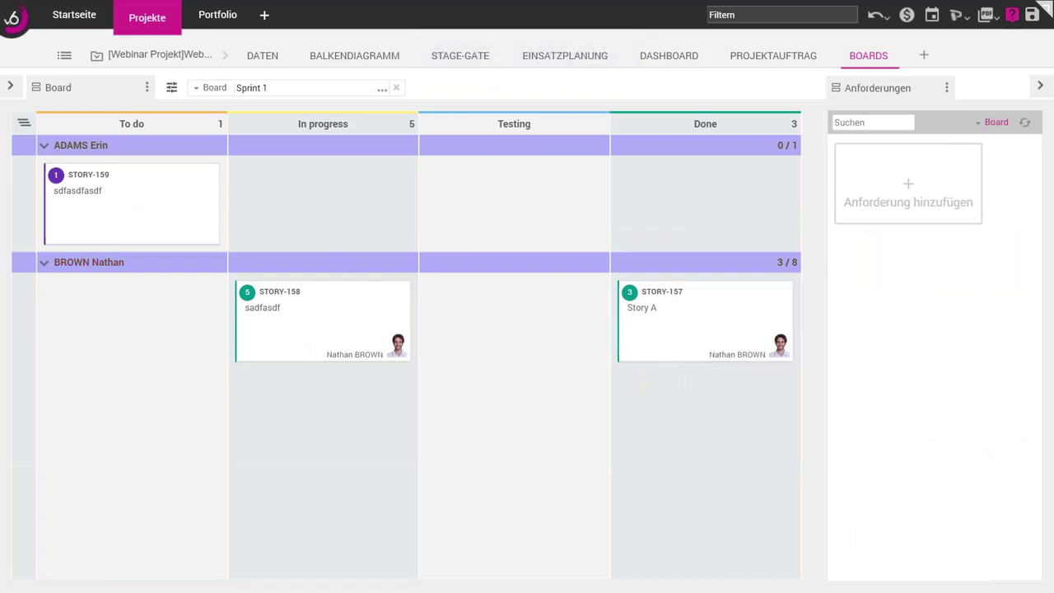
{"action": "left_click", "coordinate": [1040, 87]}
{"action": "left_click", "coordinate": [1041, 88]}
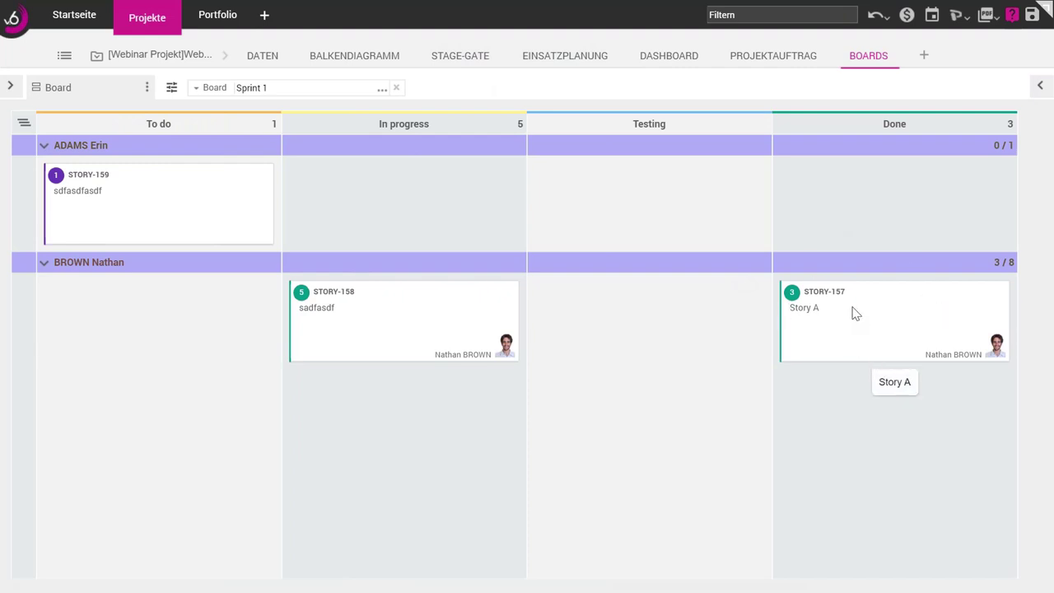
- Check the capacity of "Story A" and examine Sprint 1's progress and requirement status in the Fortschritt view
{"action": "mouse_move", "coordinate": [795, 297]}
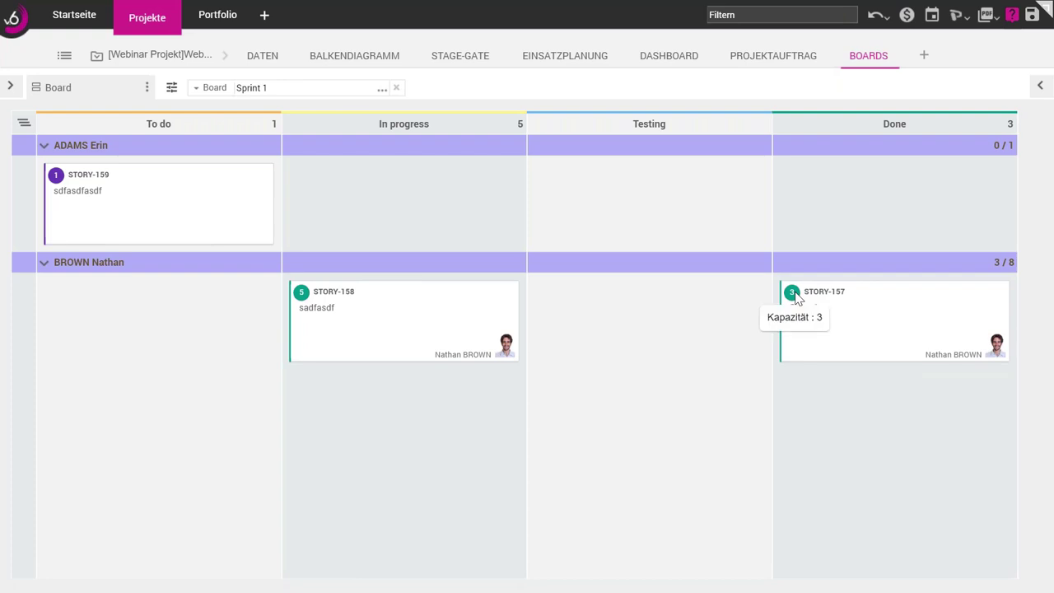
{"action": "left_click", "coordinate": [115, 90]}
{"action": "left_click", "coordinate": [65, 226]}
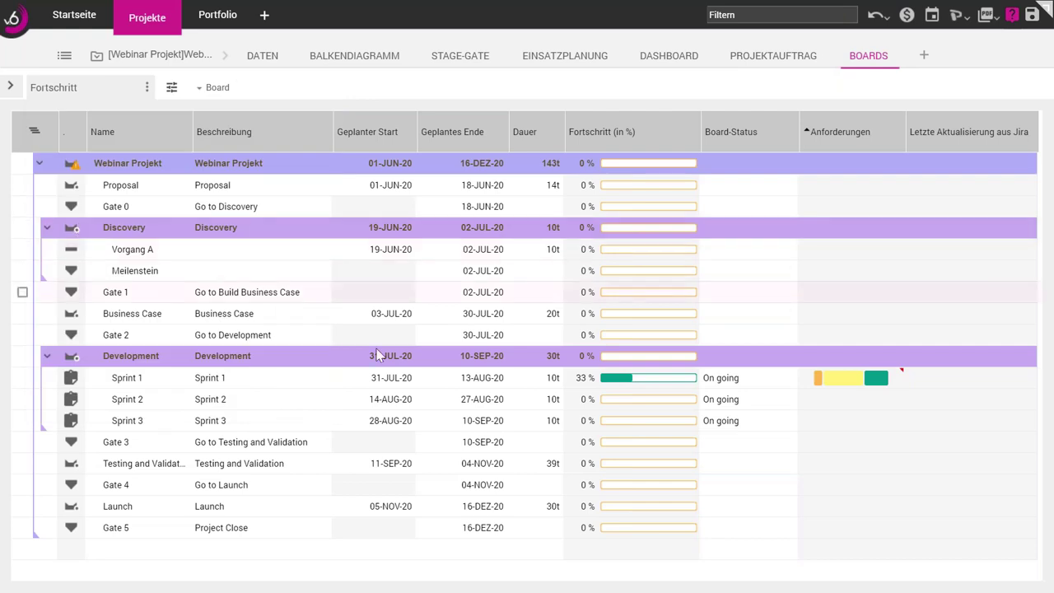
{"action": "left_click", "coordinate": [581, 384]}
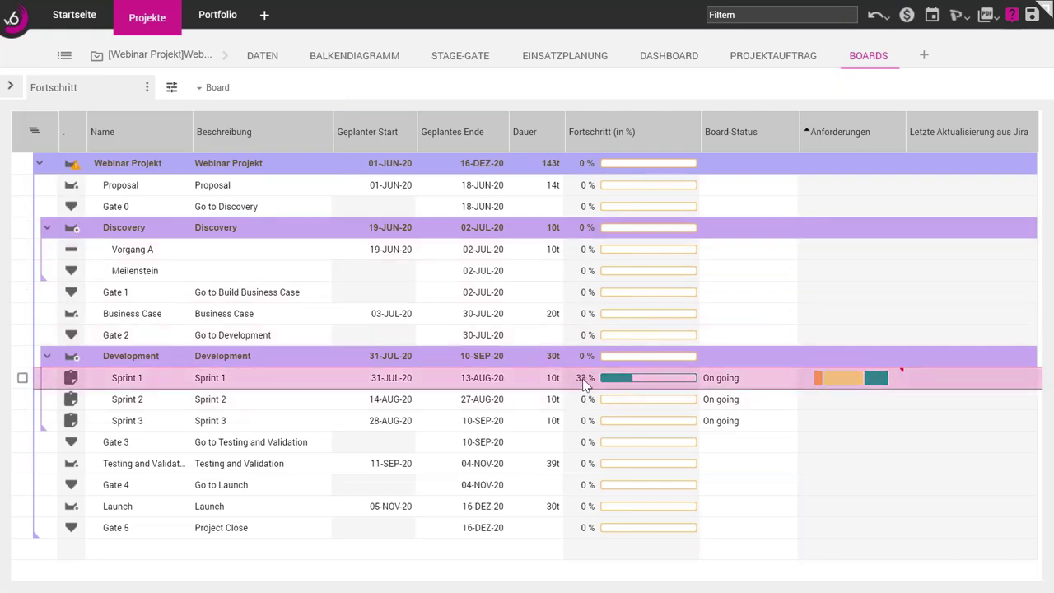
{"action": "mouse_move", "coordinate": [876, 377]}
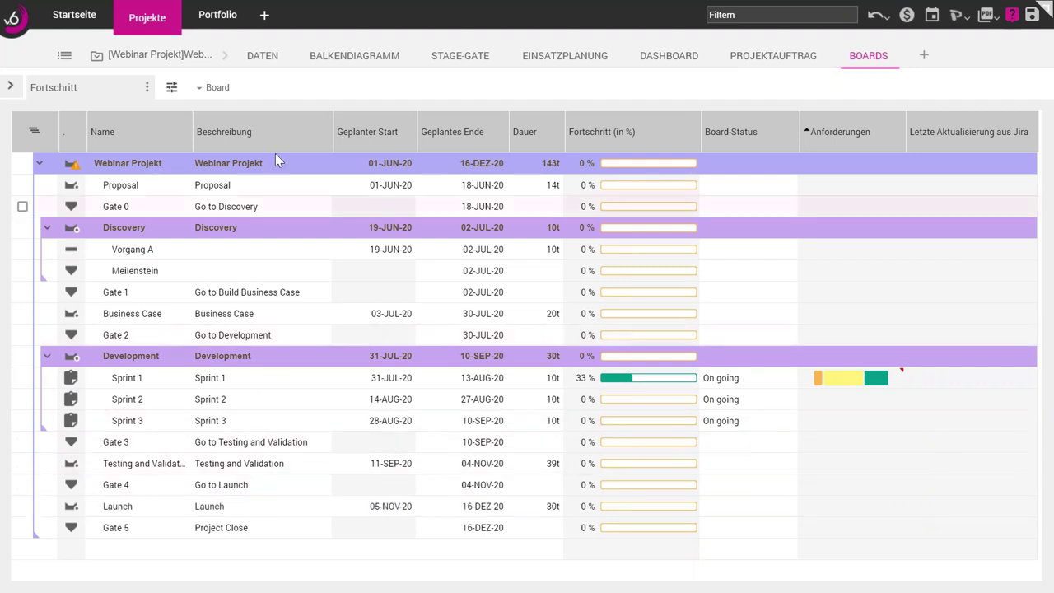
- Review the Sprint 1 resource assignments in the project's bar chart, and return to the Sprint 1 board
{"action": "left_click", "coordinate": [352, 59]}
{"action": "scroll", "coordinate": [288, 284], "scroll_direction": "up", "scroll_amount": 3}
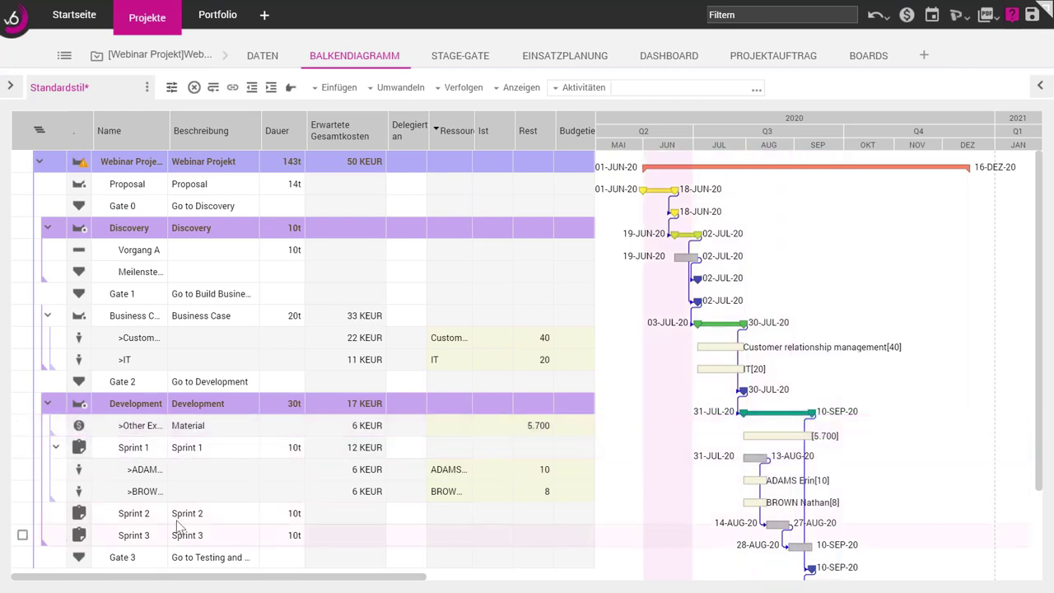
{"action": "left_click", "coordinate": [868, 58]}
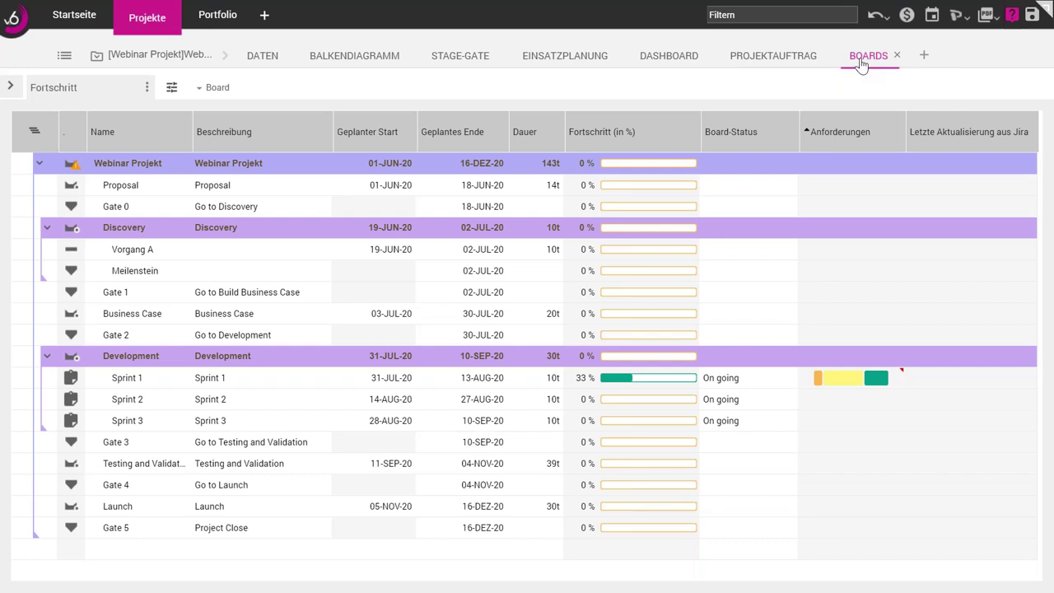
{"action": "left_click", "coordinate": [112, 93]}
{"action": "left_click", "coordinate": [66, 169]}
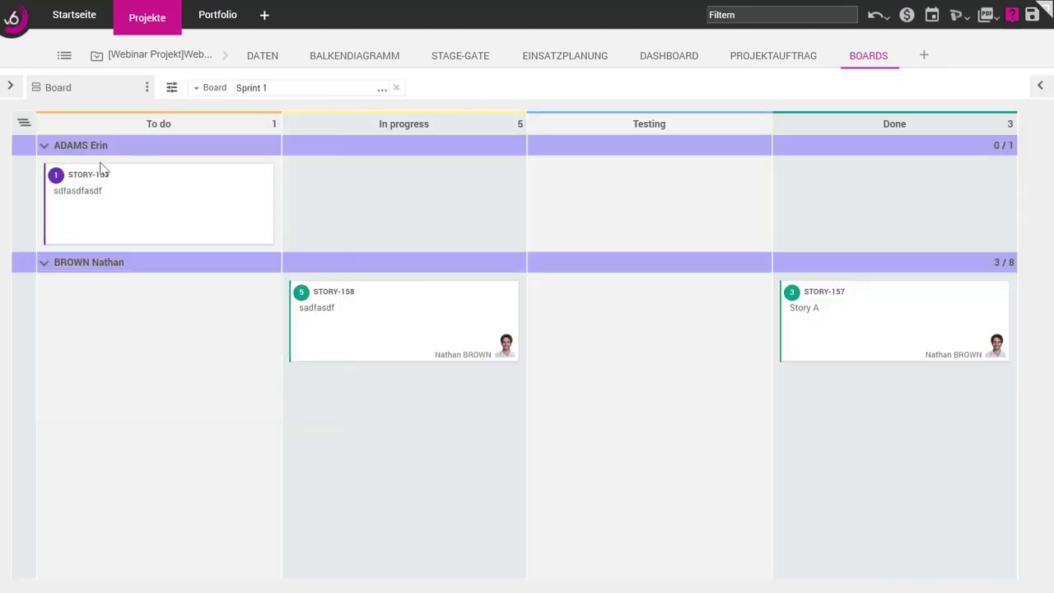
- Add a third project member, from the Customer relationship group, to the Sprint 1 board
{"action": "left_click", "coordinate": [211, 89]}
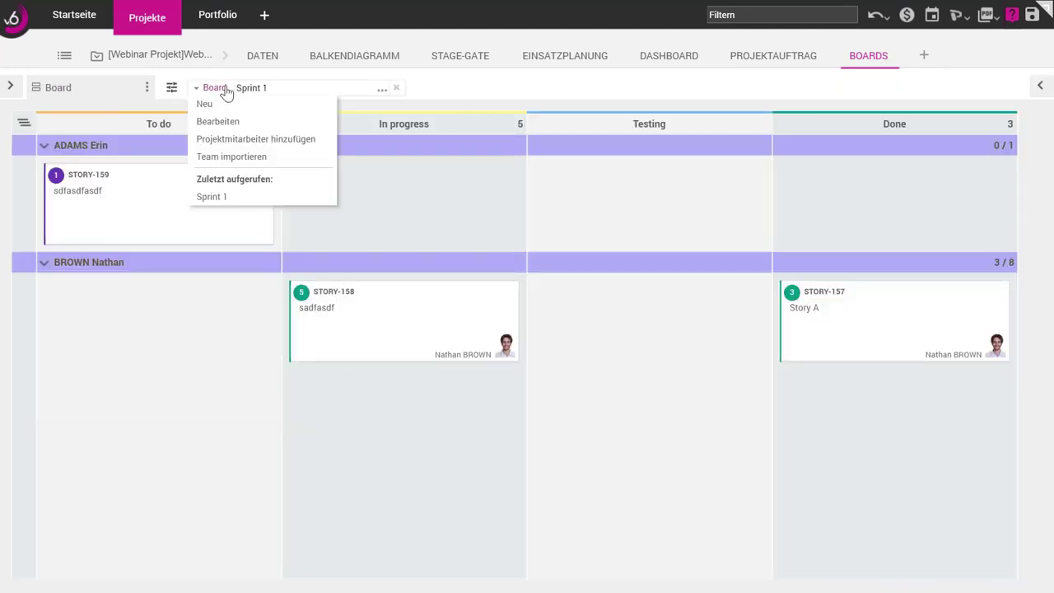
{"action": "left_click", "coordinate": [217, 92]}
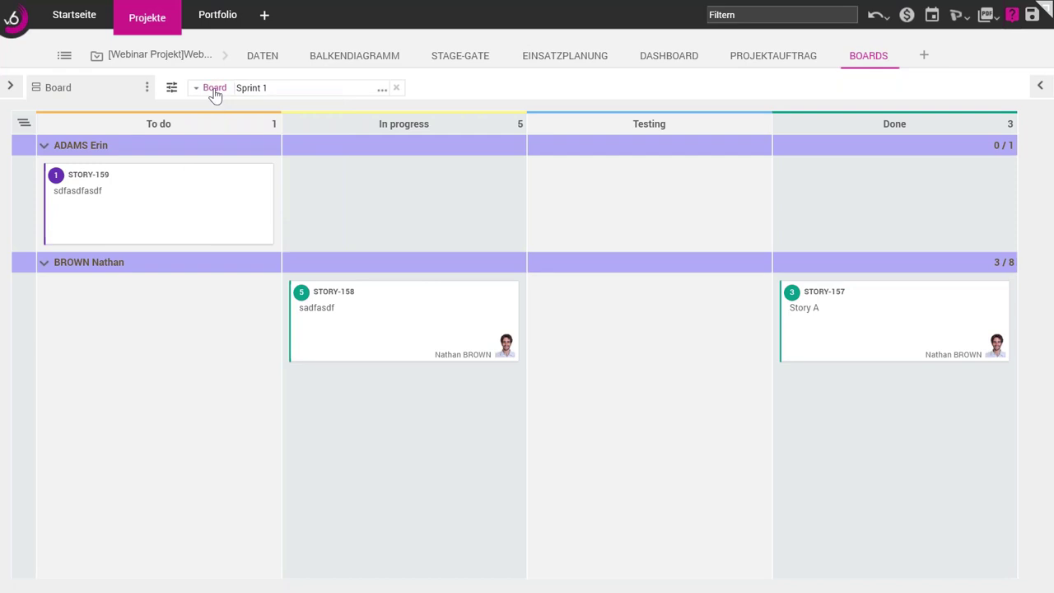
{"action": "left_click", "coordinate": [217, 94]}
{"action": "left_click", "coordinate": [233, 142]}
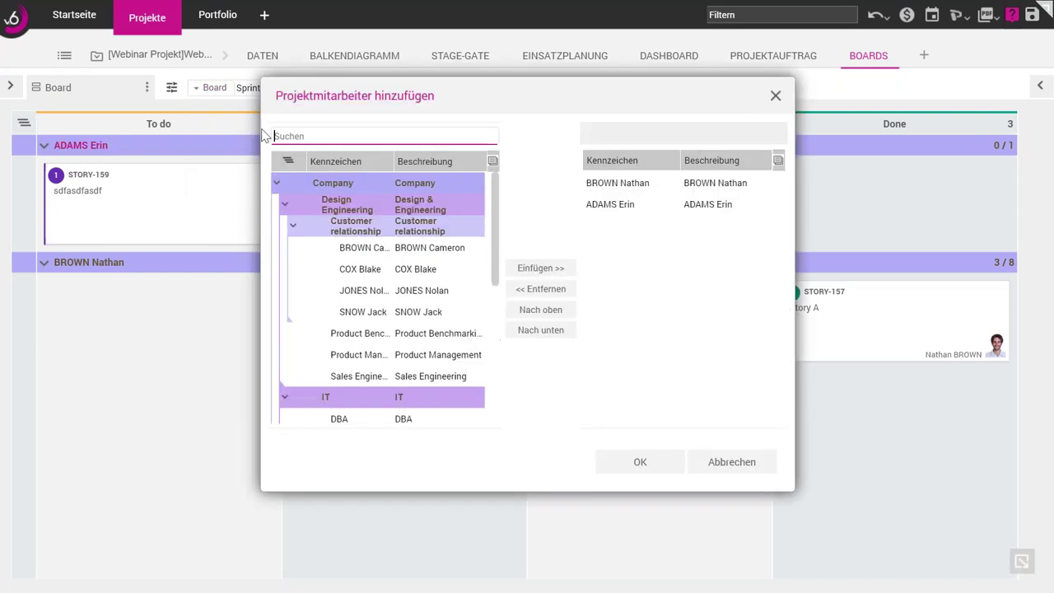
{"action": "left_click", "coordinate": [350, 272]}
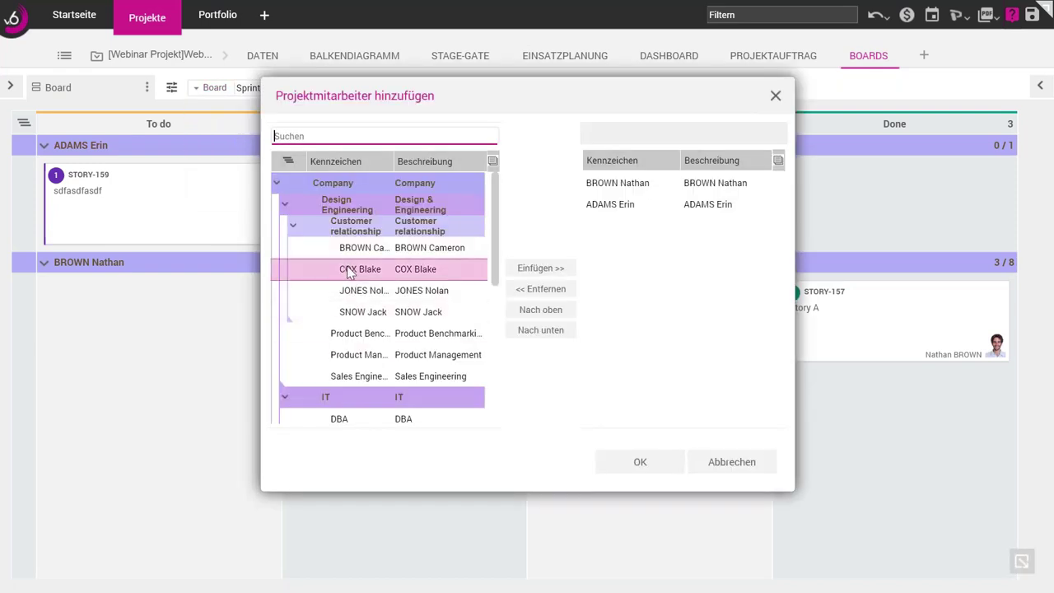
{"action": "left_click", "coordinate": [540, 268]}
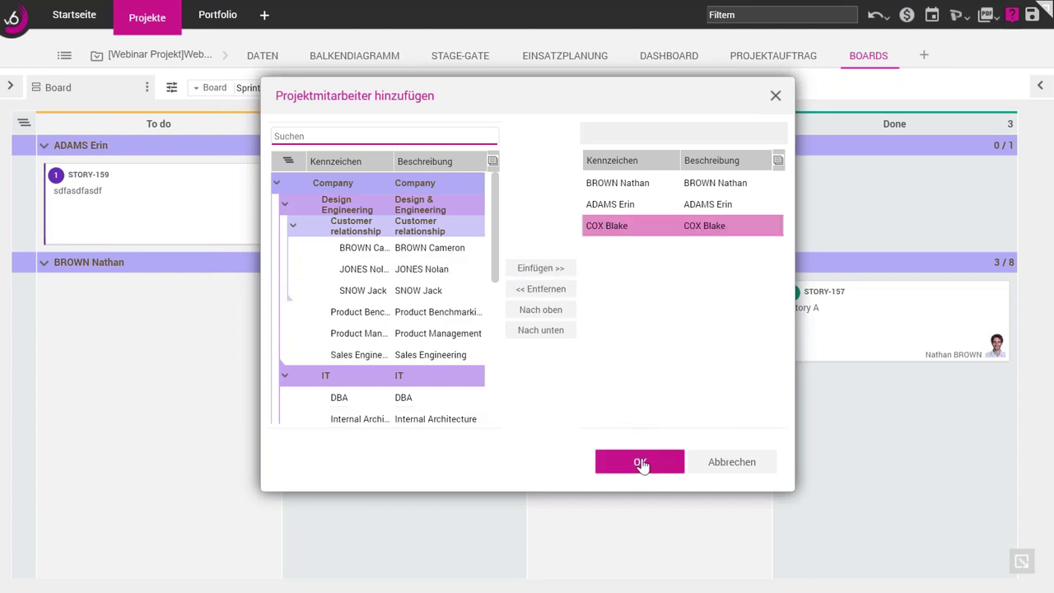
{"action": "left_click", "coordinate": [639, 462]}
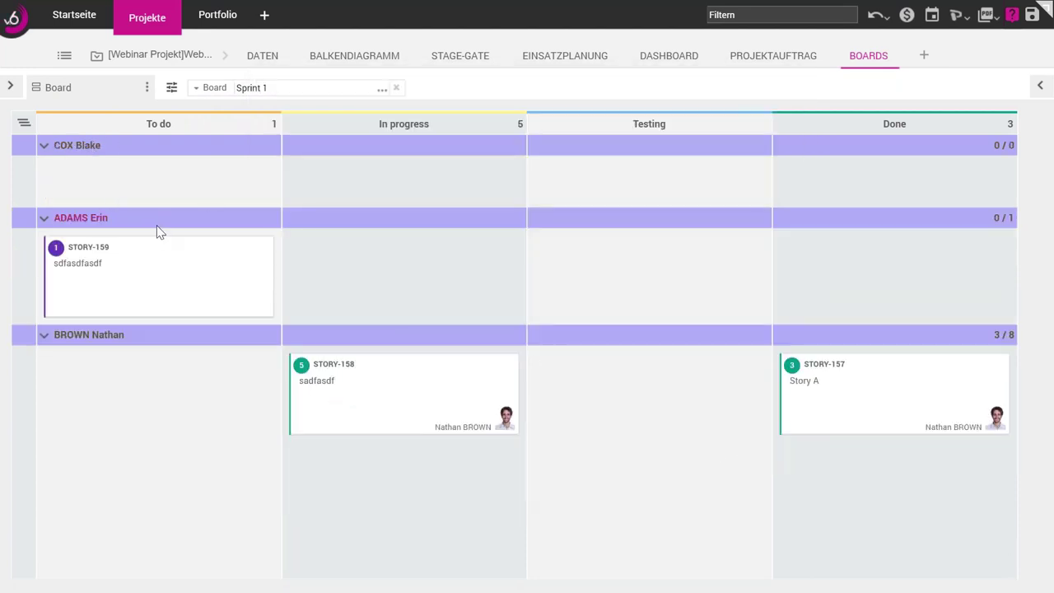
- Create the reference BUDGET_V0 for Webinar Projekt from the bar chart, described as "erste Budgetierung" and marked as Budgetreferenz
{"action": "left_click", "coordinate": [340, 64]}
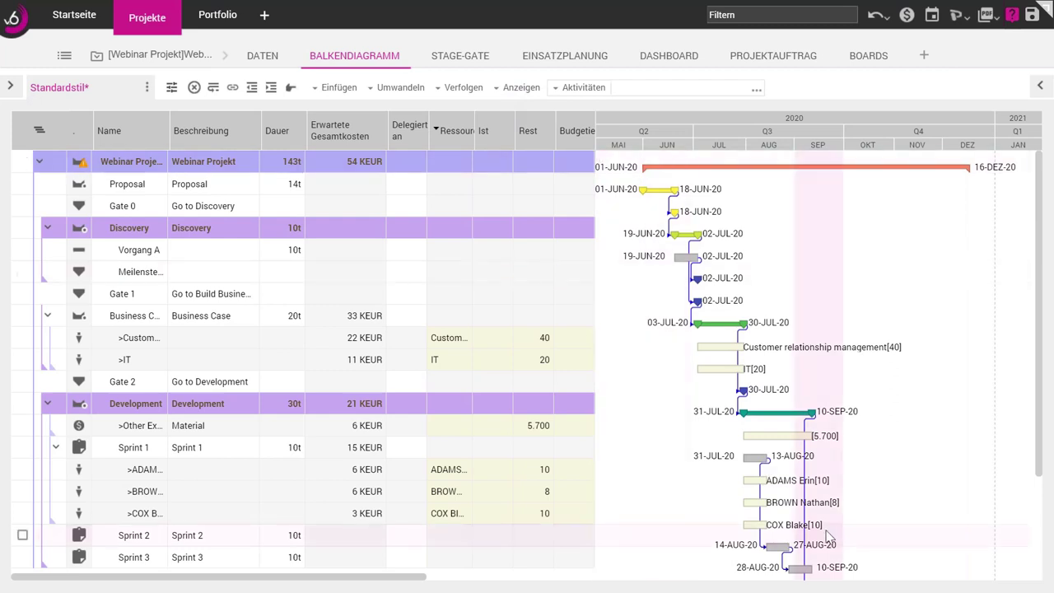
{"action": "left_click", "coordinate": [458, 92]}
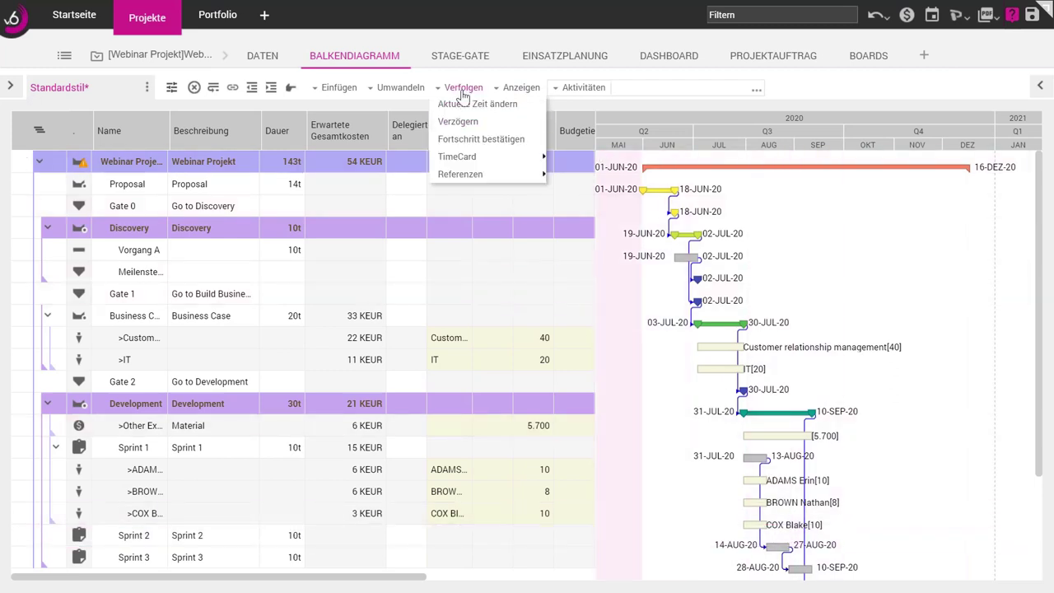
{"action": "mouse_move", "coordinate": [502, 182]}
{"action": "left_click", "coordinate": [586, 174]}
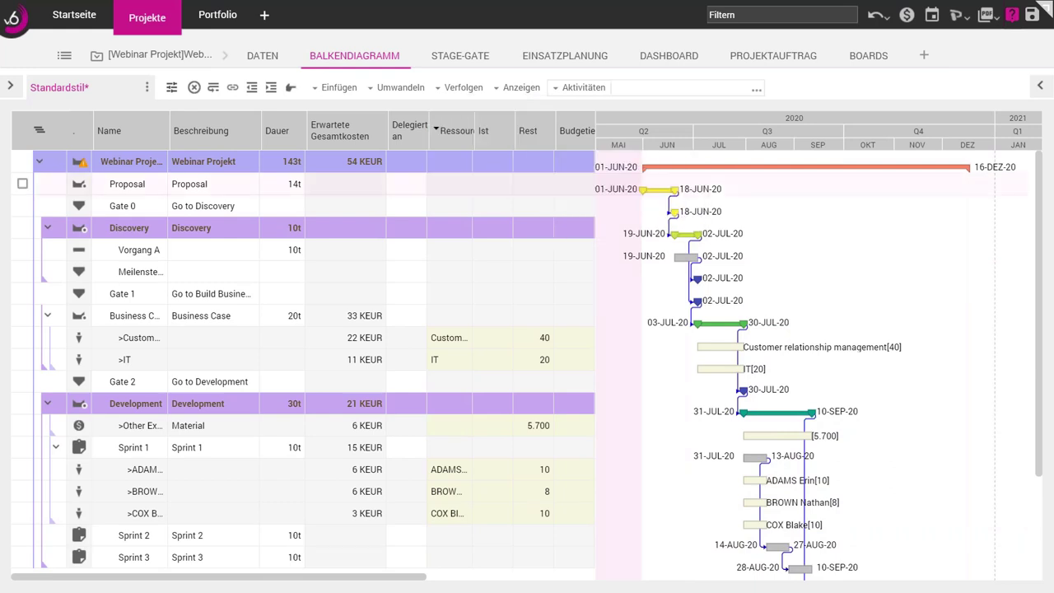
{"action": "left_click", "coordinate": [803, 149]}
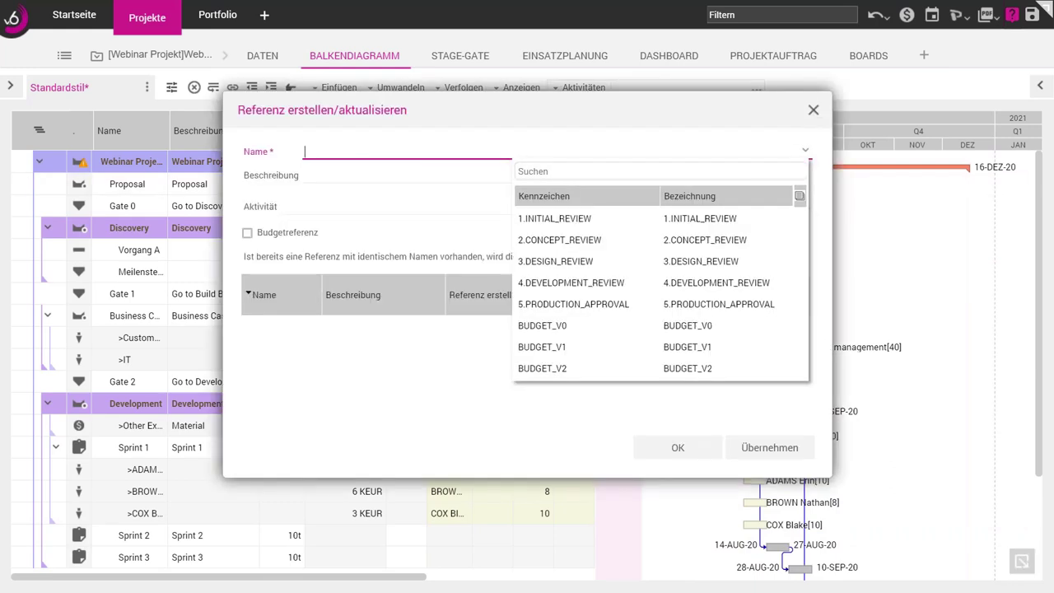
{"action": "left_click", "coordinate": [553, 328]}
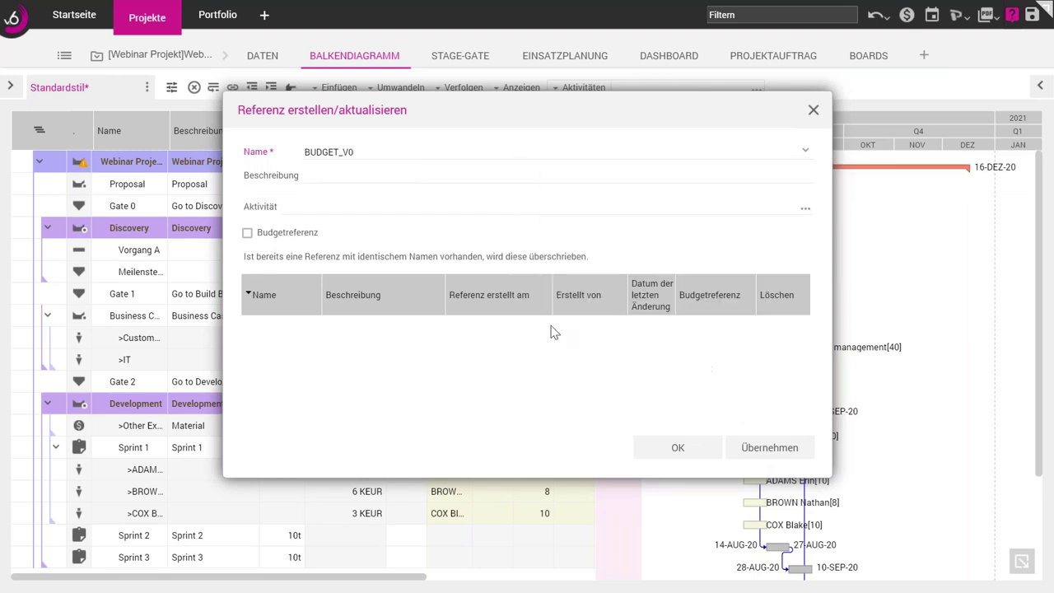
{"action": "left_click", "coordinate": [421, 169]}
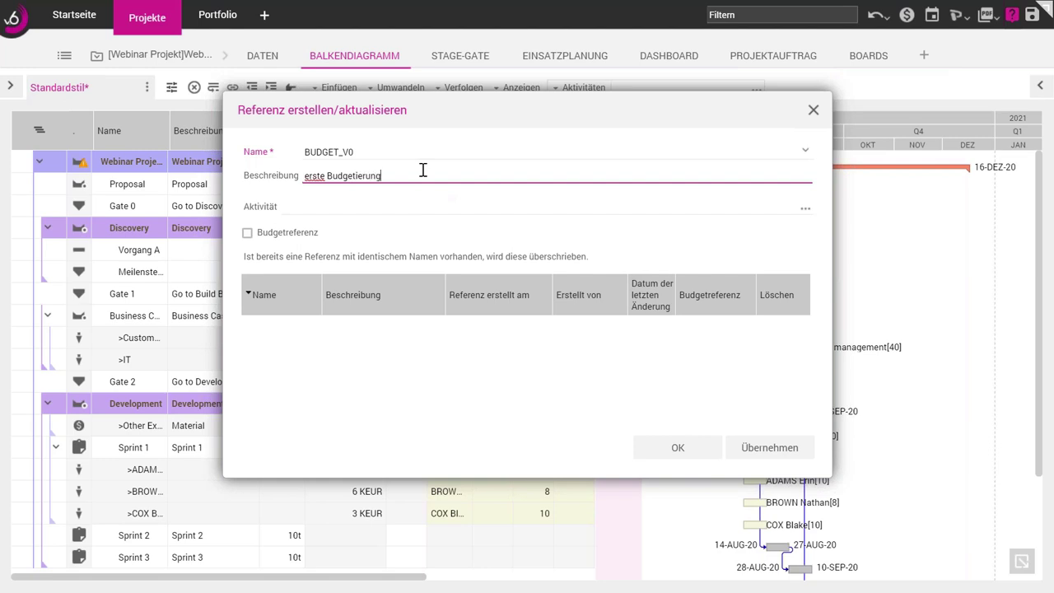
{"action": "left_click", "coordinate": [247, 232]}
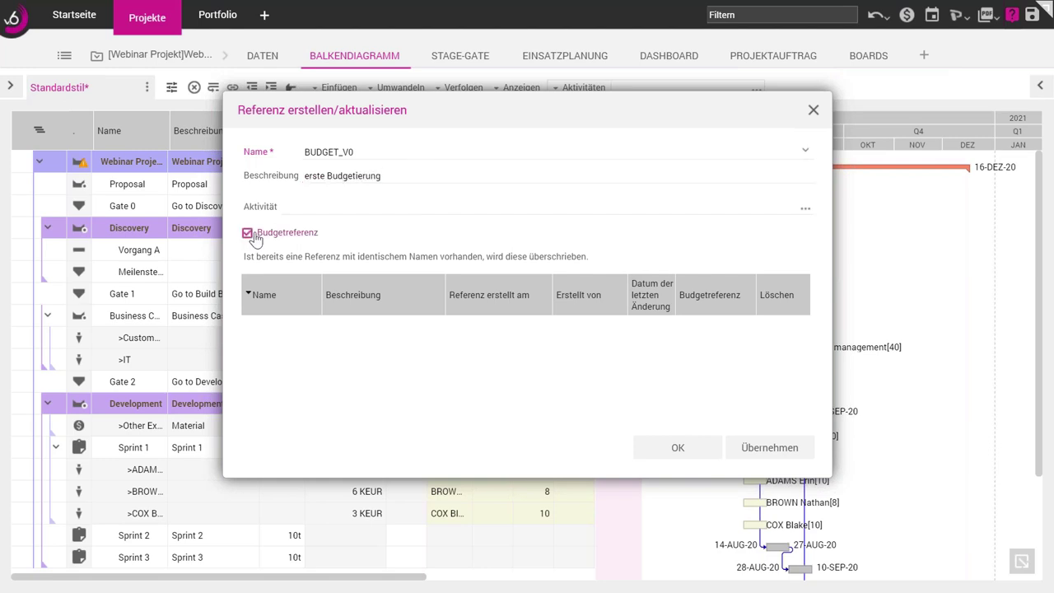
{"action": "left_click", "coordinate": [680, 455]}
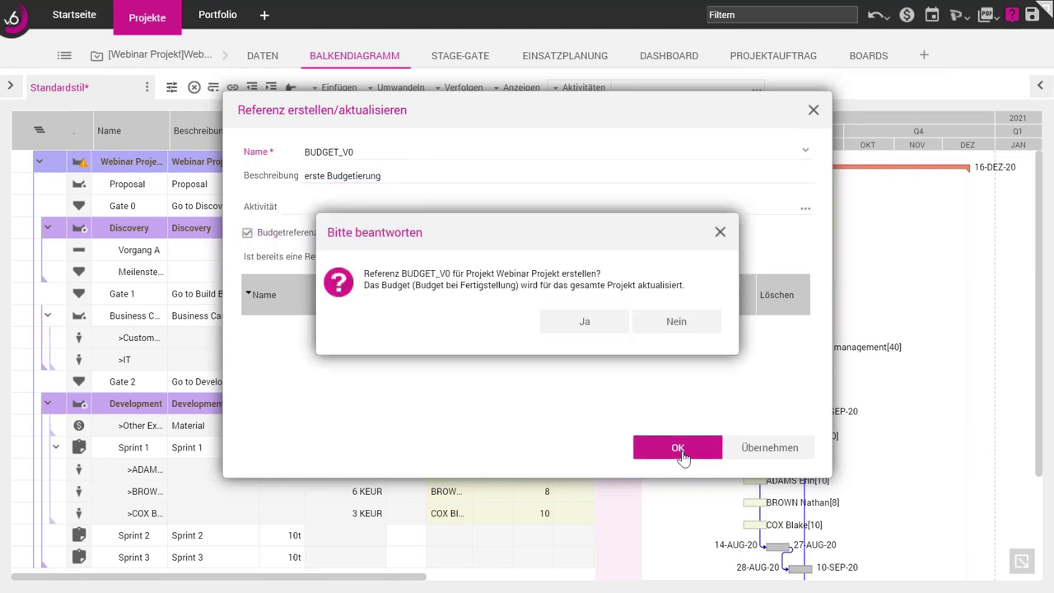
{"action": "left_click", "coordinate": [574, 326]}
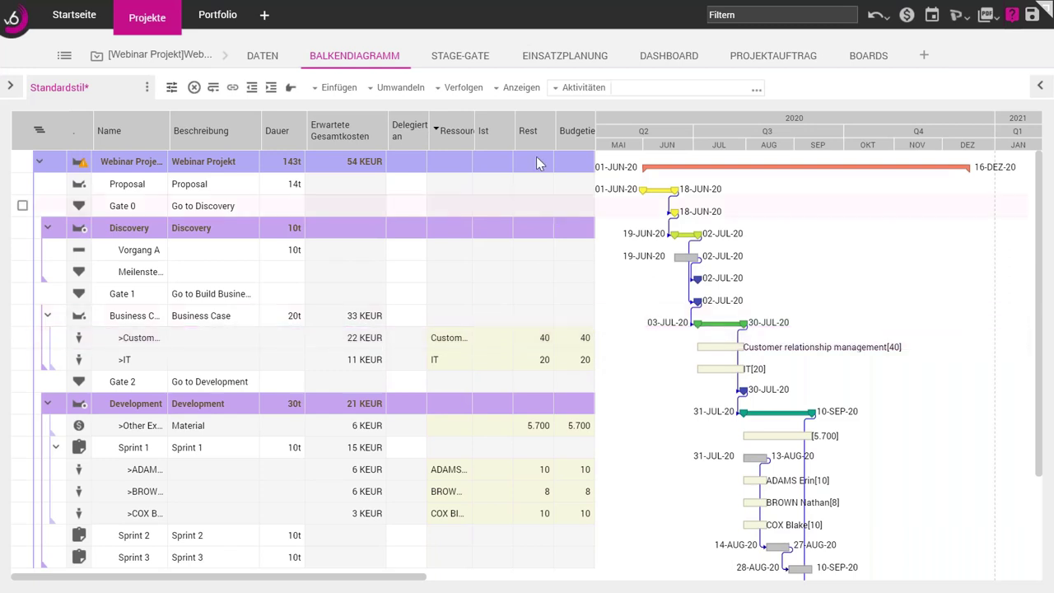
- Select the reference BUDGET_V0 for comparison so that its bars are displayed in the bar chart
{"action": "left_click", "coordinate": [521, 88]}
{"action": "mouse_move", "coordinate": [583, 141]}
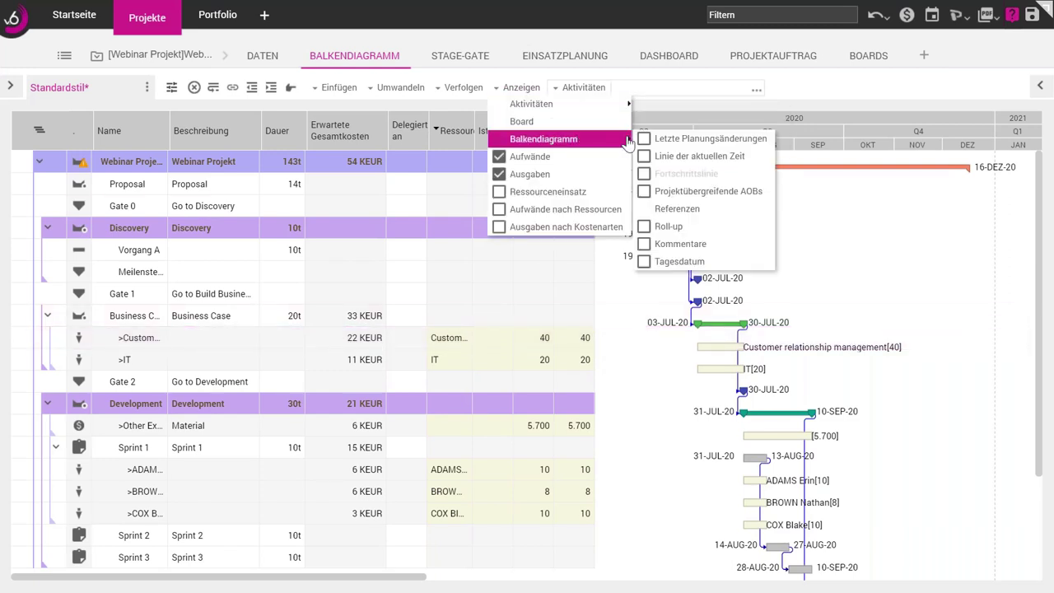
{"action": "left_click", "coordinate": [676, 208]}
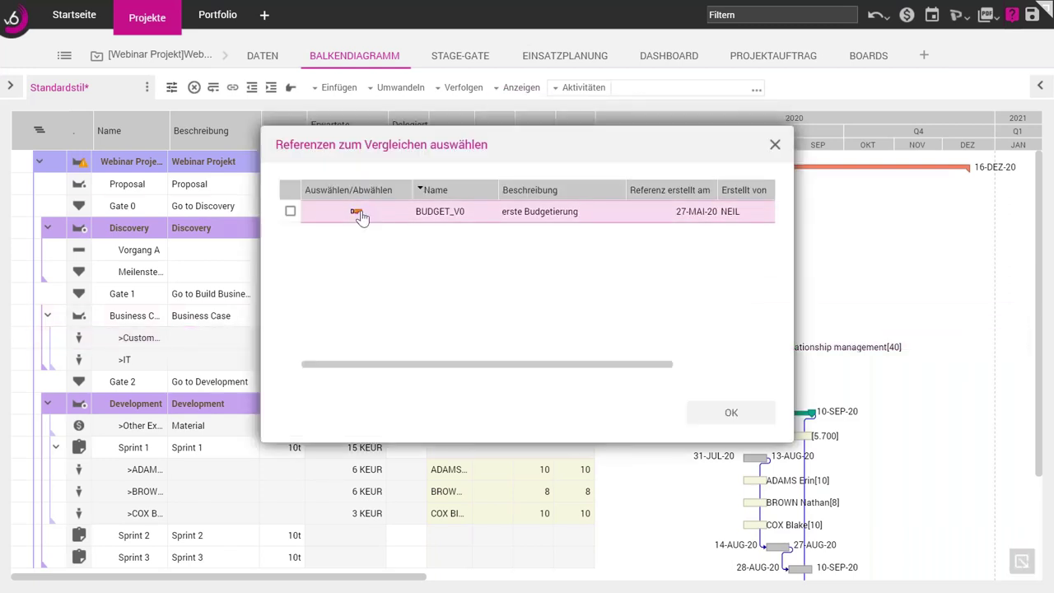
{"action": "left_click", "coordinate": [356, 212]}
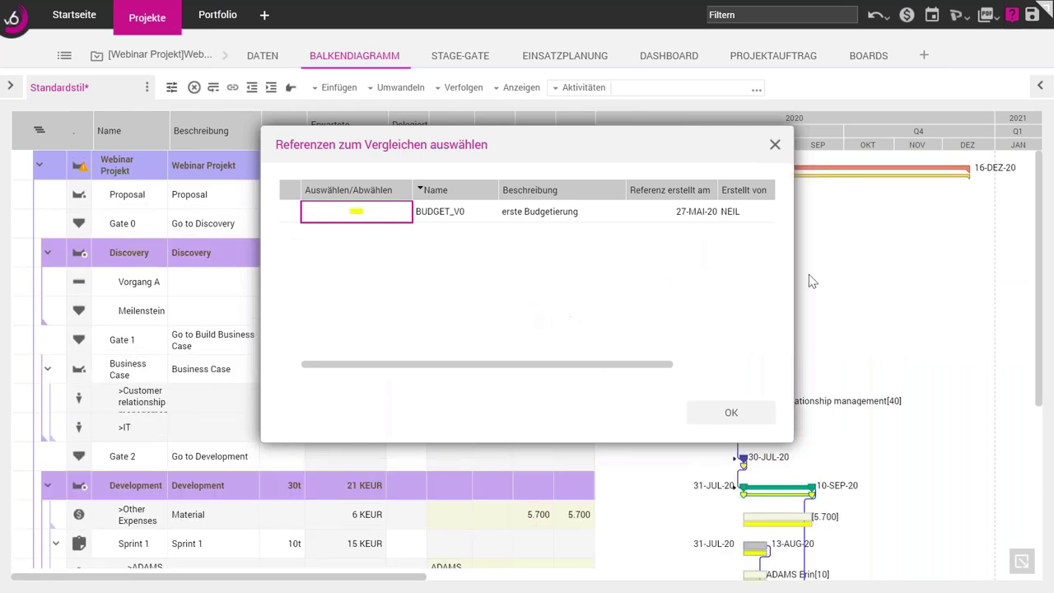
{"action": "left_click", "coordinate": [774, 144]}
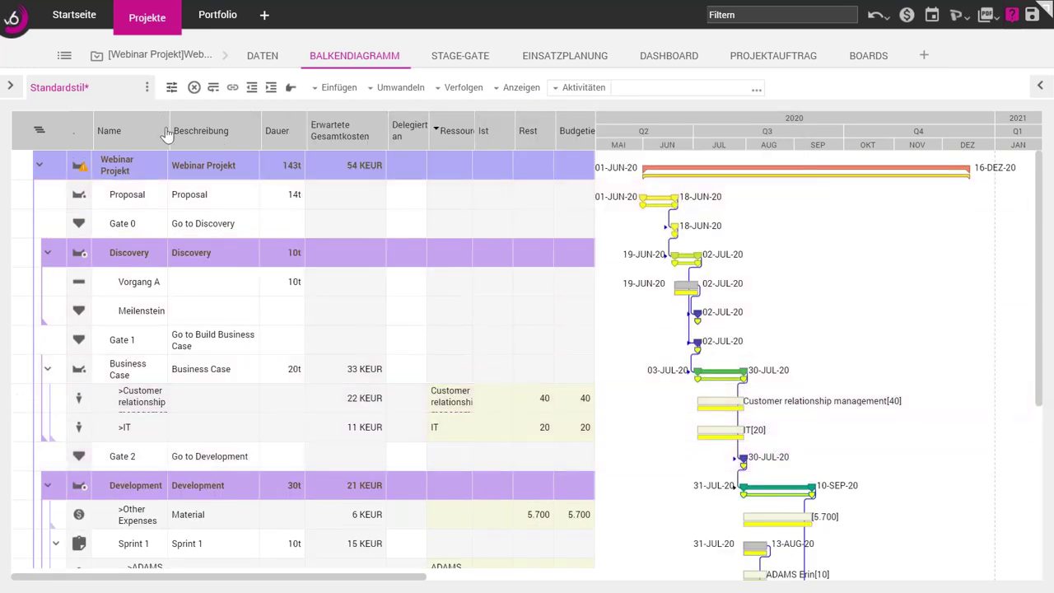
- Switch the bar chart to the Fortschritt style and widen the table area to show the Physischer Fortschritt column
{"action": "left_click", "coordinate": [106, 98]}
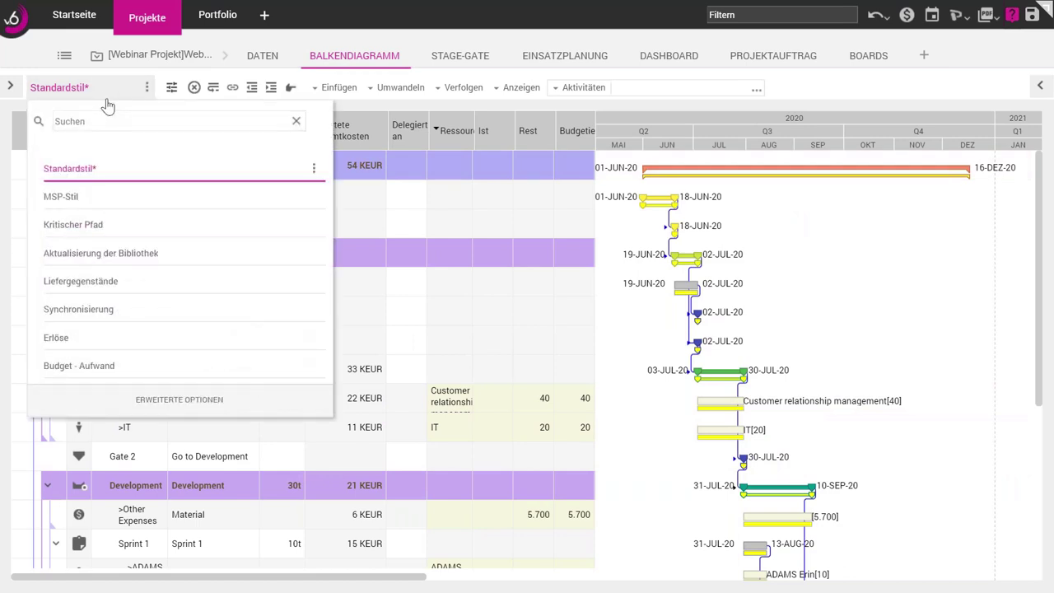
{"action": "scroll", "coordinate": [151, 306], "scroll_direction": "down", "scroll_amount": 3}
{"action": "scroll", "coordinate": [137, 349], "scroll_direction": "up", "scroll_amount": 3}
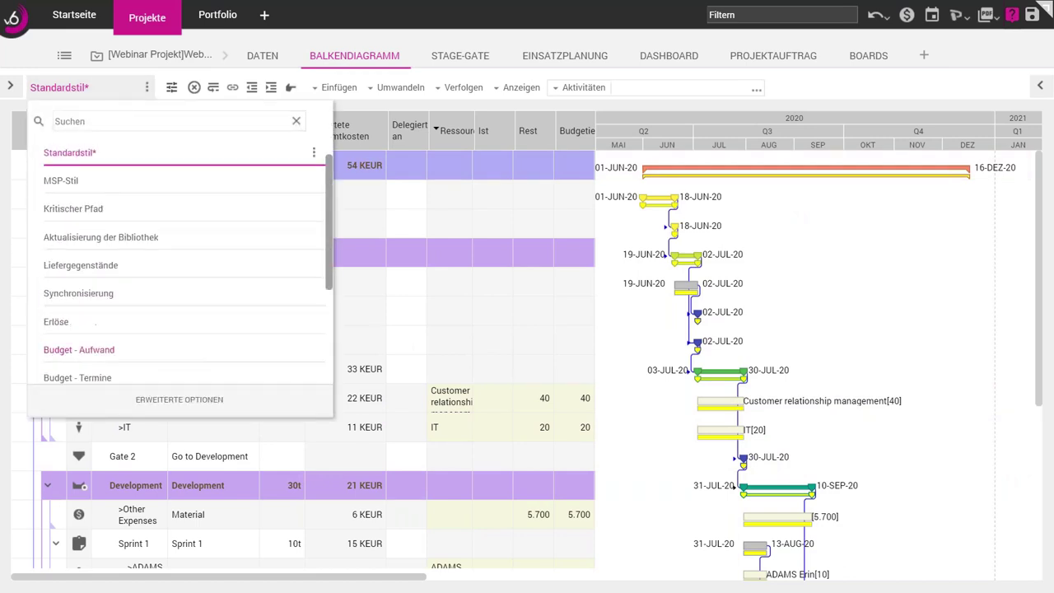
{"action": "scroll", "coordinate": [90, 305], "scroll_direction": "down", "scroll_amount": 3}
{"action": "left_click", "coordinate": [84, 298]}
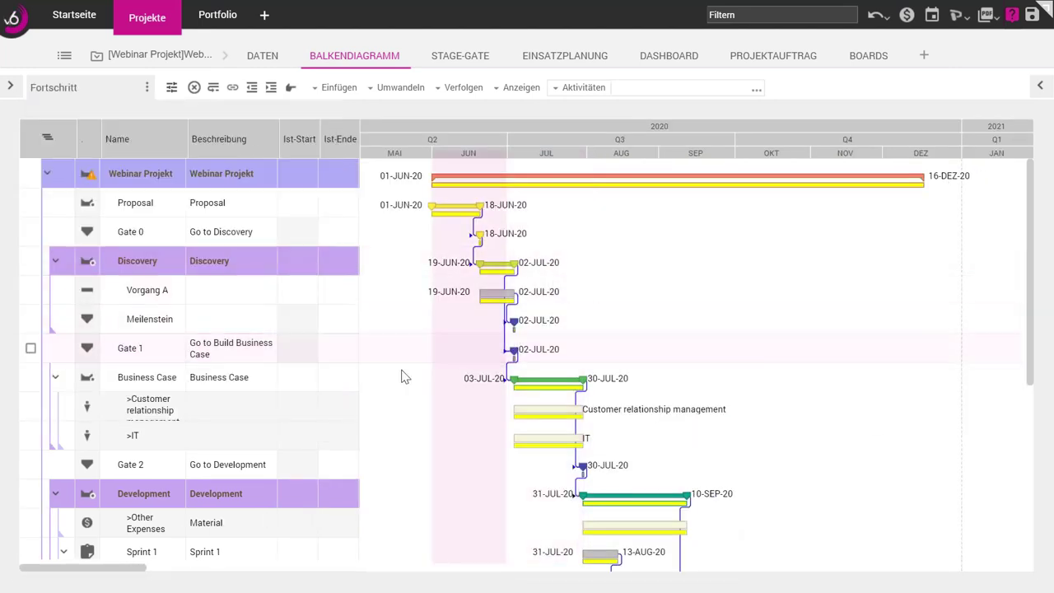
{"action": "left_click", "coordinate": [366, 379]}
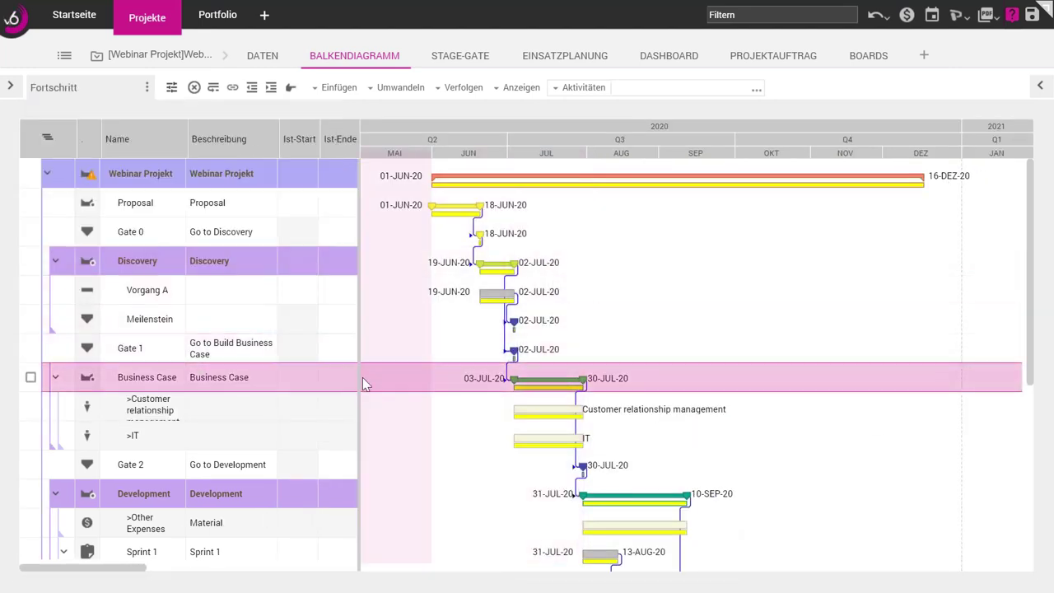
{"action": "left_click_drag", "start_coordinate": [362, 377], "coordinate": [439, 367]}
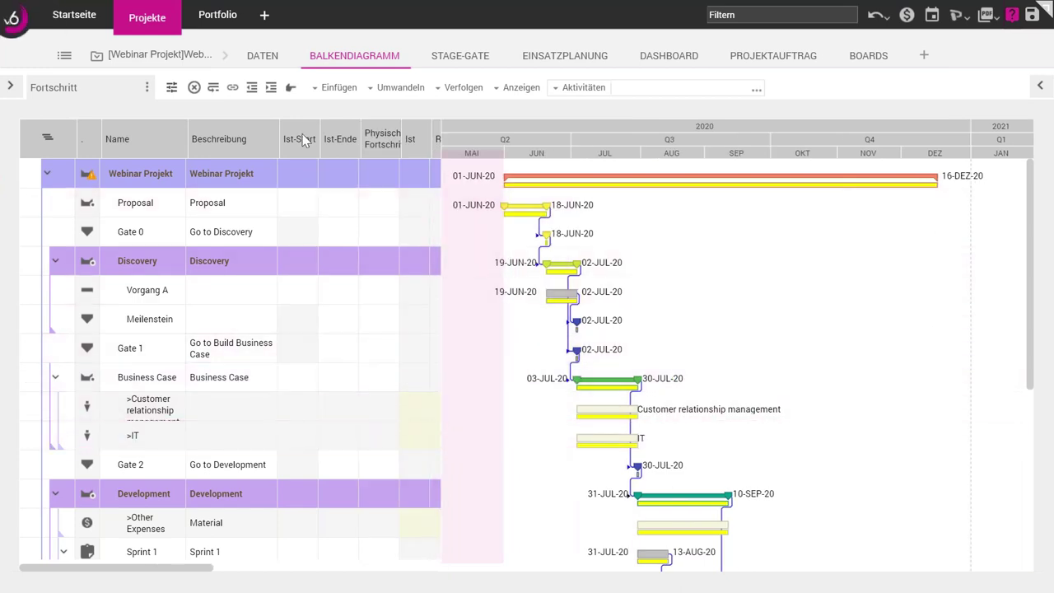
- Set the physical progress to 100 for Proposal and Gate 0, and to 30 for Vorgang A
{"action": "left_click", "coordinate": [383, 206]}
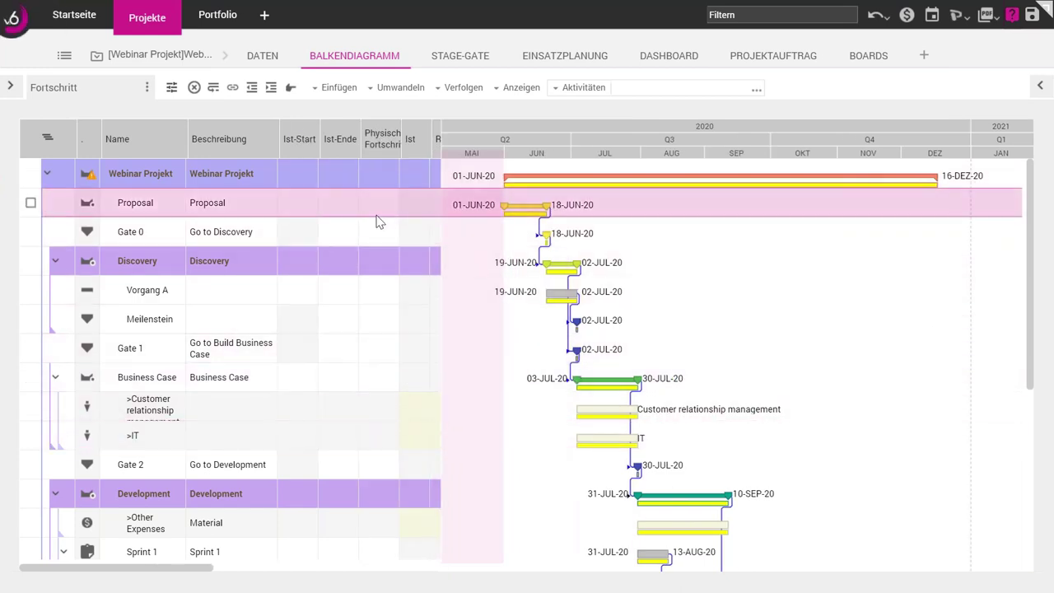
{"action": "left_click", "coordinate": [378, 208]}
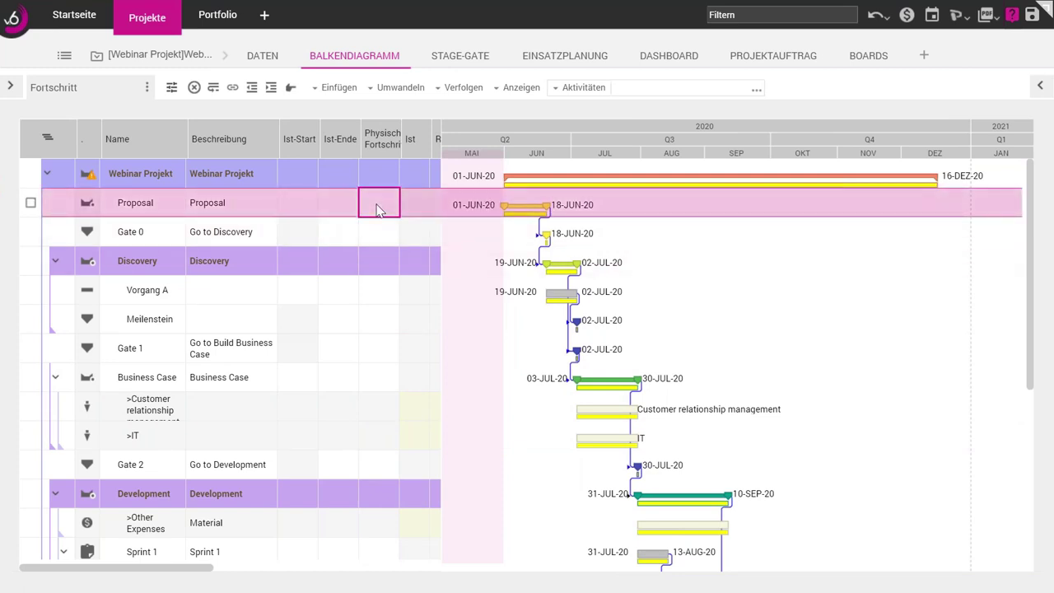
{"action": "type", "text": "100"}
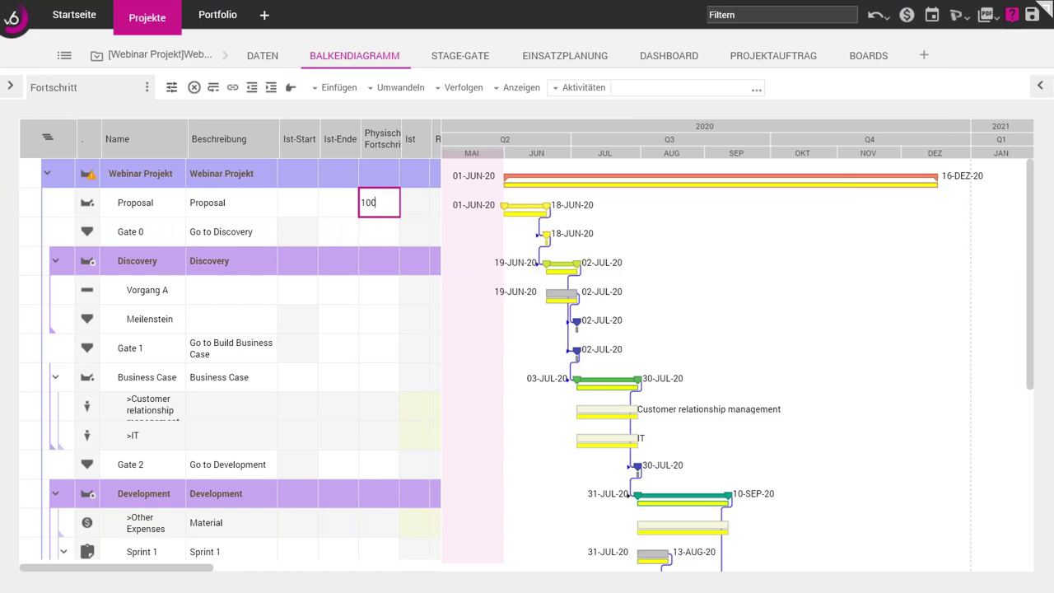
{"action": "key", "text": "Return"}
{"action": "type", "text": "100"}
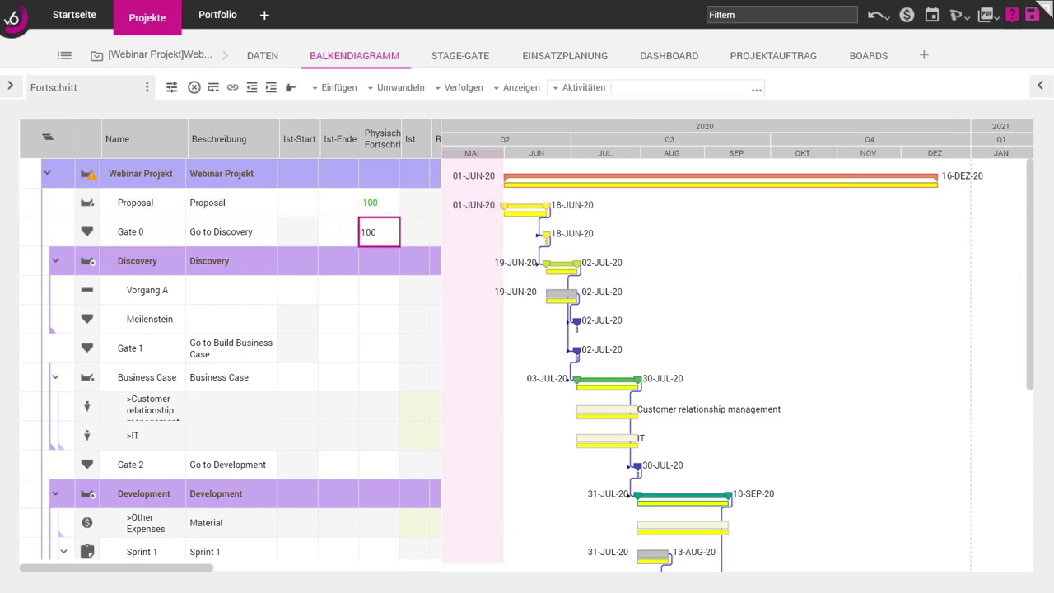
{"action": "key", "text": "Return"}
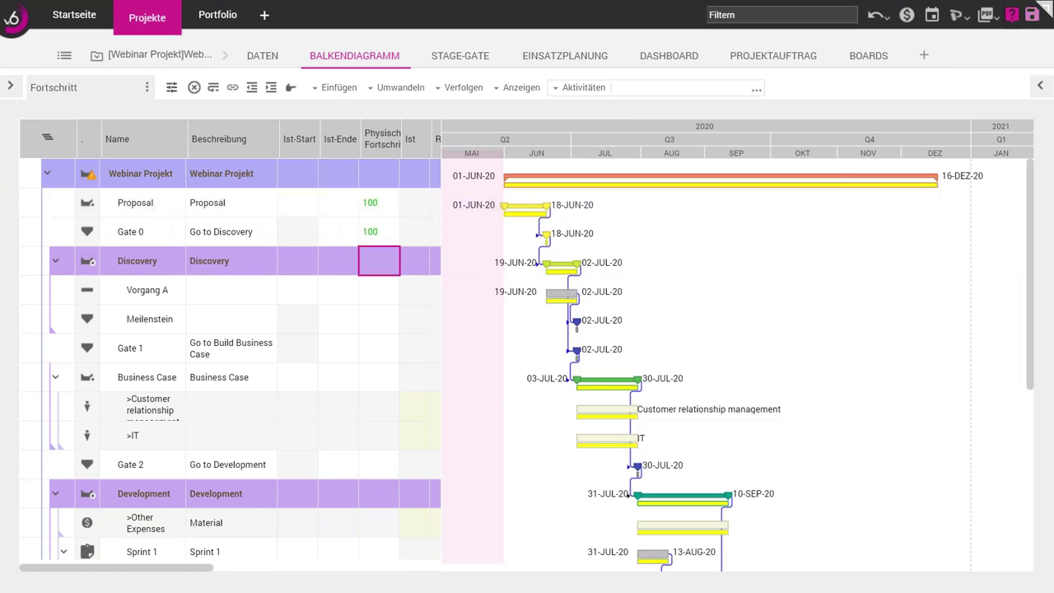
{"action": "key", "text": "Return"}
{"action": "type", "text": "30"}
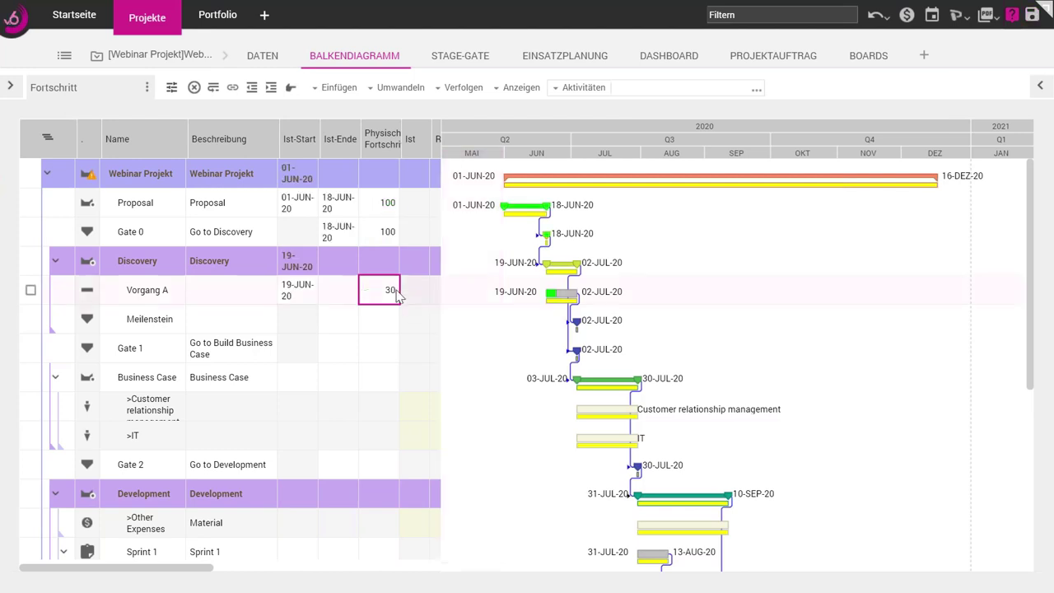
- Widen the Ist-Start and Ist-Ende columns, and extend the bar of Vorgang A to end on 07-JUL-20
{"action": "left_click_drag", "start_coordinate": [319, 146], "coordinate": [339, 147]}
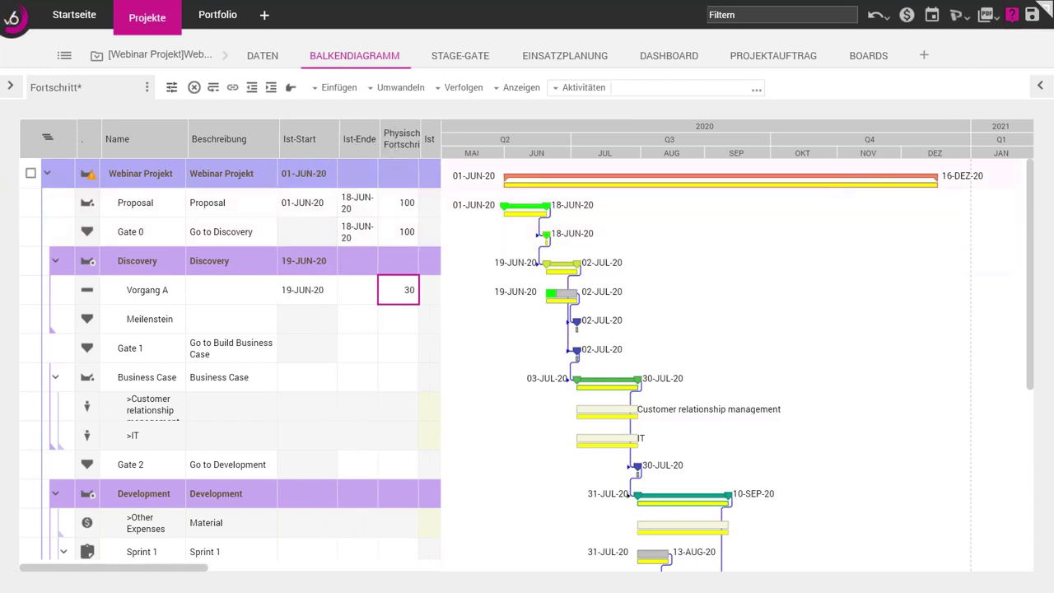
{"action": "left_click_drag", "start_coordinate": [380, 200], "coordinate": [395, 208]}
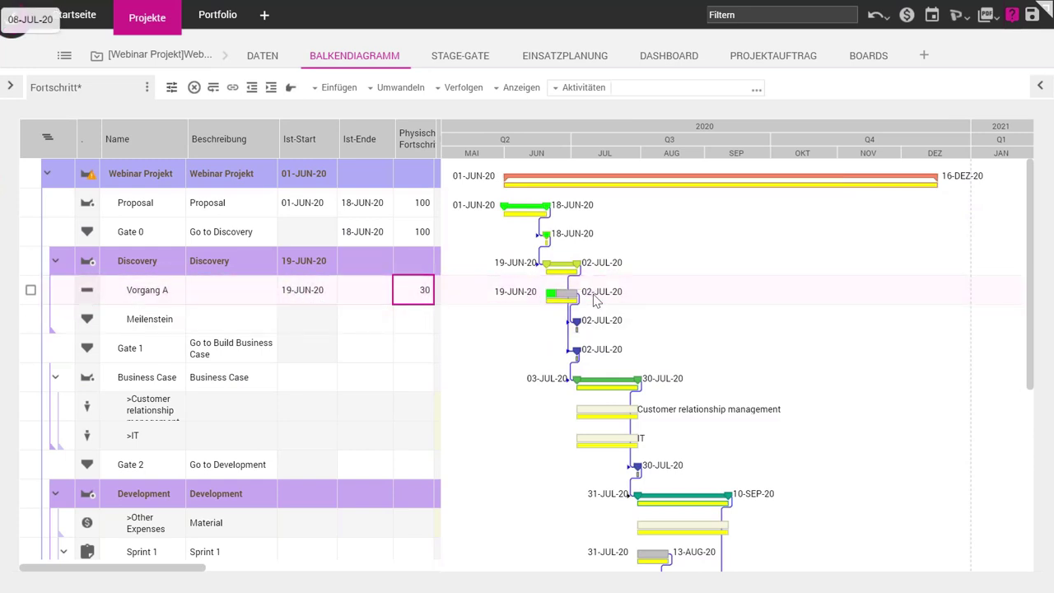
{"action": "left_click_drag", "start_coordinate": [580, 294], "coordinate": [591, 294]}
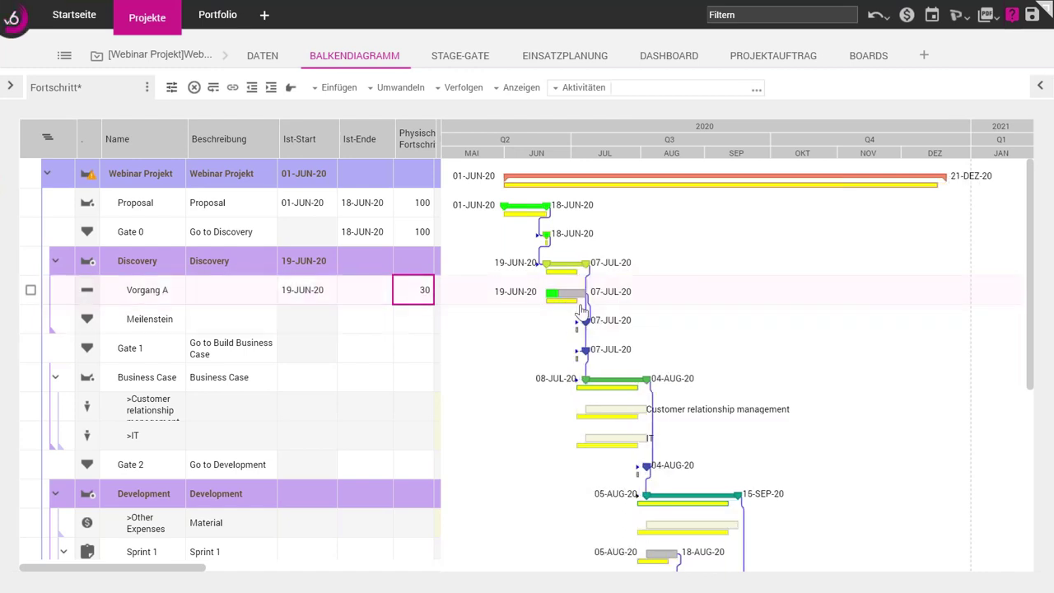
{"action": "left_click", "coordinate": [578, 289]}
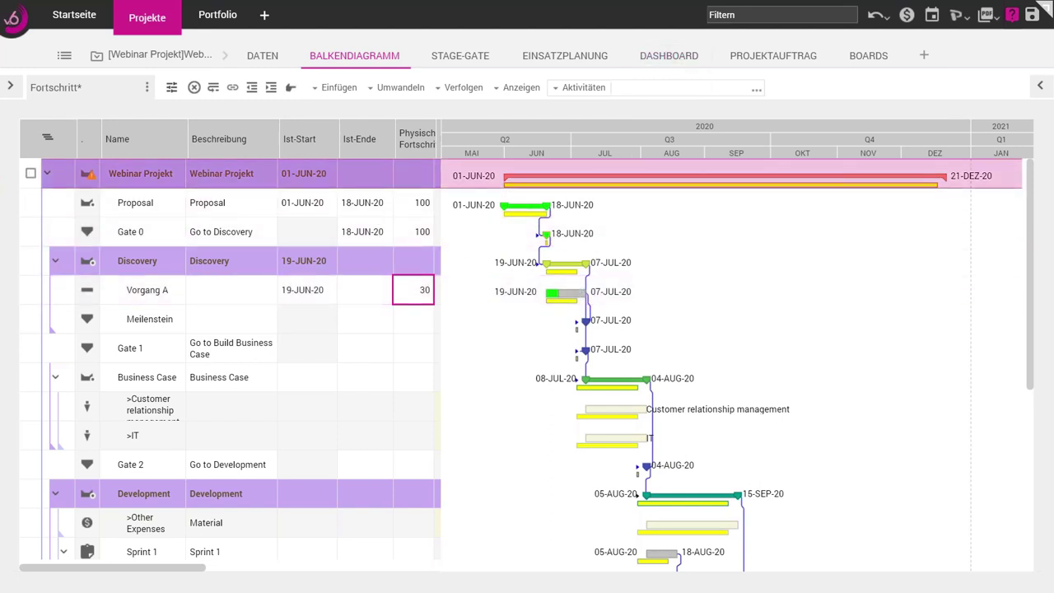
- Open the Statusbericht on the project's dashboard and look through the other available dashboard reports
{"action": "left_click", "coordinate": [670, 56]}
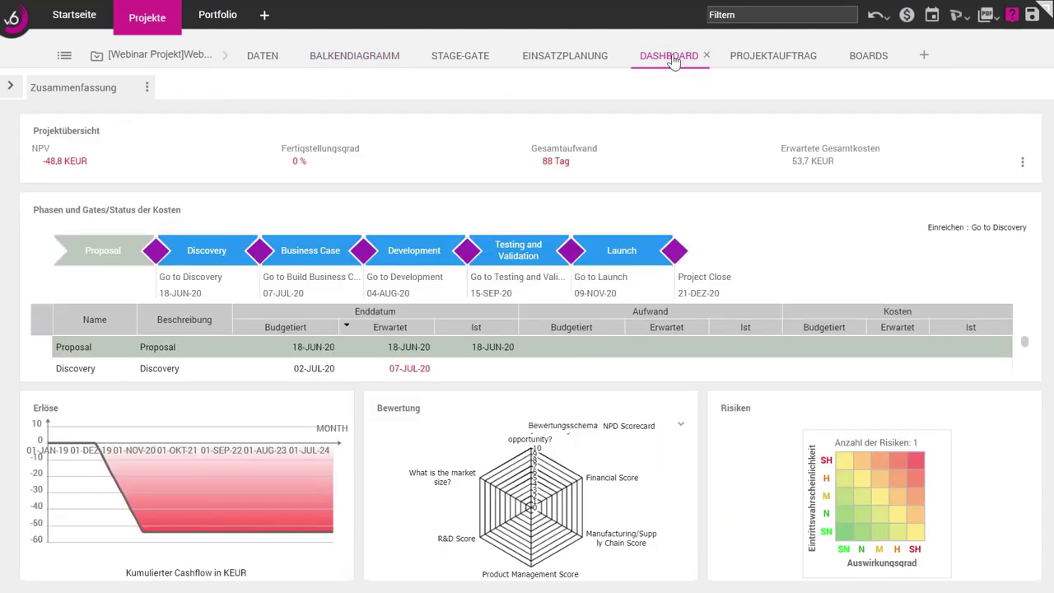
{"action": "left_click", "coordinate": [124, 91]}
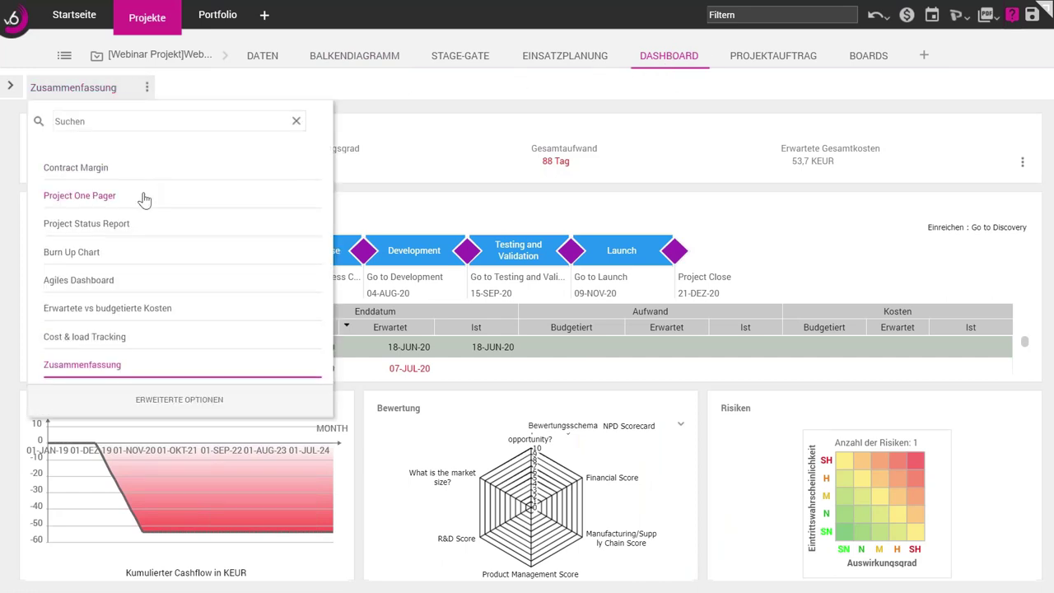
{"action": "scroll", "coordinate": [145, 200], "scroll_direction": "down", "scroll_amount": 5}
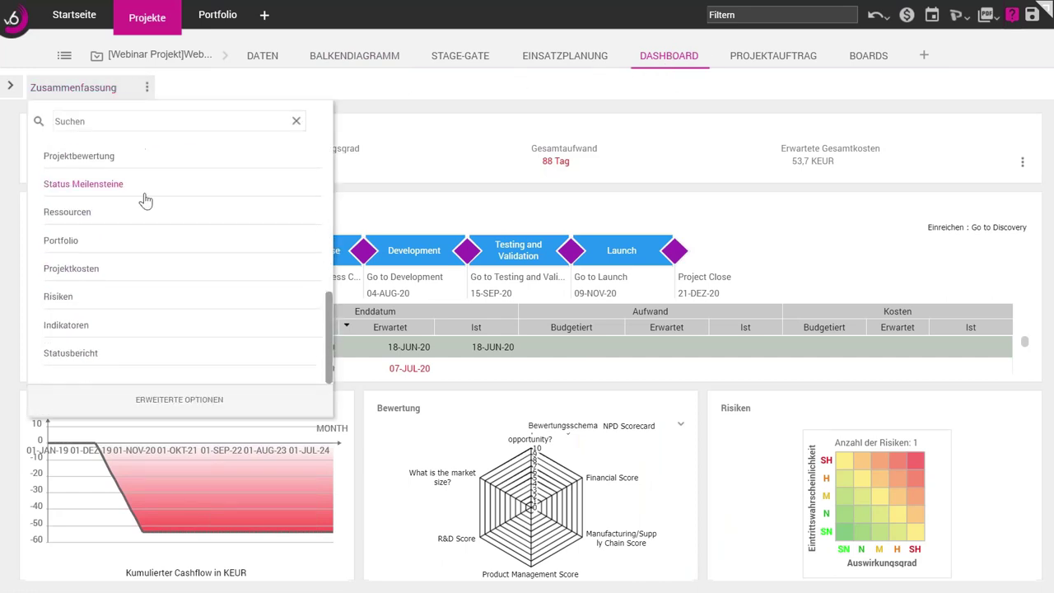
{"action": "left_click", "coordinate": [96, 353]}
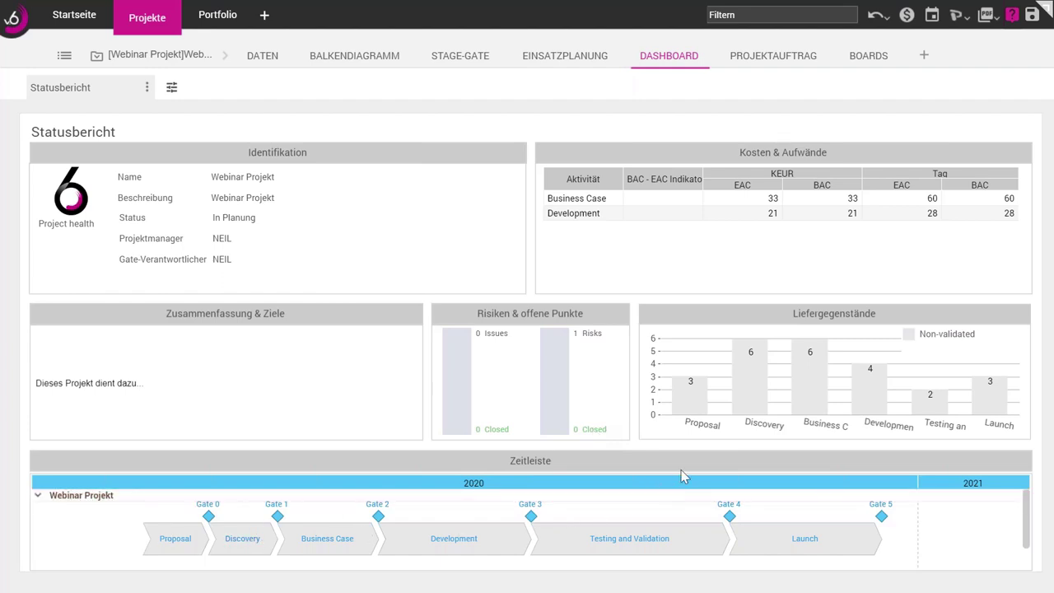
{"action": "left_click", "coordinate": [110, 91]}
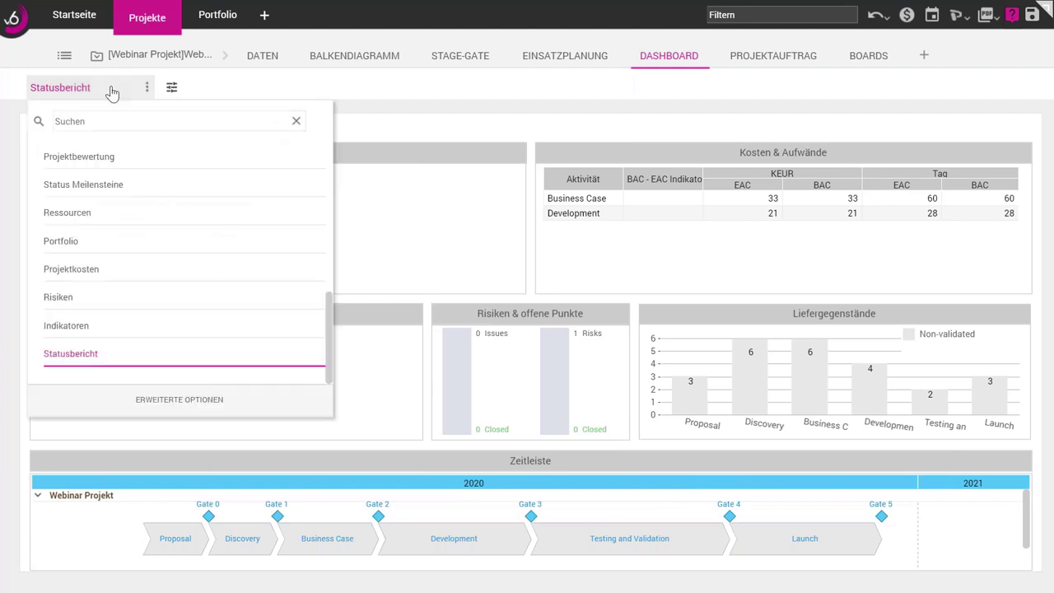
{"action": "scroll", "coordinate": [153, 329], "scroll_direction": "up", "scroll_amount": 2}
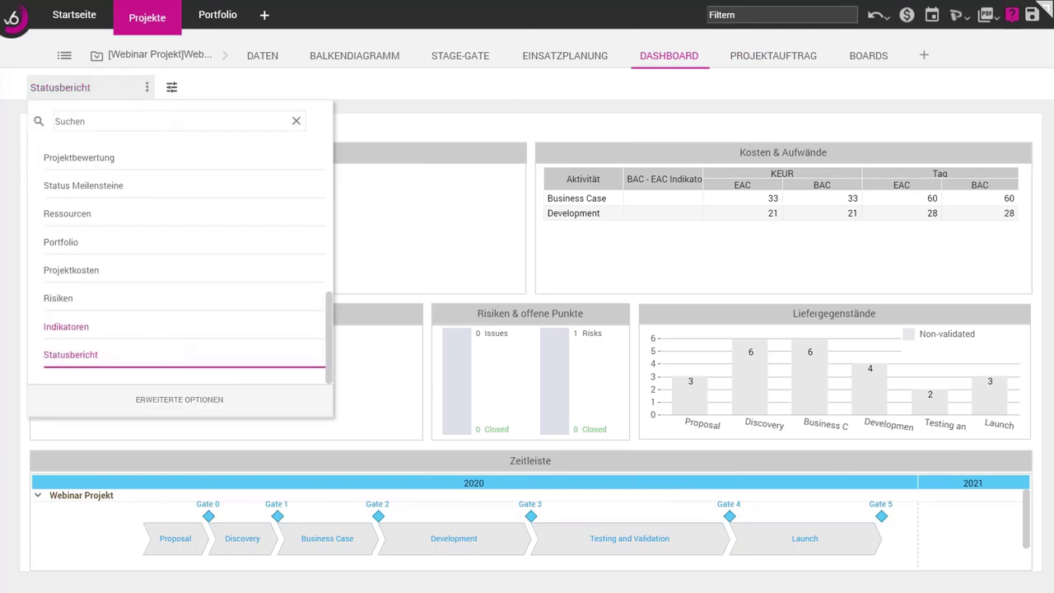
{"action": "scroll", "coordinate": [127, 303], "scroll_direction": "up", "scroll_amount": 5}
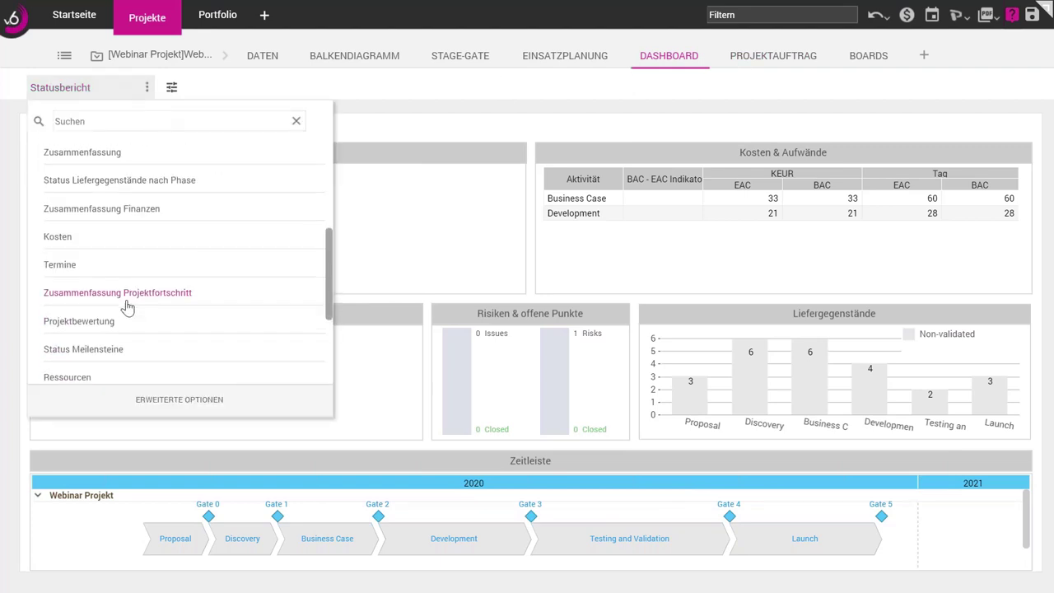
{"action": "scroll", "coordinate": [141, 279], "scroll_direction": "up", "scroll_amount": 2}
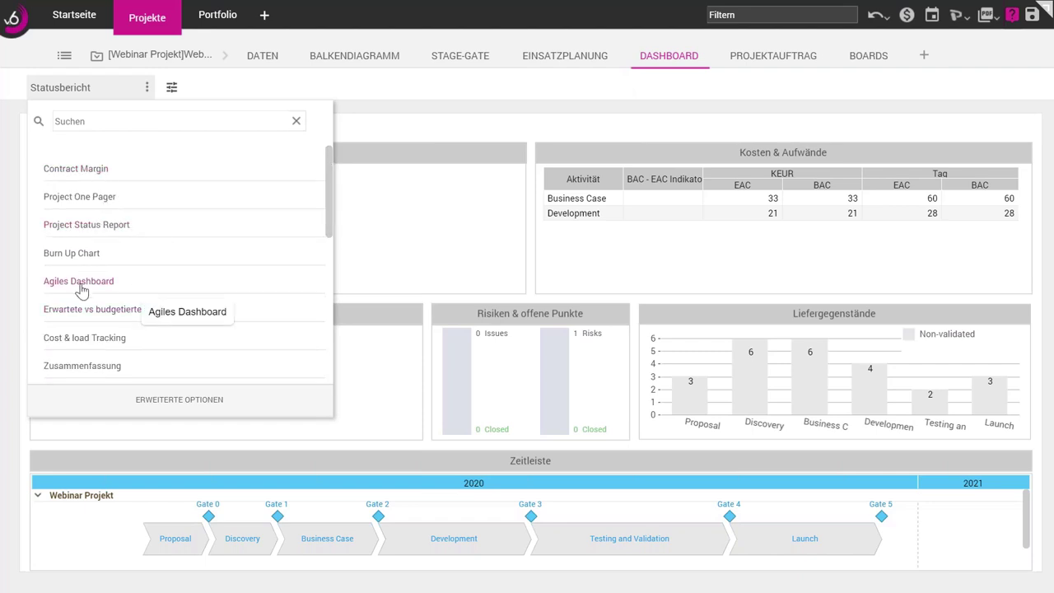
{"action": "left_click", "coordinate": [588, 117]}
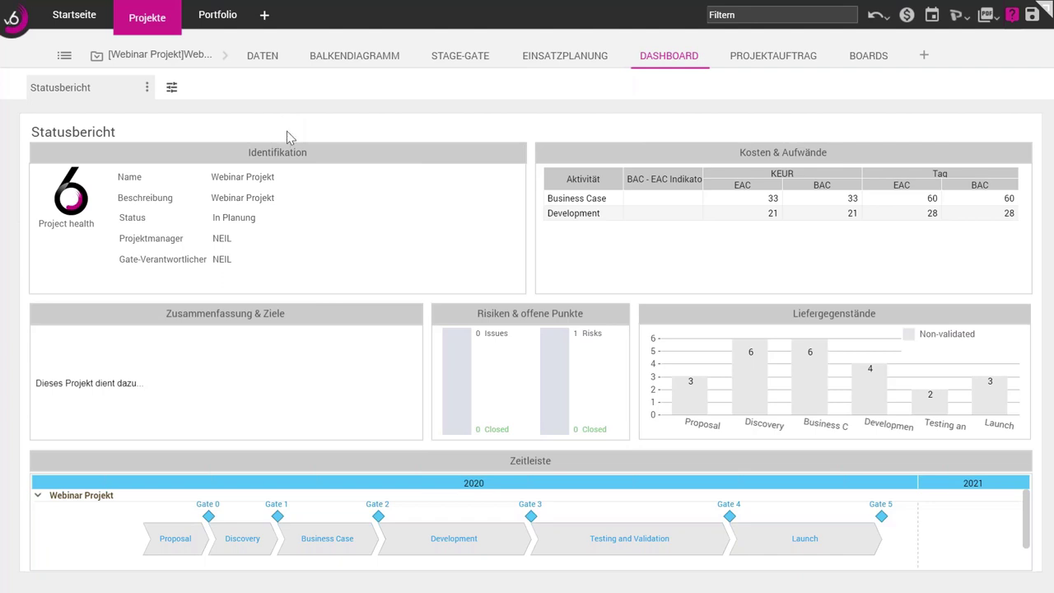
- Add the Ressourcen module to the main navigation from the module overview
{"action": "left_click", "coordinate": [263, 18]}
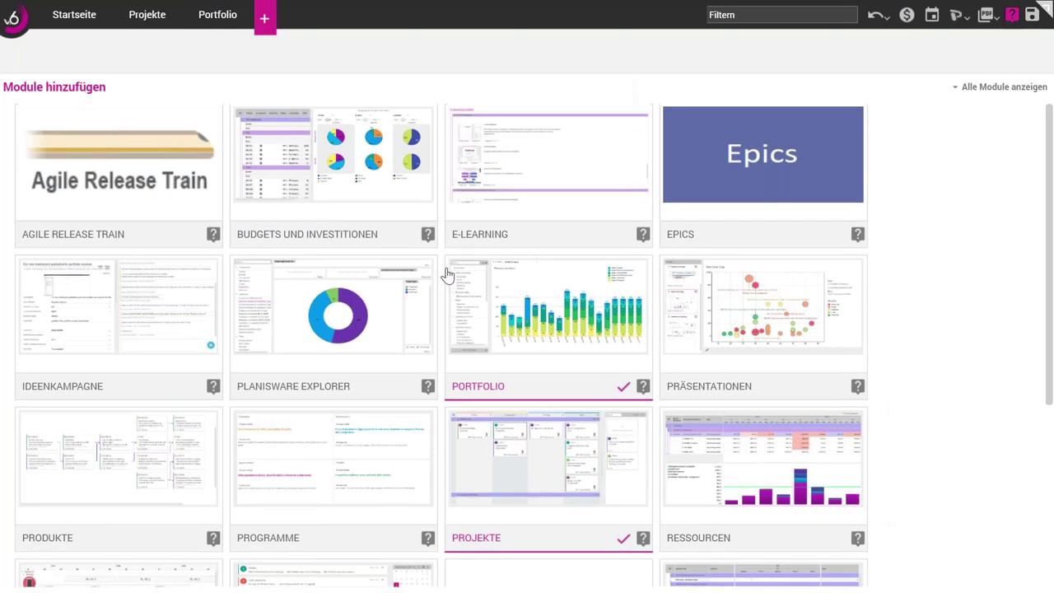
{"action": "scroll", "coordinate": [447, 274], "scroll_direction": "down", "scroll_amount": 1}
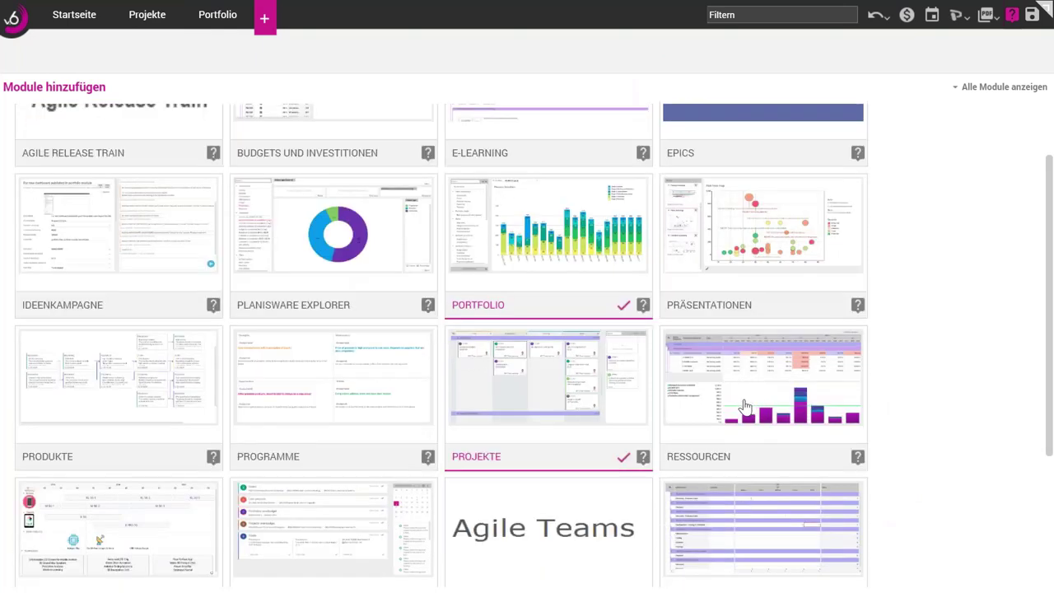
{"action": "left_click", "coordinate": [740, 402]}
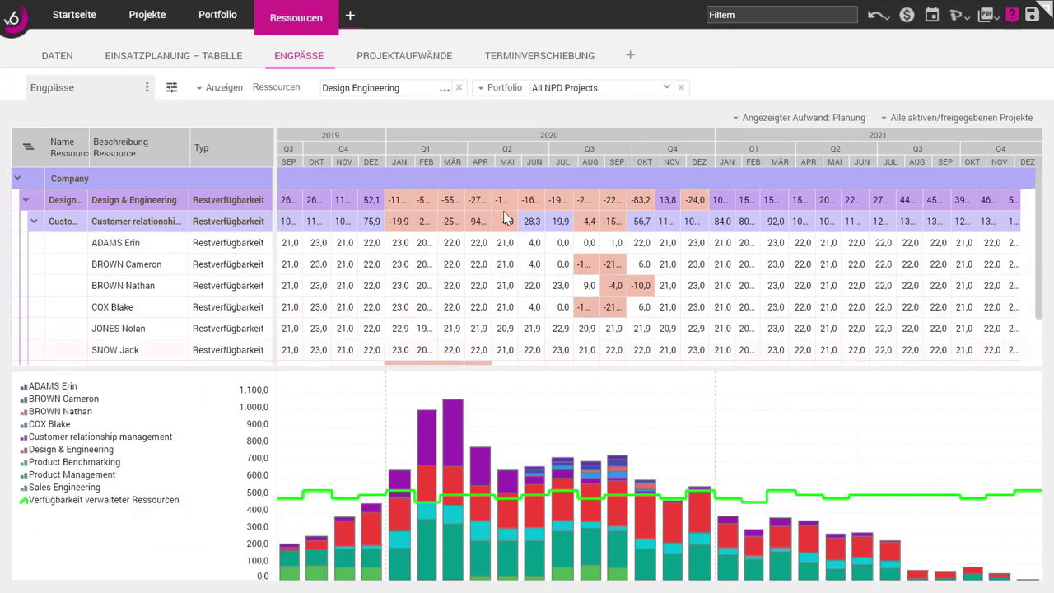
- Enlarge the Engpässe timeline around 2020 and examine the remaining availability of the Design Engineering resources
{"action": "left_click_drag", "start_coordinate": [370, 163], "coordinate": [820, 162]}
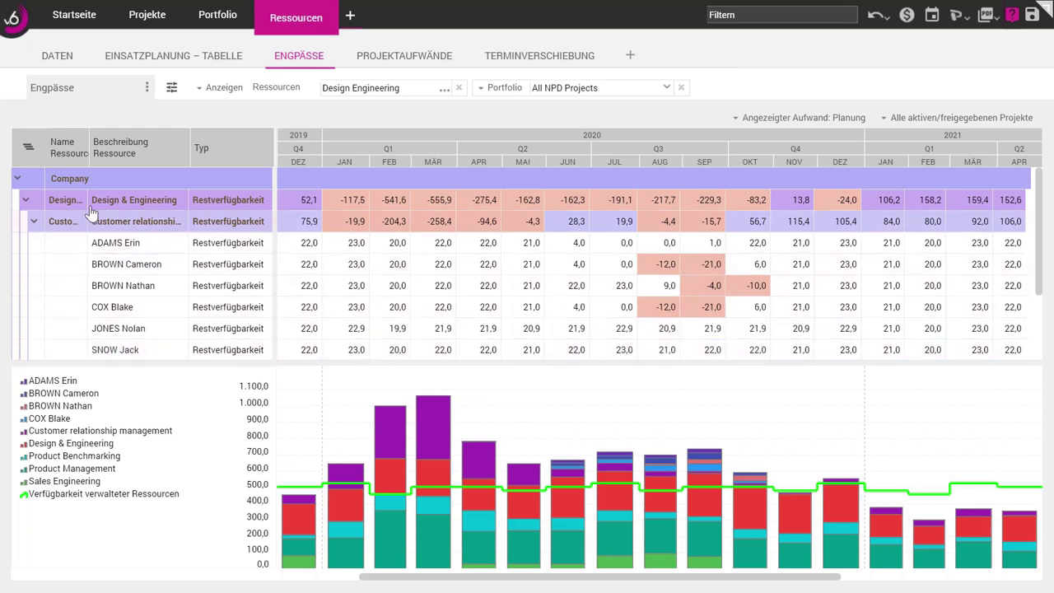
{"action": "left_click", "coordinate": [412, 87]}
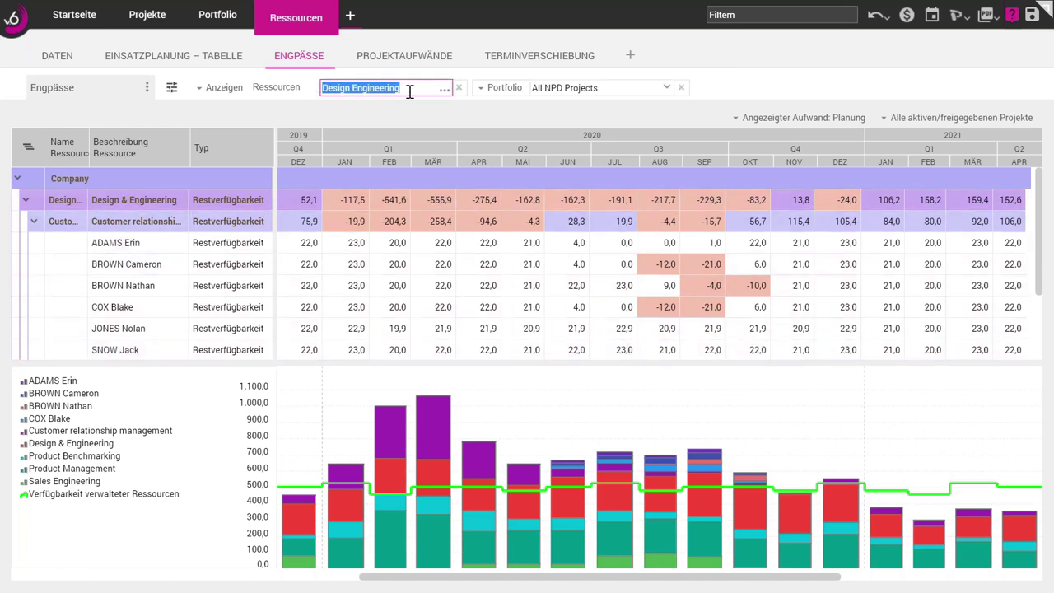
{"action": "left_click", "coordinate": [402, 88]}
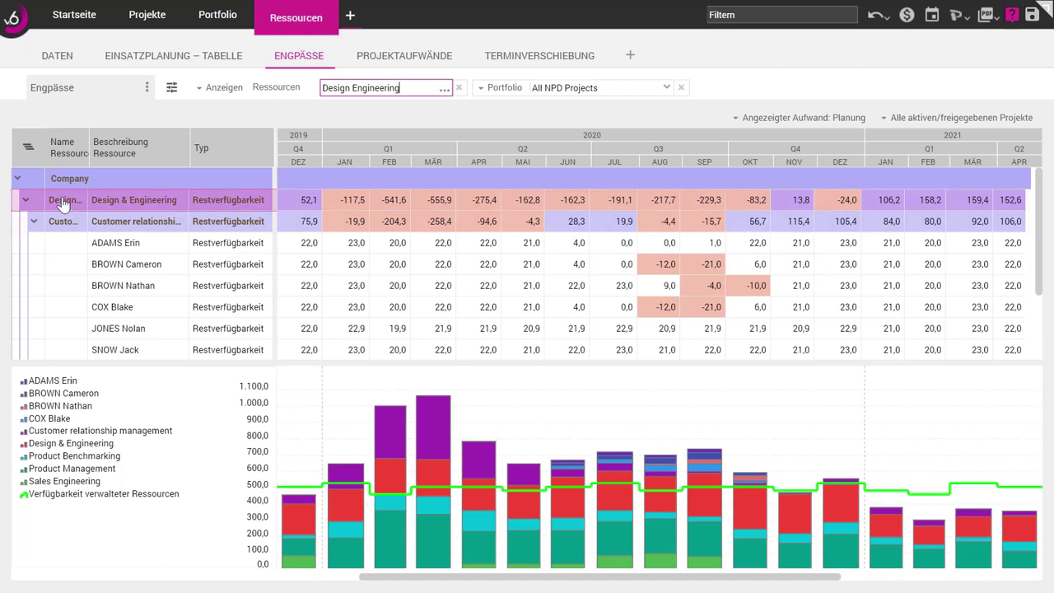
{"action": "left_click", "coordinate": [125, 225]}
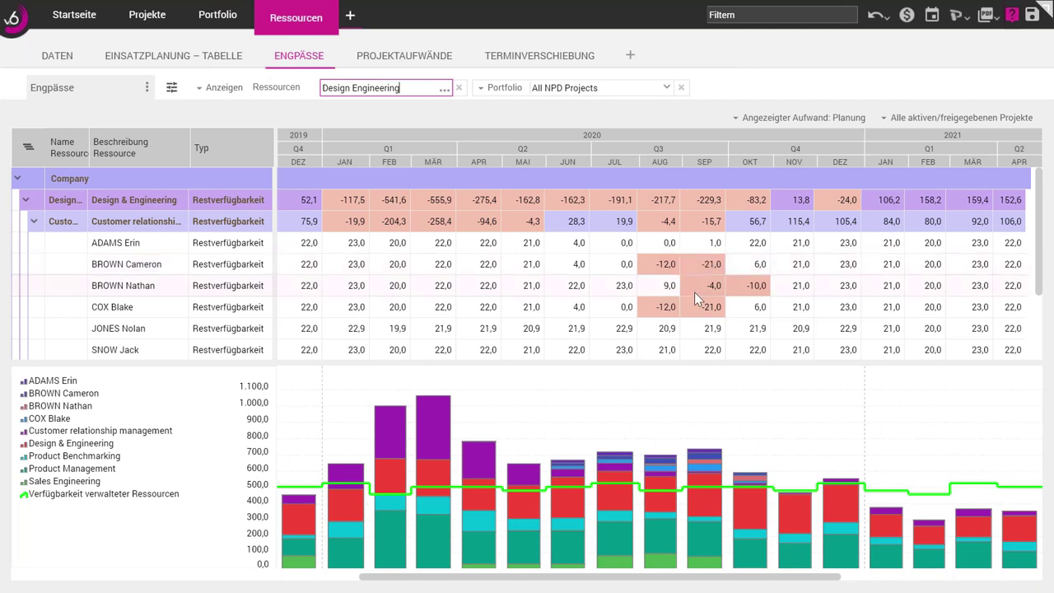
- Replace Design Engineering in the Engpässe resource filter with the Customer relationship management employee overbooked in September and October, and inspect the workload bars
{"action": "left_click", "coordinate": [444, 89]}
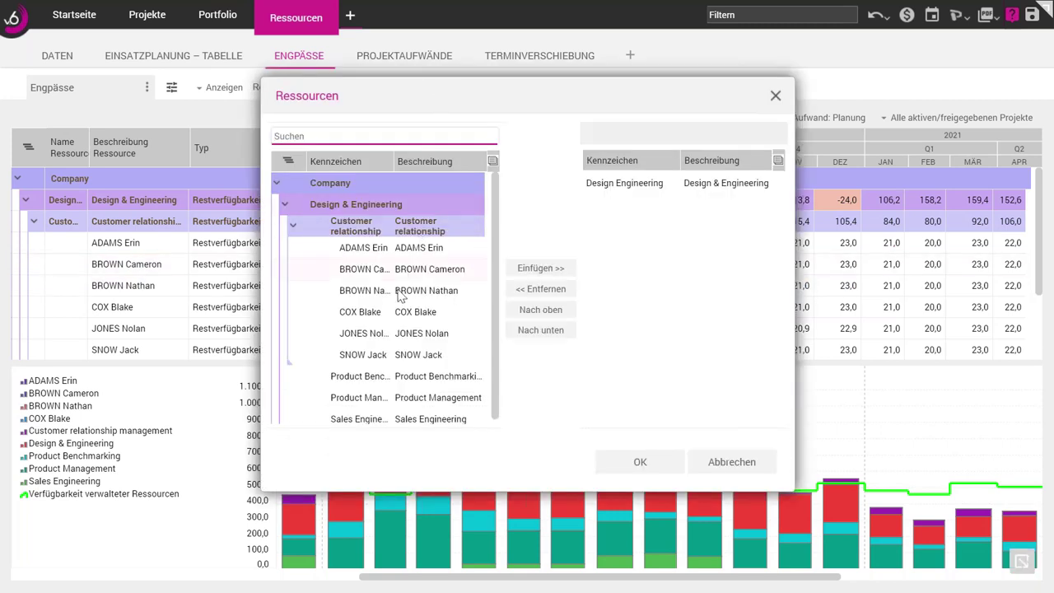
{"action": "left_click", "coordinate": [372, 292]}
{"action": "left_click", "coordinate": [543, 269]}
{"action": "left_click", "coordinate": [632, 183]}
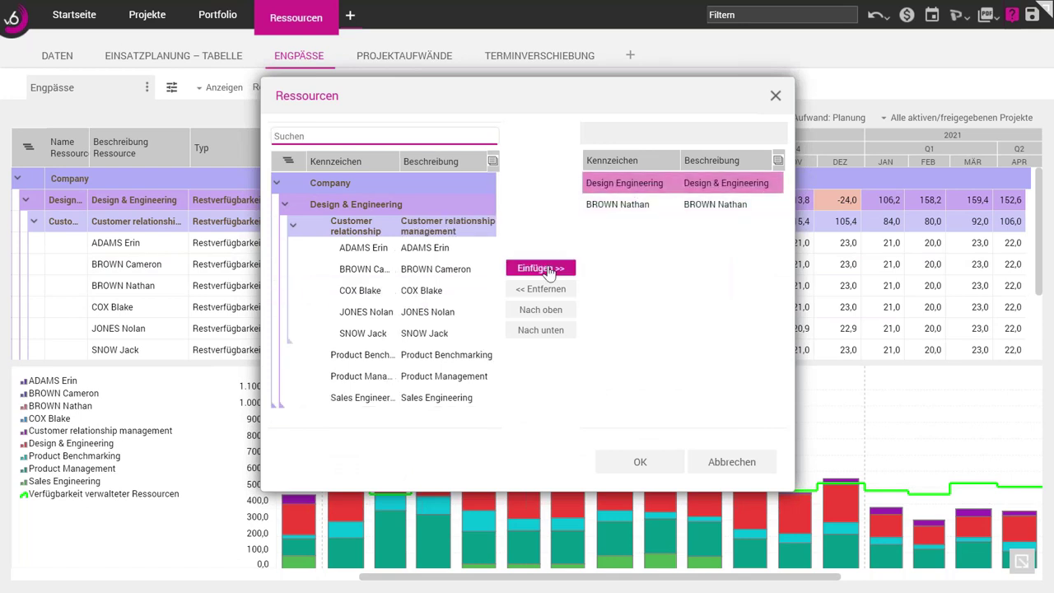
{"action": "left_click", "coordinate": [541, 289]}
{"action": "left_click", "coordinate": [640, 464]}
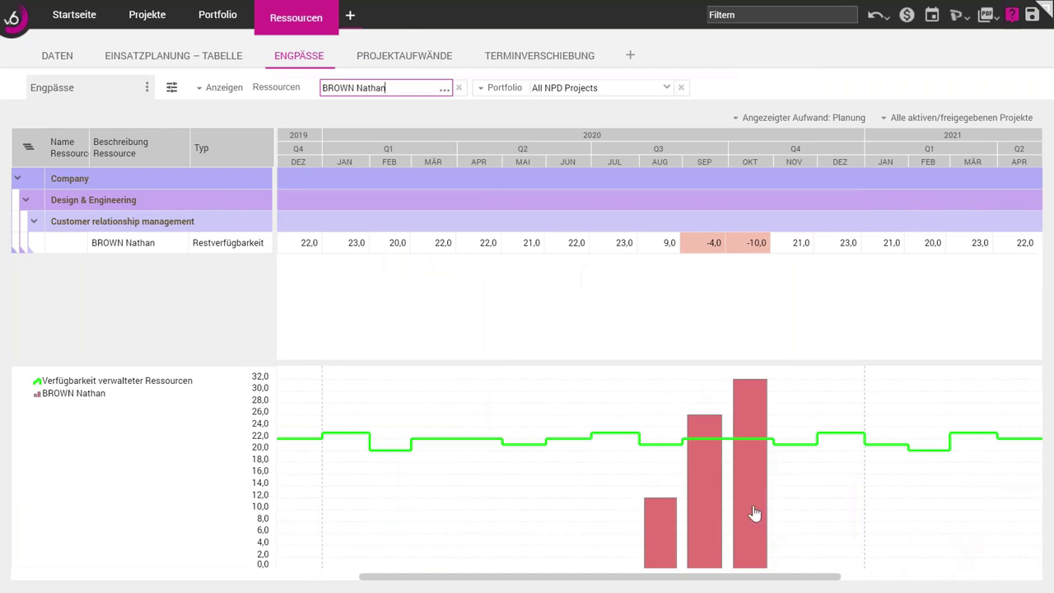
{"action": "mouse_move", "coordinate": [741, 522]}
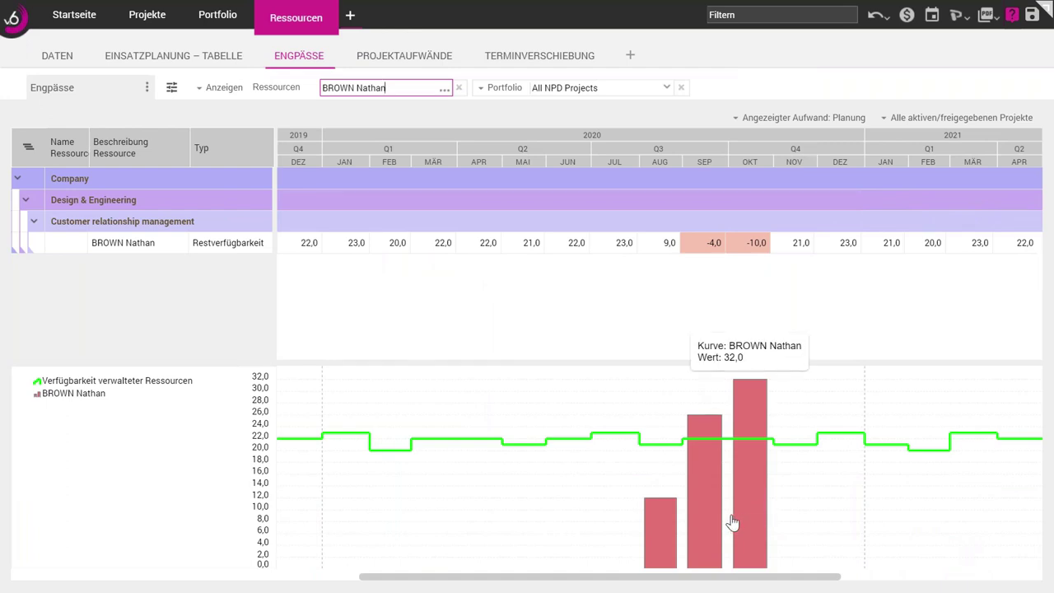
- Open Projektaufwände for the selected employee and examine how the August workload splits across projects
{"action": "left_click", "coordinate": [404, 56]}
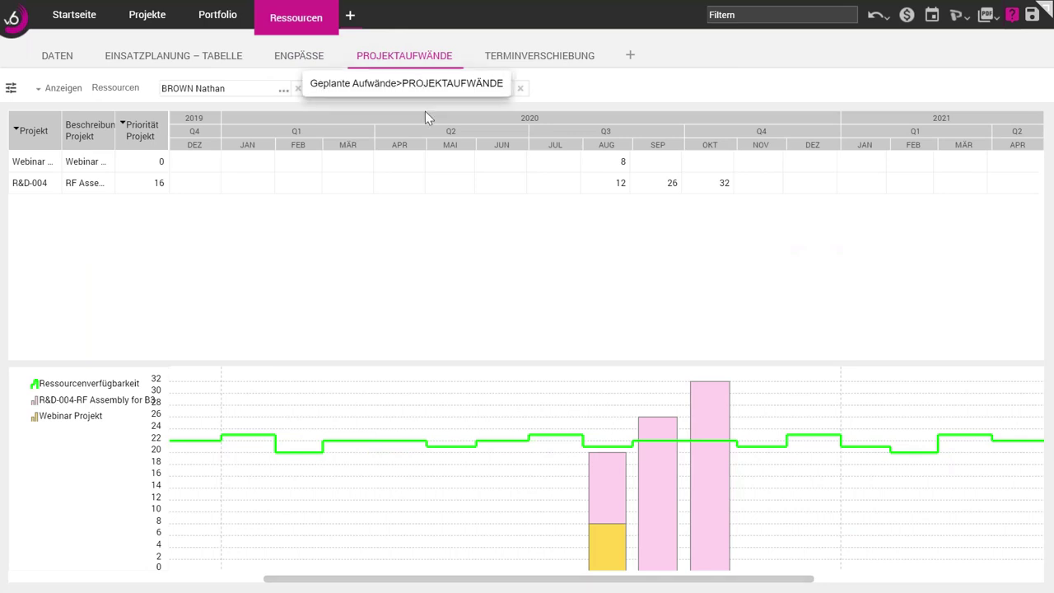
{"action": "mouse_move", "coordinate": [600, 485]}
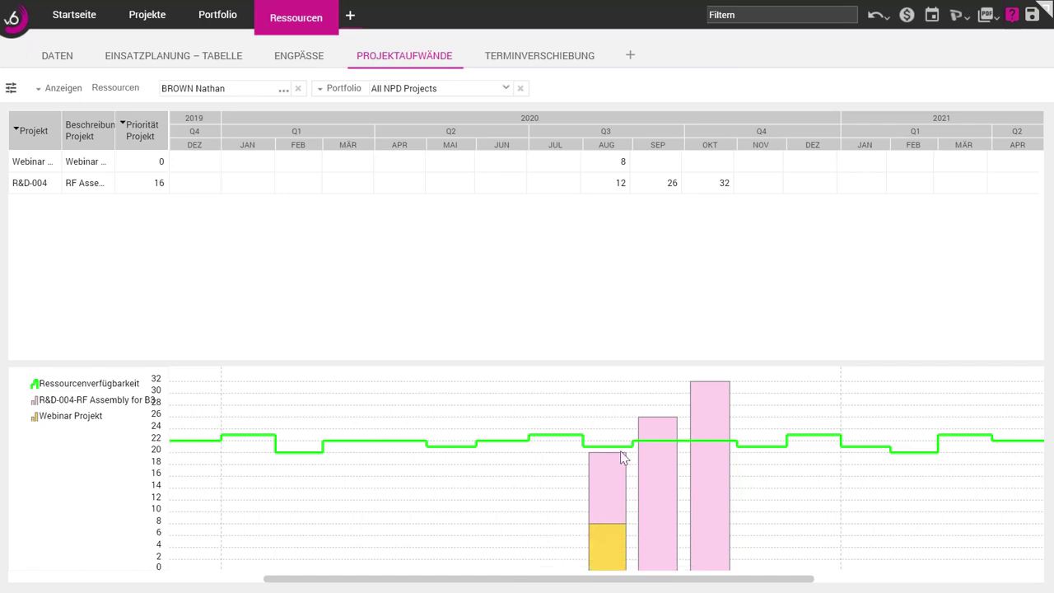
{"action": "mouse_move", "coordinate": [612, 557]}
- Replace the single employee with Design Engineering in the resource filter of the Projektaufwände view
{"action": "left_click", "coordinate": [284, 88]}
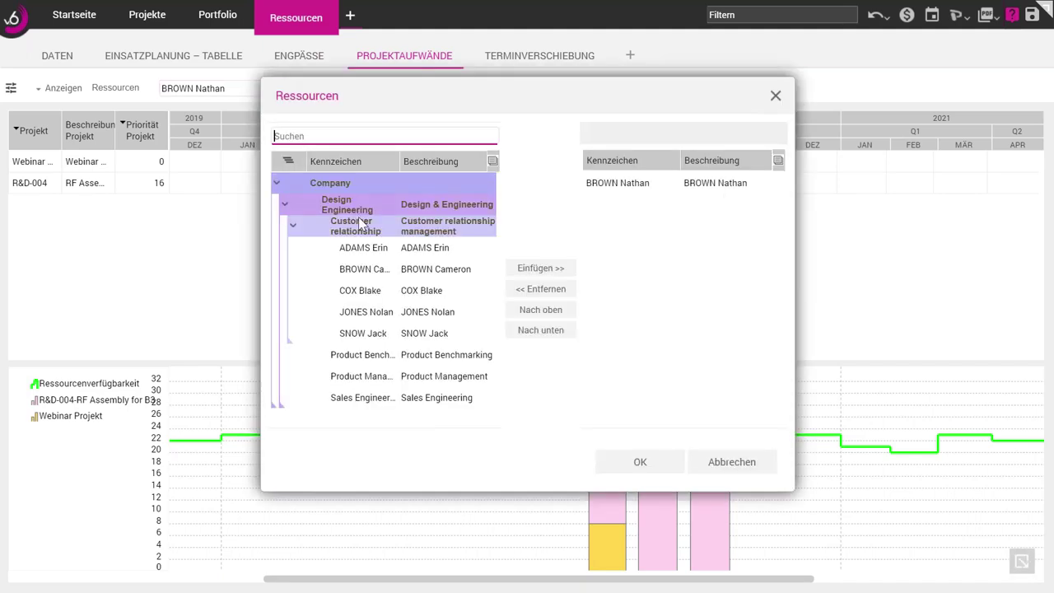
{"action": "left_click", "coordinate": [340, 211]}
{"action": "left_click", "coordinate": [544, 268]}
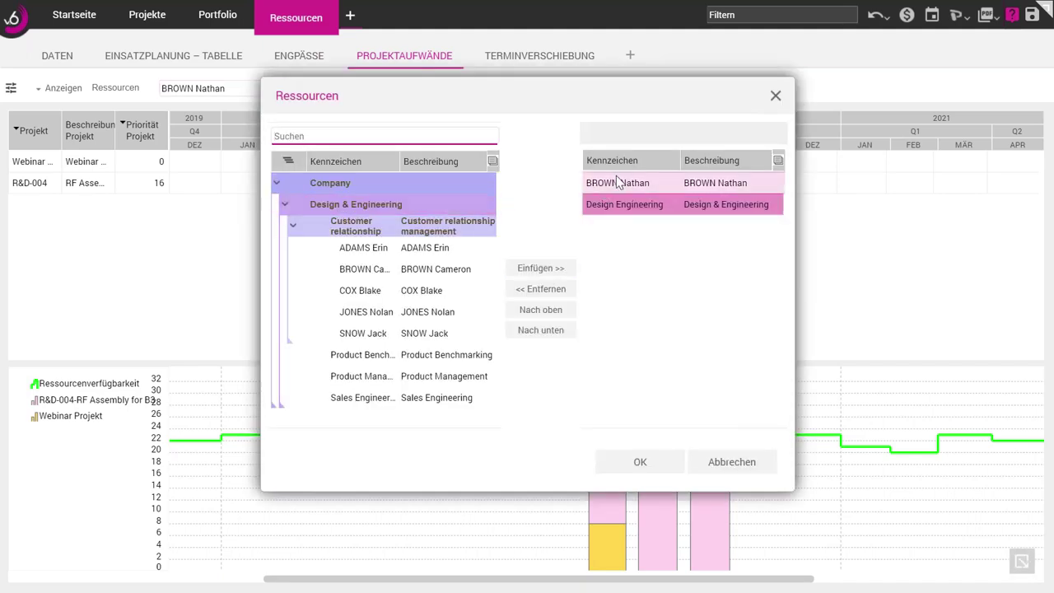
{"action": "left_click", "coordinate": [549, 289]}
{"action": "left_click", "coordinate": [646, 462]}
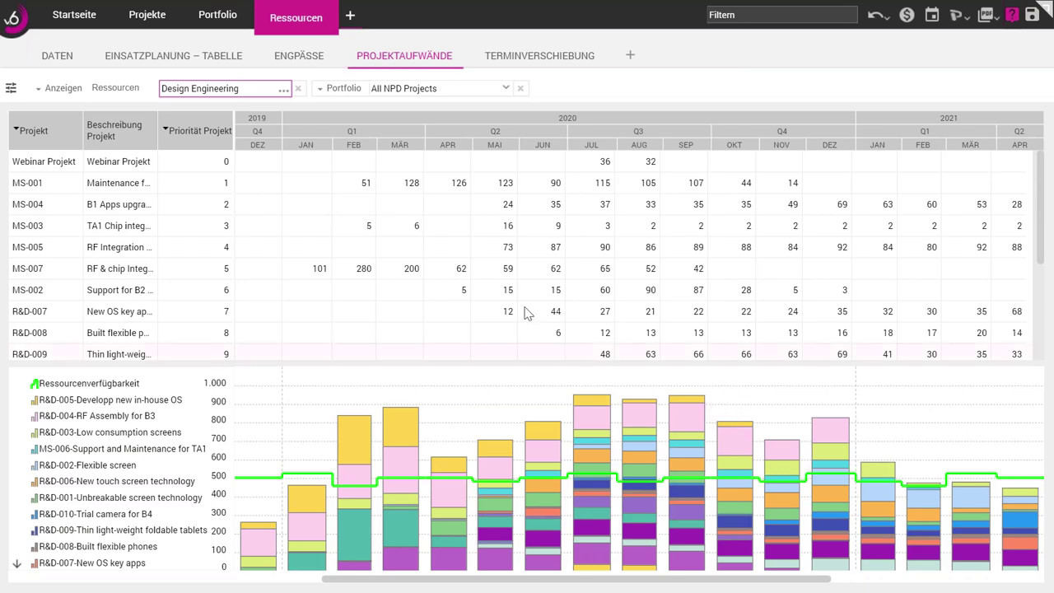
- Open the Zeitleiste page under Andere Seiten in the Portfolio module for All NPD Projects
{"action": "left_click", "coordinate": [217, 22]}
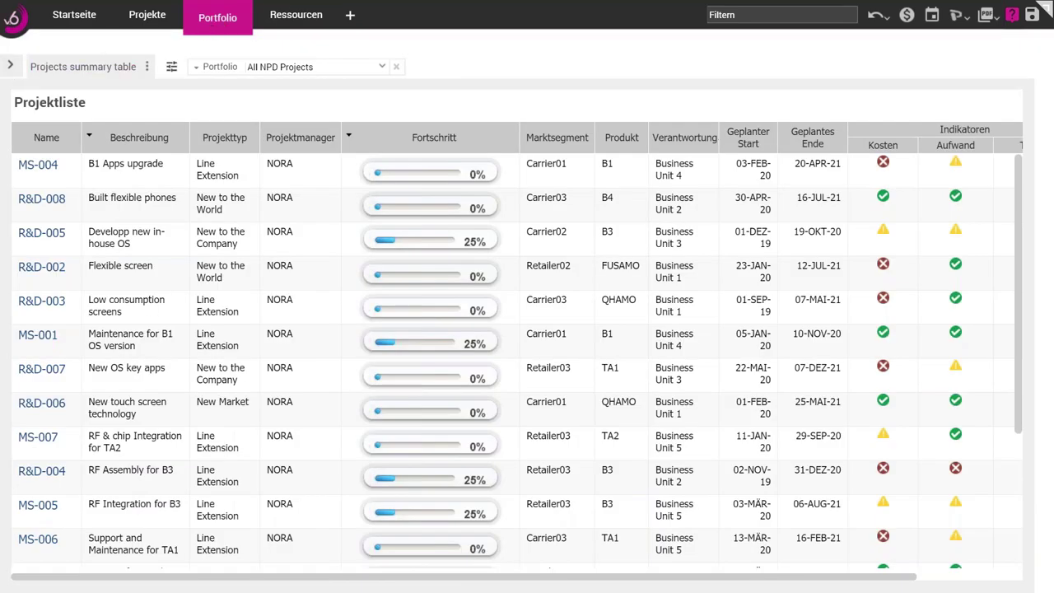
{"action": "left_click", "coordinate": [10, 65]}
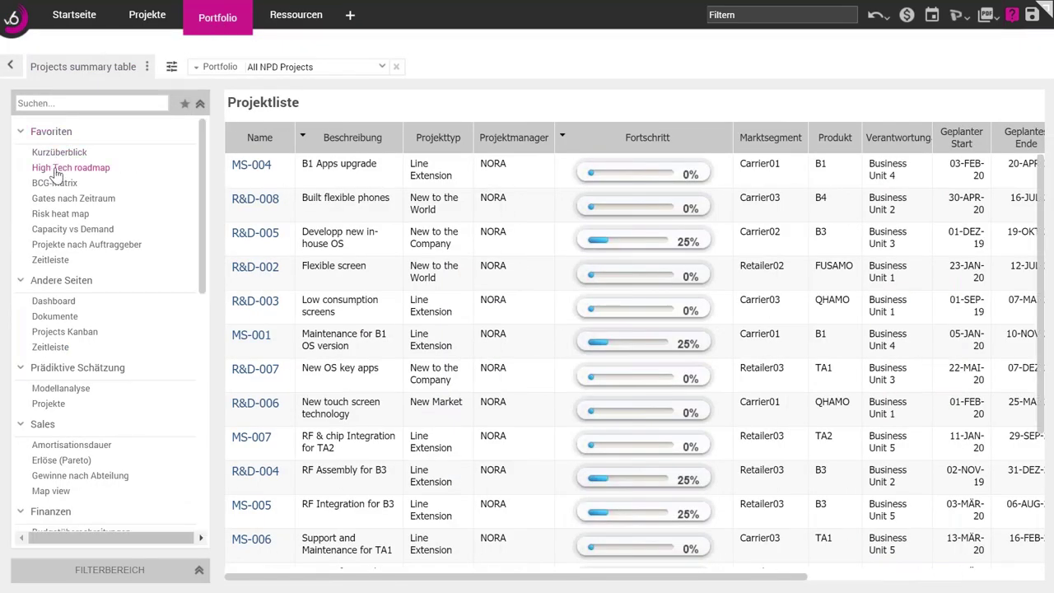
{"action": "left_click", "coordinate": [51, 260]}
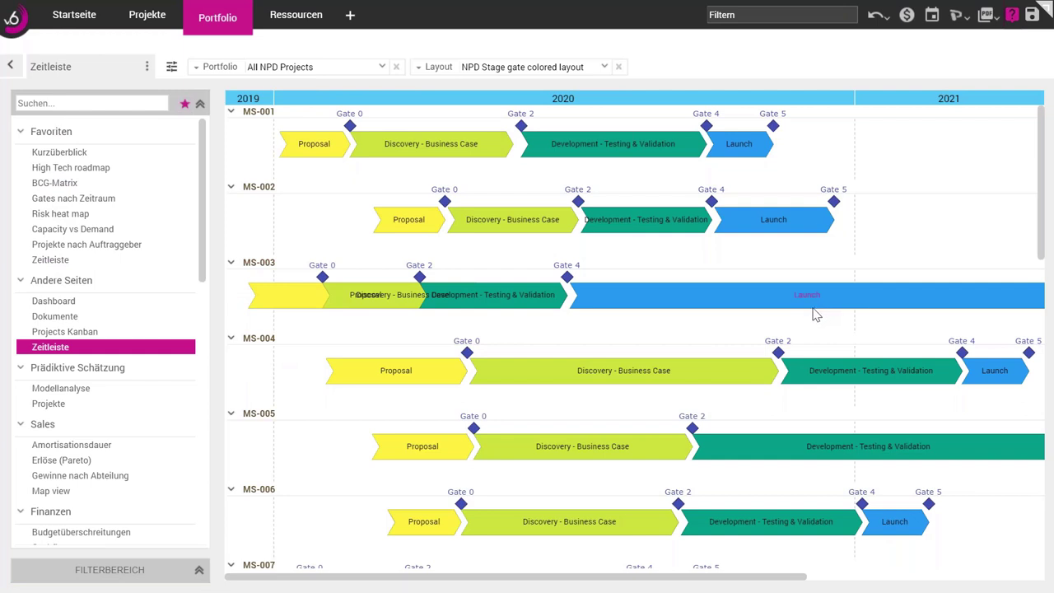
- Open the Kurzüberblick dashboard and filter it to the BU2 portfolio
{"action": "left_click", "coordinate": [68, 153]}
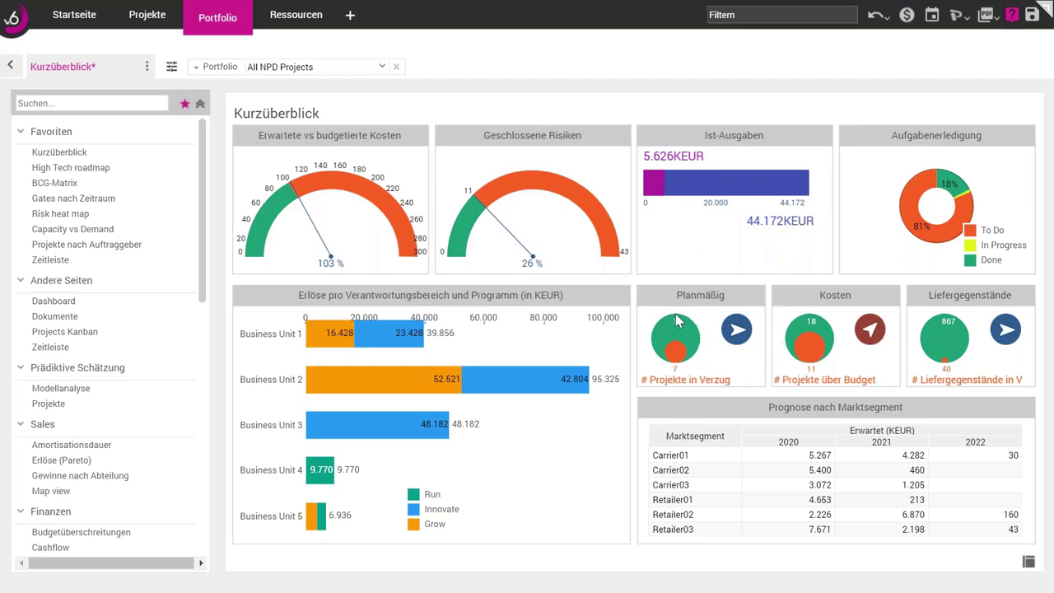
{"action": "left_click", "coordinate": [259, 66]}
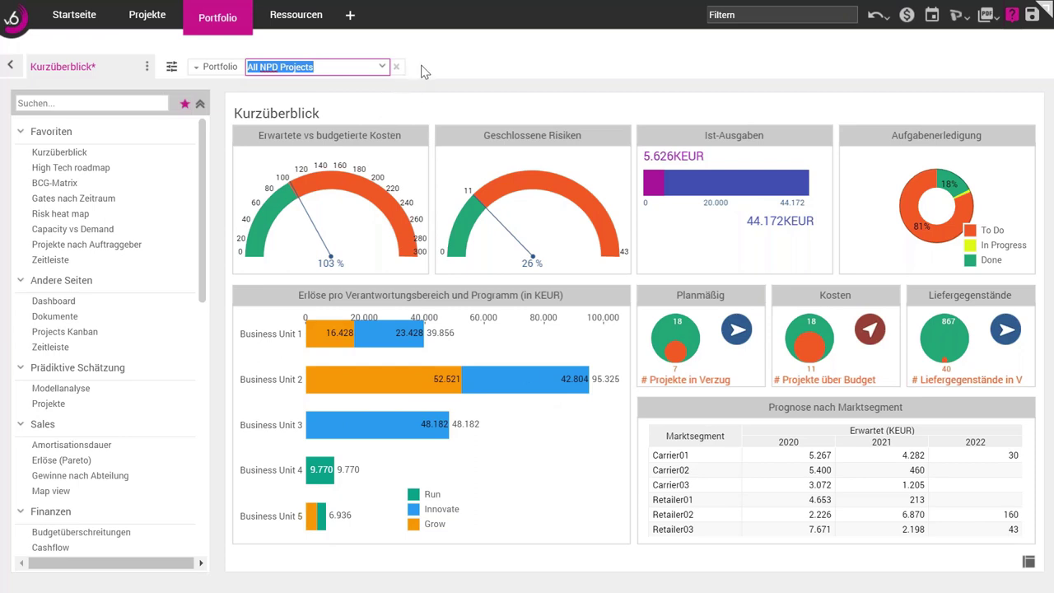
{"action": "left_click", "coordinate": [381, 67]}
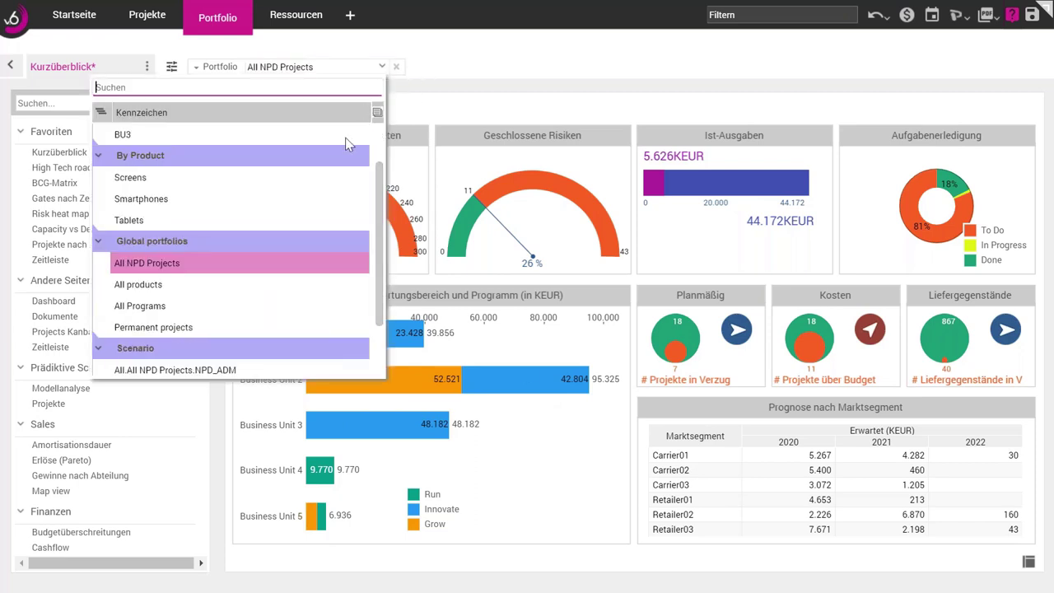
{"action": "scroll", "coordinate": [277, 210], "scroll_direction": "up", "scroll_amount": 2}
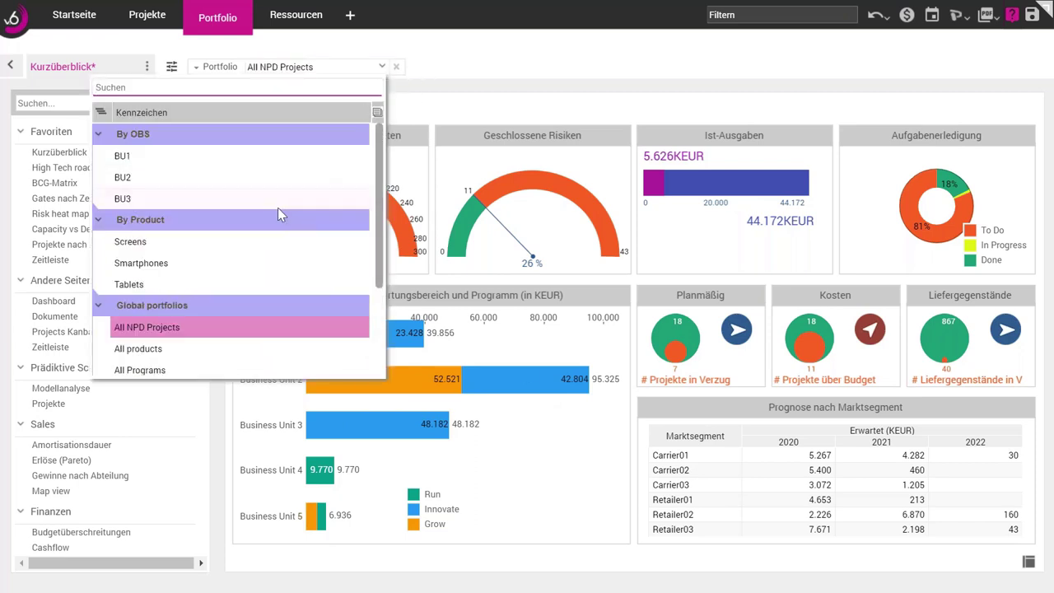
{"action": "left_click", "coordinate": [131, 182]}
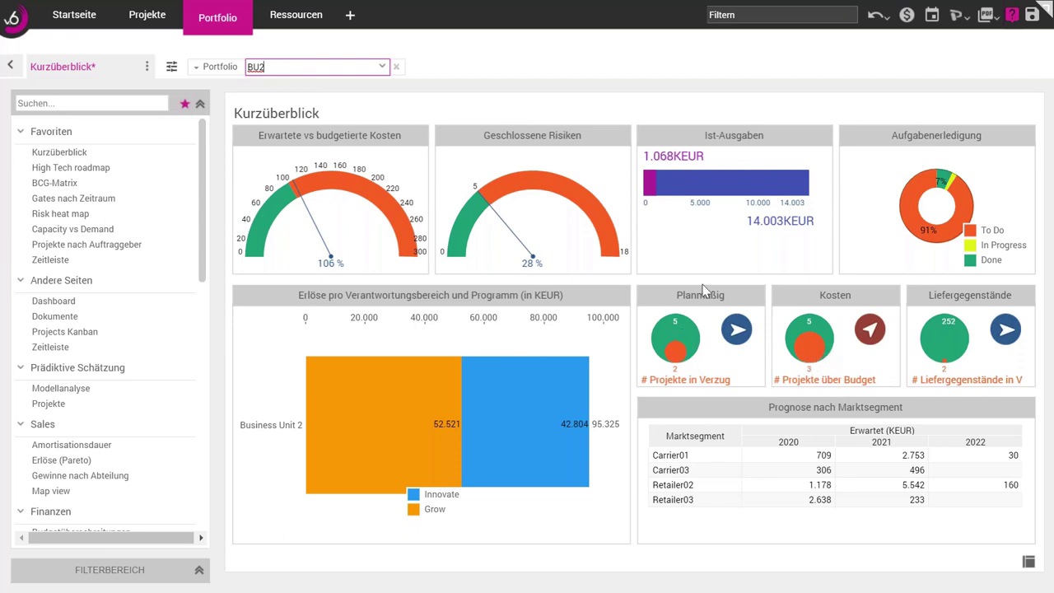
- Set the Kurzüberblick portfolio filter to All NPD Projects
{"action": "left_click", "coordinate": [382, 69]}
{"action": "left_click", "coordinate": [382, 69]}
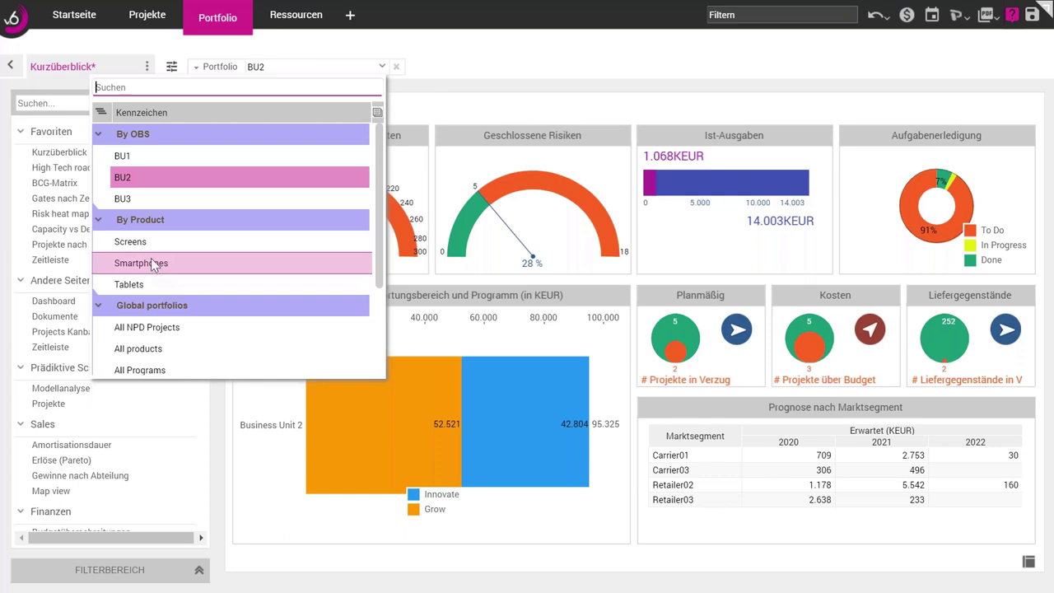
{"action": "left_click", "coordinate": [148, 328]}
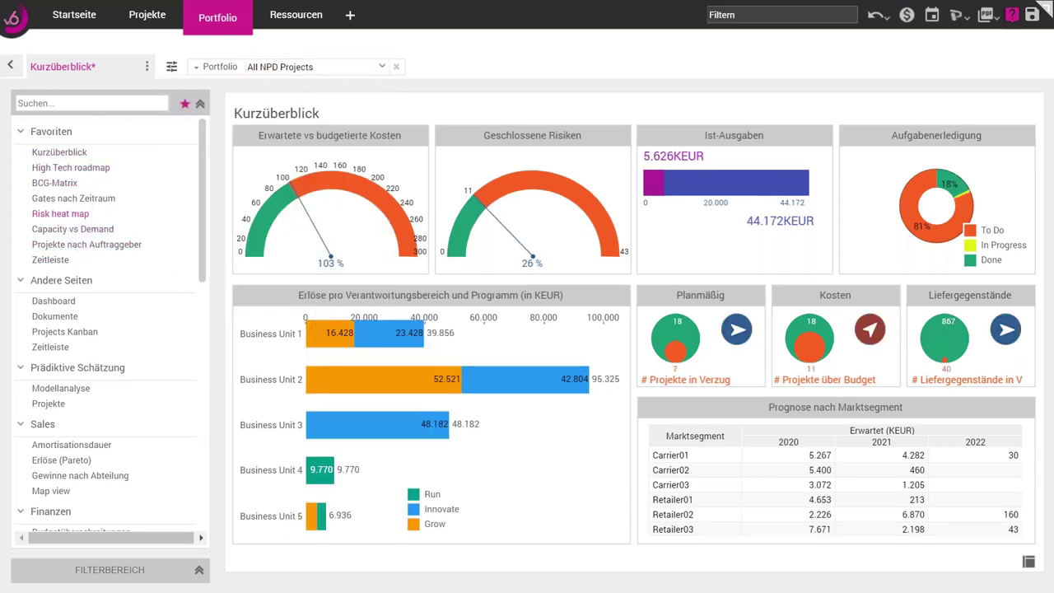
- Look at the Risk heat map for All NPD Projects and return to the Kurzüberblick dashboard
{"action": "left_click", "coordinate": [61, 213]}
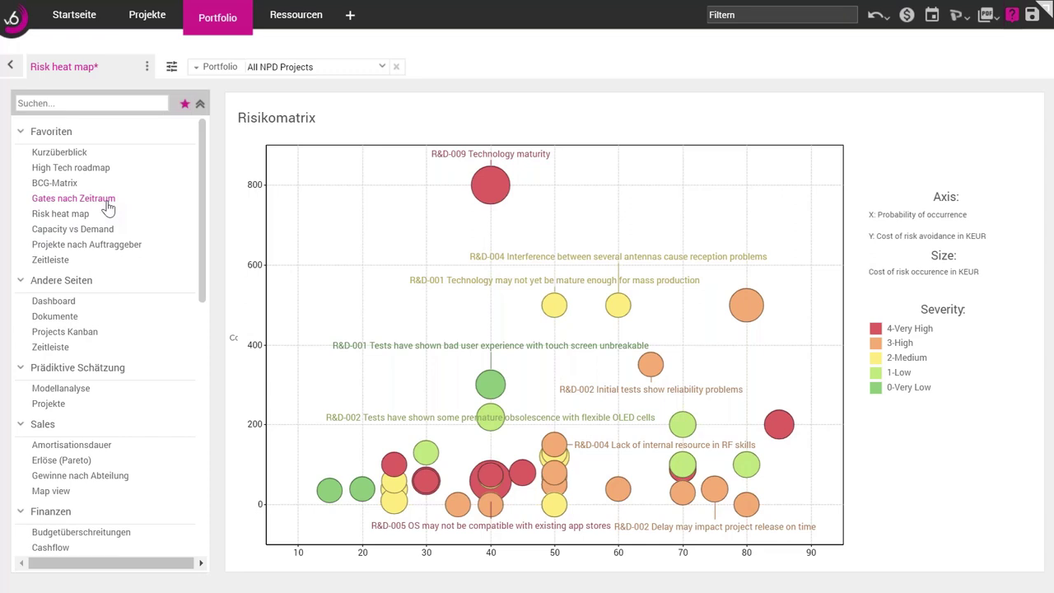
{"action": "left_click", "coordinate": [59, 154]}
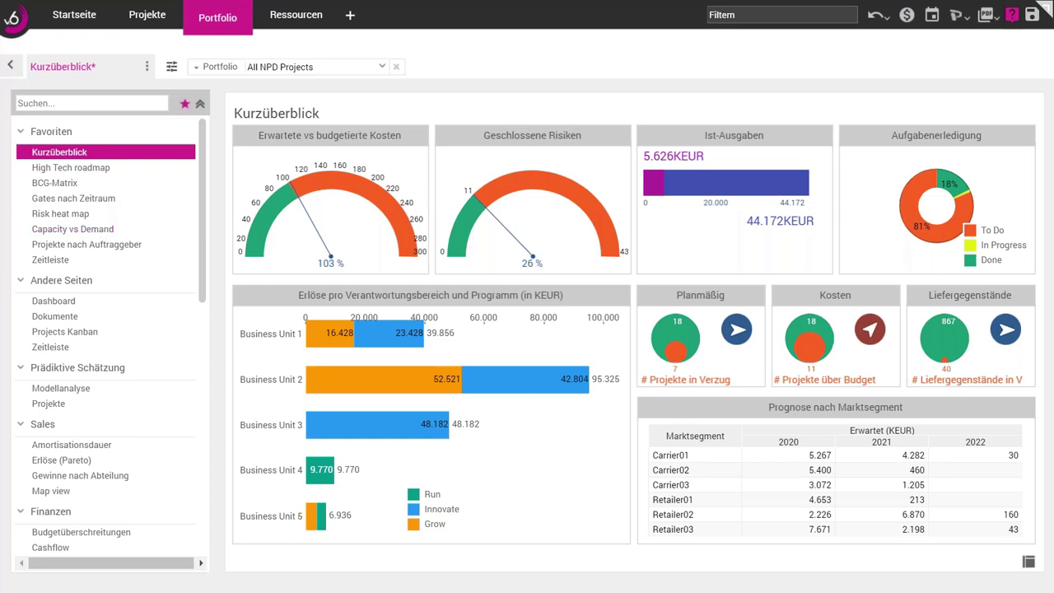
{"action": "left_click", "coordinate": [80, 183]}
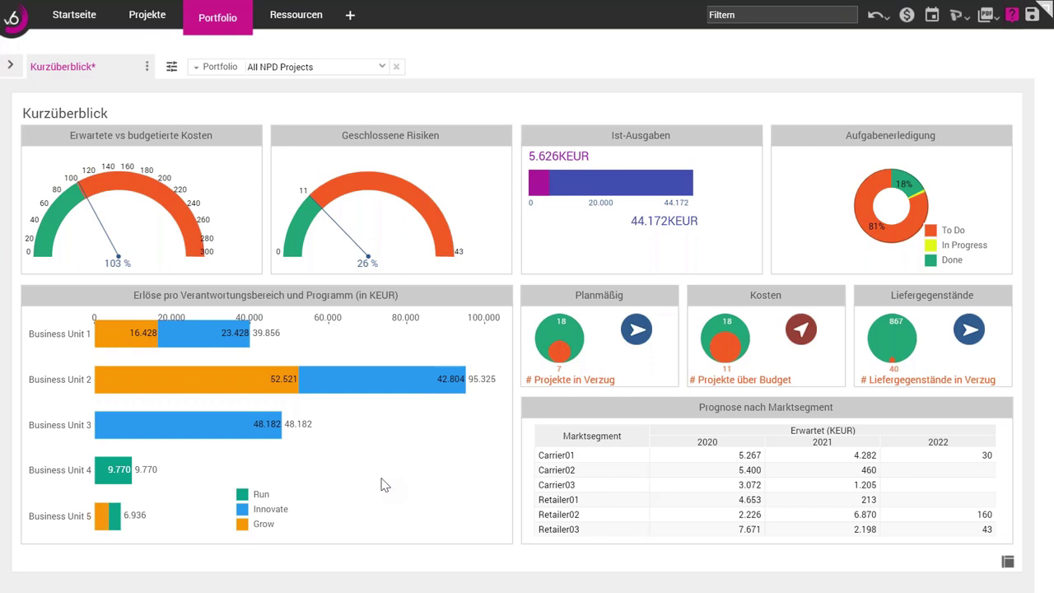
- Open the module overview and browse the modules available to add
{"action": "left_click", "coordinate": [351, 20]}
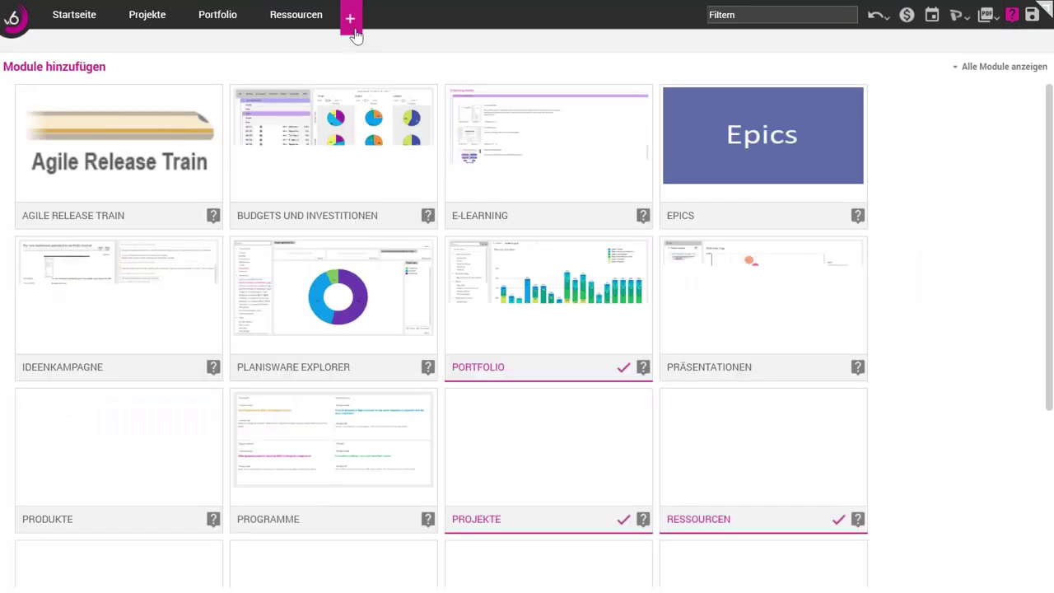
{"action": "scroll", "coordinate": [806, 292], "scroll_direction": "down", "scroll_amount": 3}
{"action": "scroll", "coordinate": [364, 242], "scroll_direction": "up", "scroll_amount": 2}
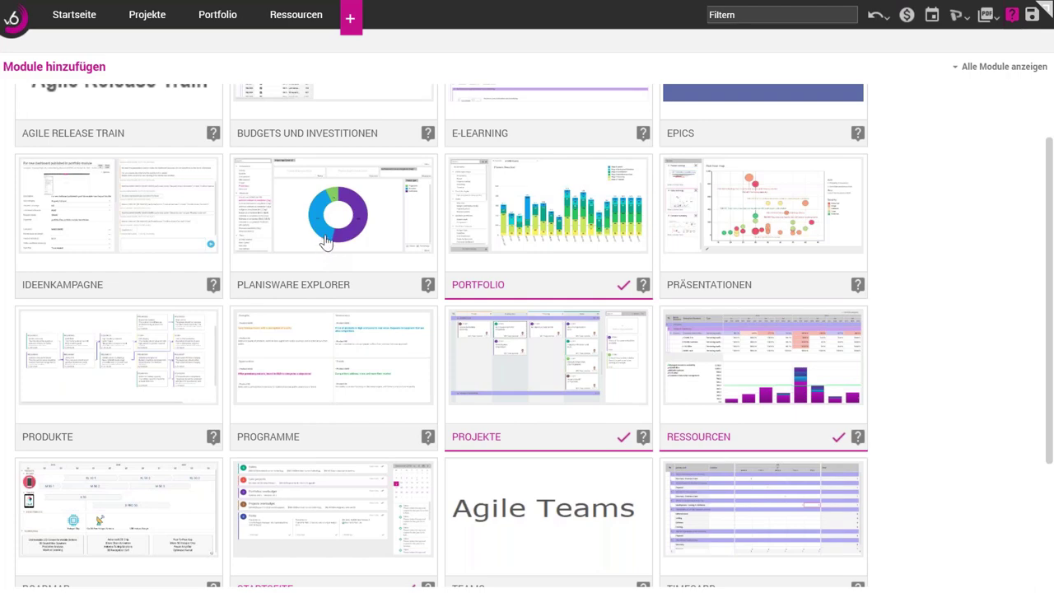
- Reopen the Kurzüberblick dashboard in the Portfolio module and hide the list of report pages
{"action": "left_click", "coordinate": [218, 18]}
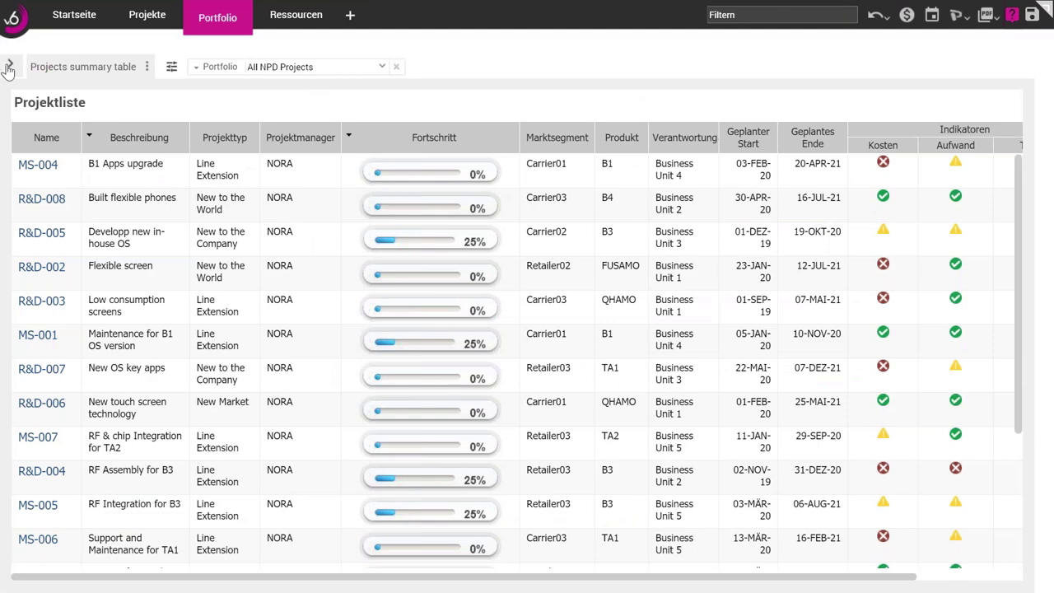
{"action": "left_click", "coordinate": [8, 68]}
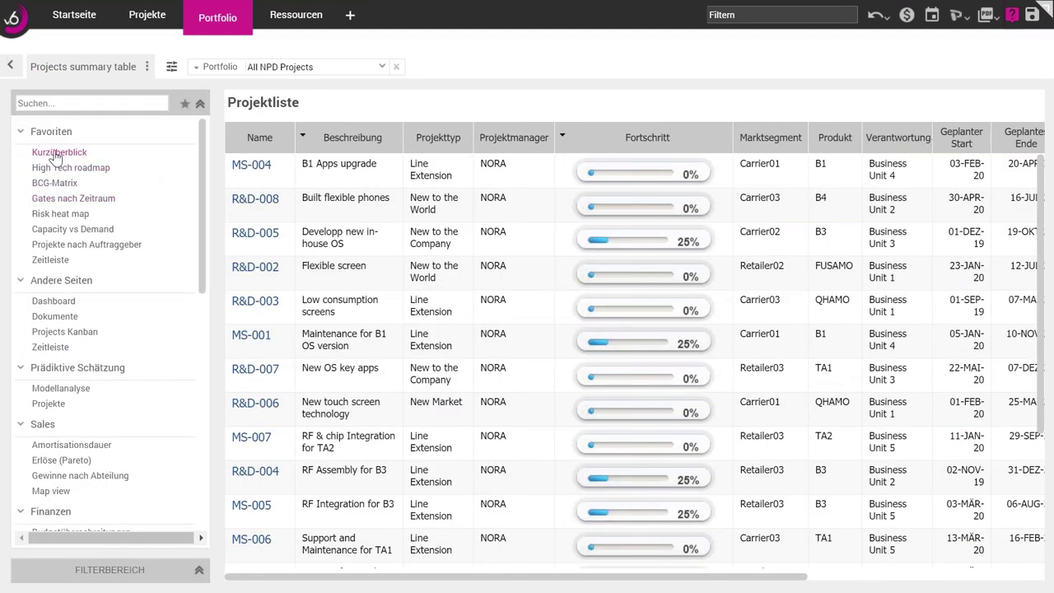
{"action": "left_click", "coordinate": [57, 153]}
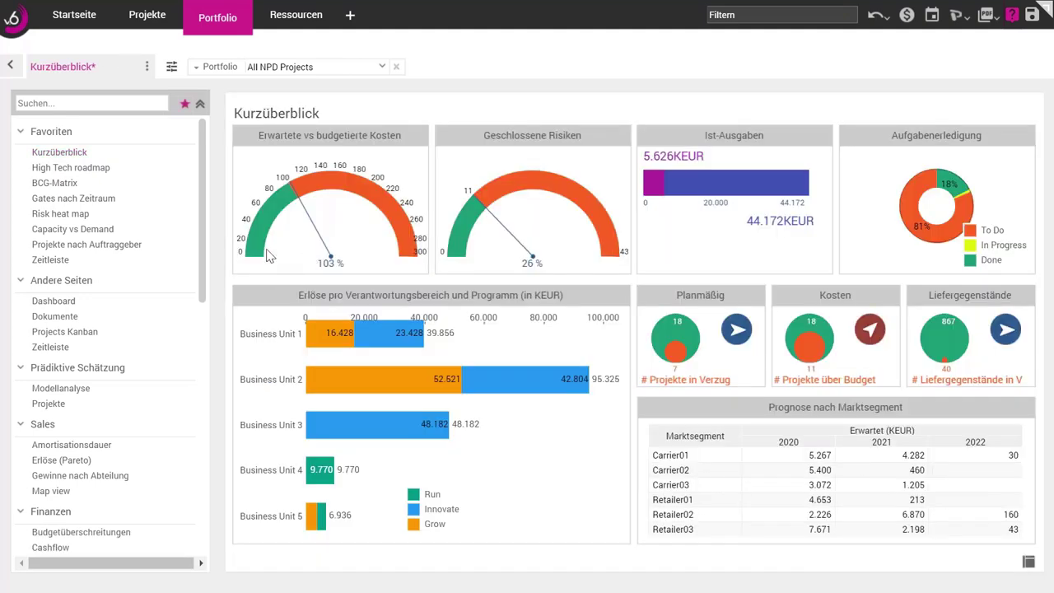
{"action": "left_click", "coordinate": [11, 67]}
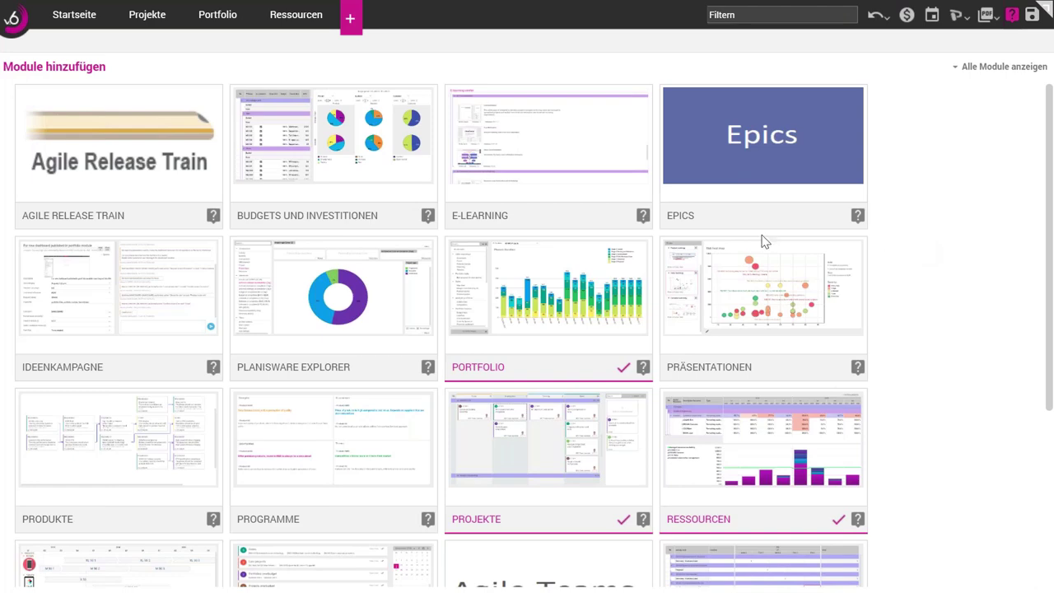
- Go from the module overview to the Startseite
{"action": "left_click", "coordinate": [72, 17]}
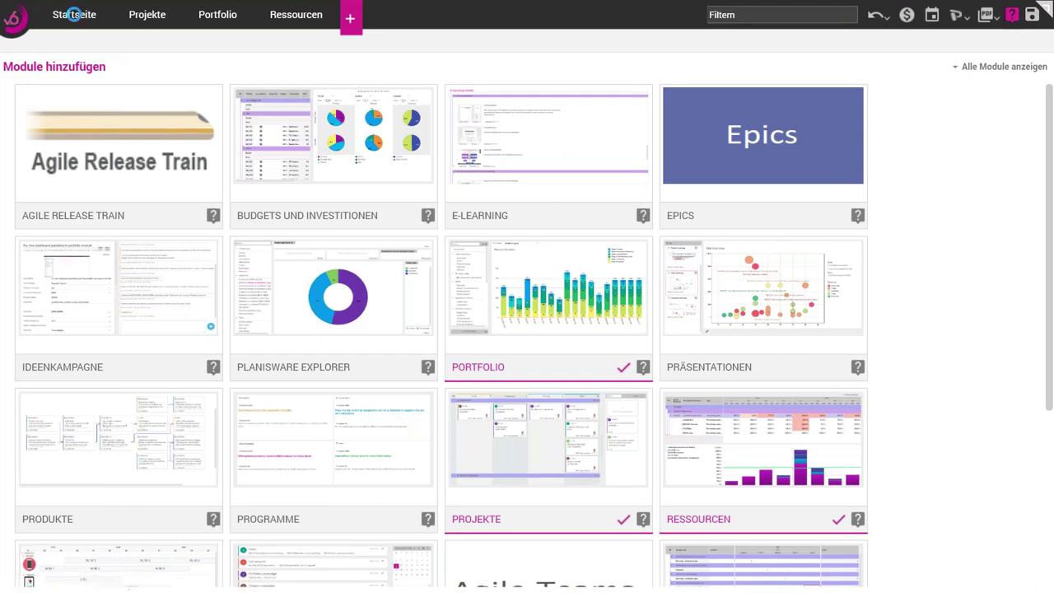